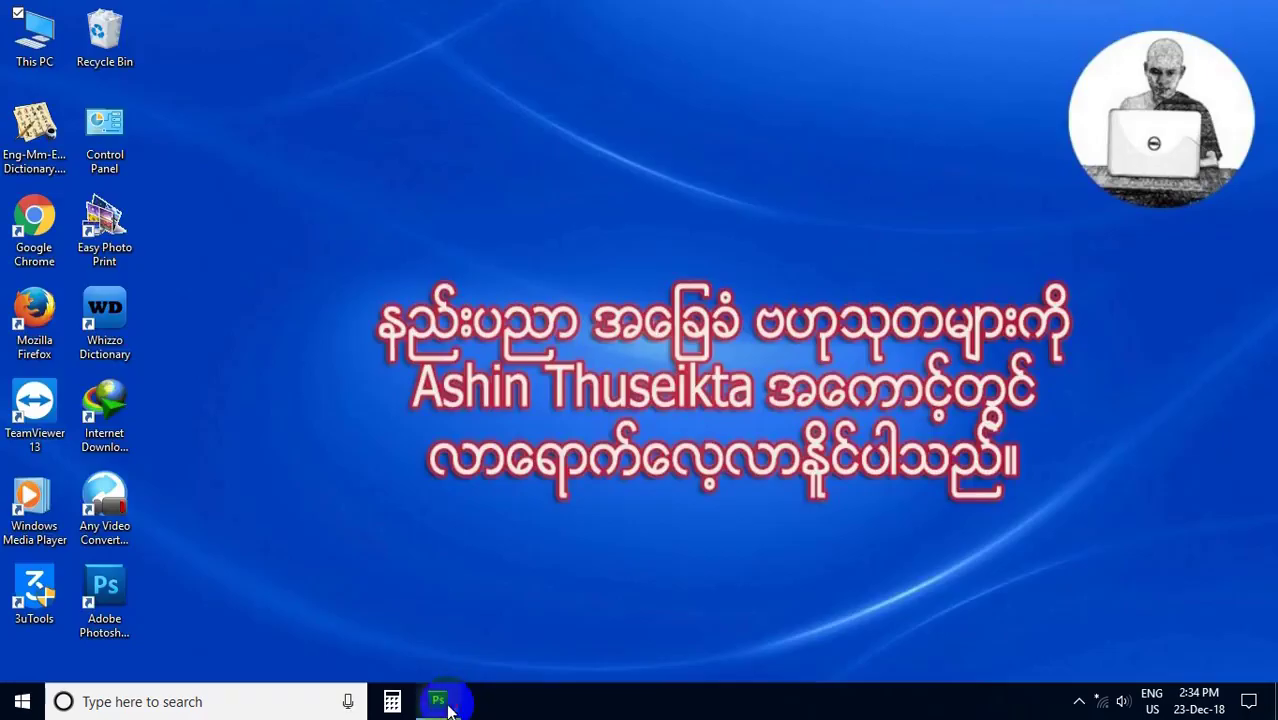
# - Launch Photoshop and create a new A4 portrait document (210×297 mm, 300 ppi)
pyautogui.click(446, 705)
pyautogui.click(57, 16)
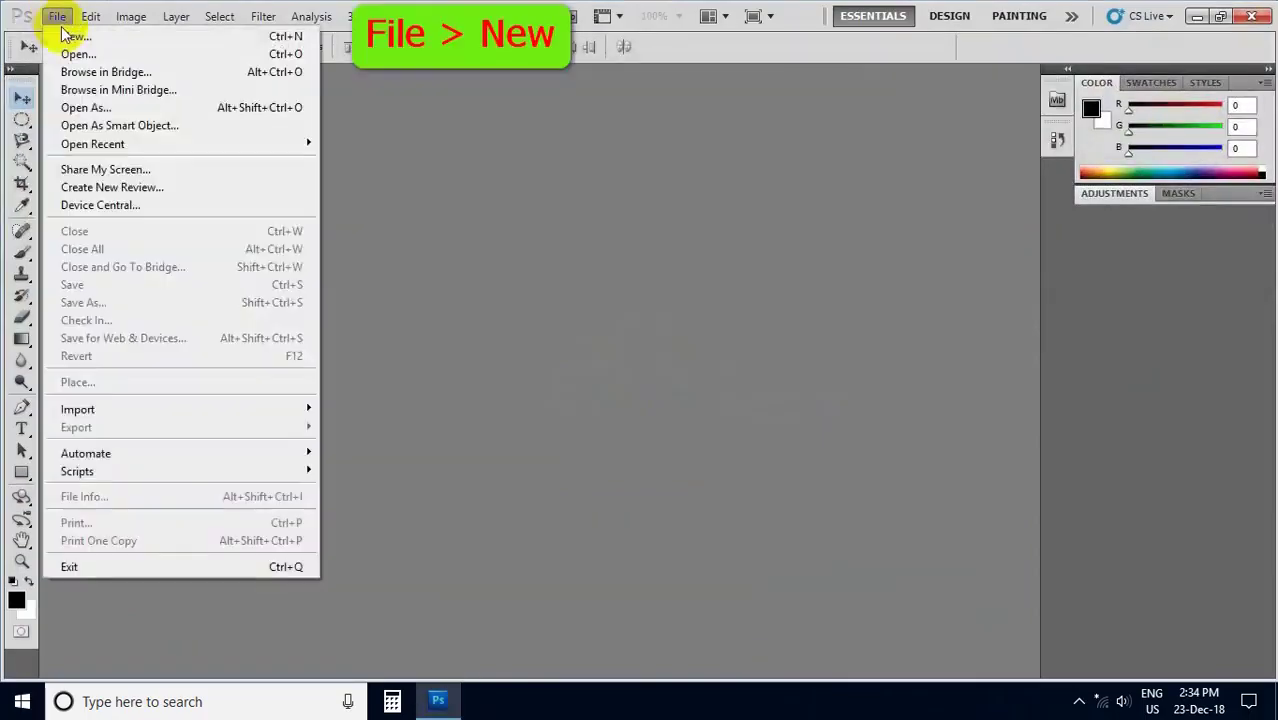
pyautogui.click(60, 35)
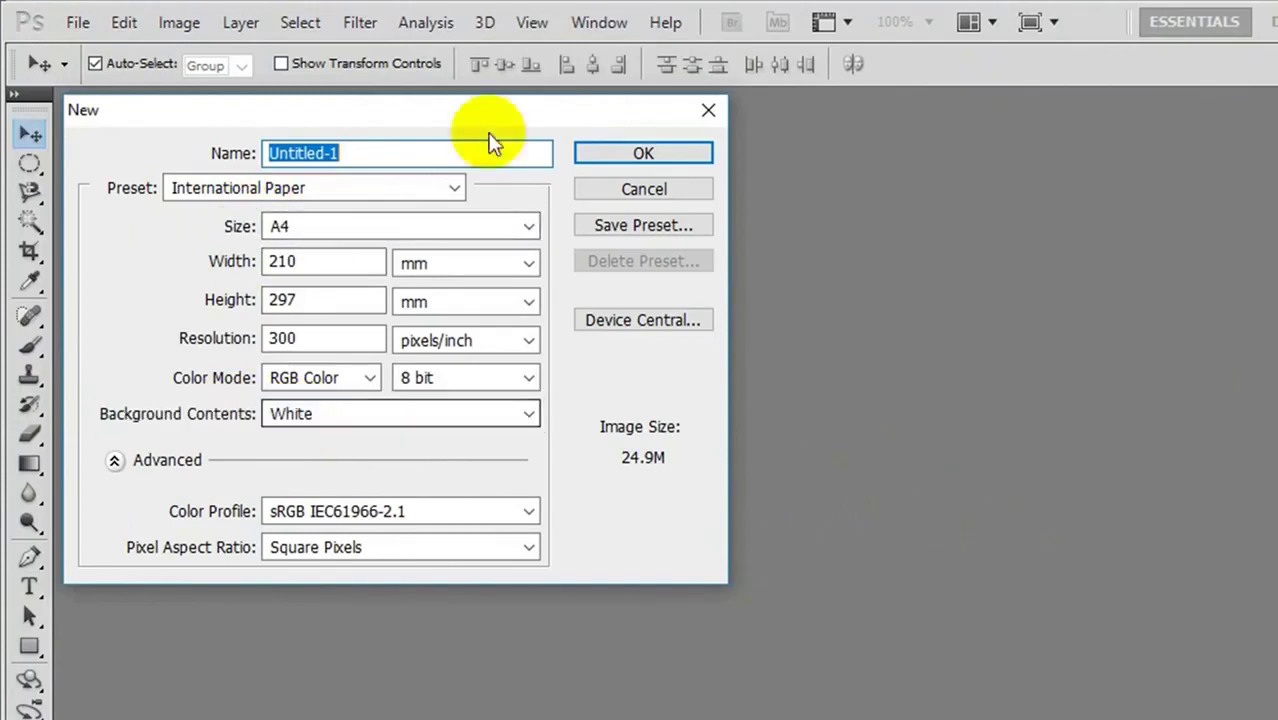
pyautogui.click(585, 156)
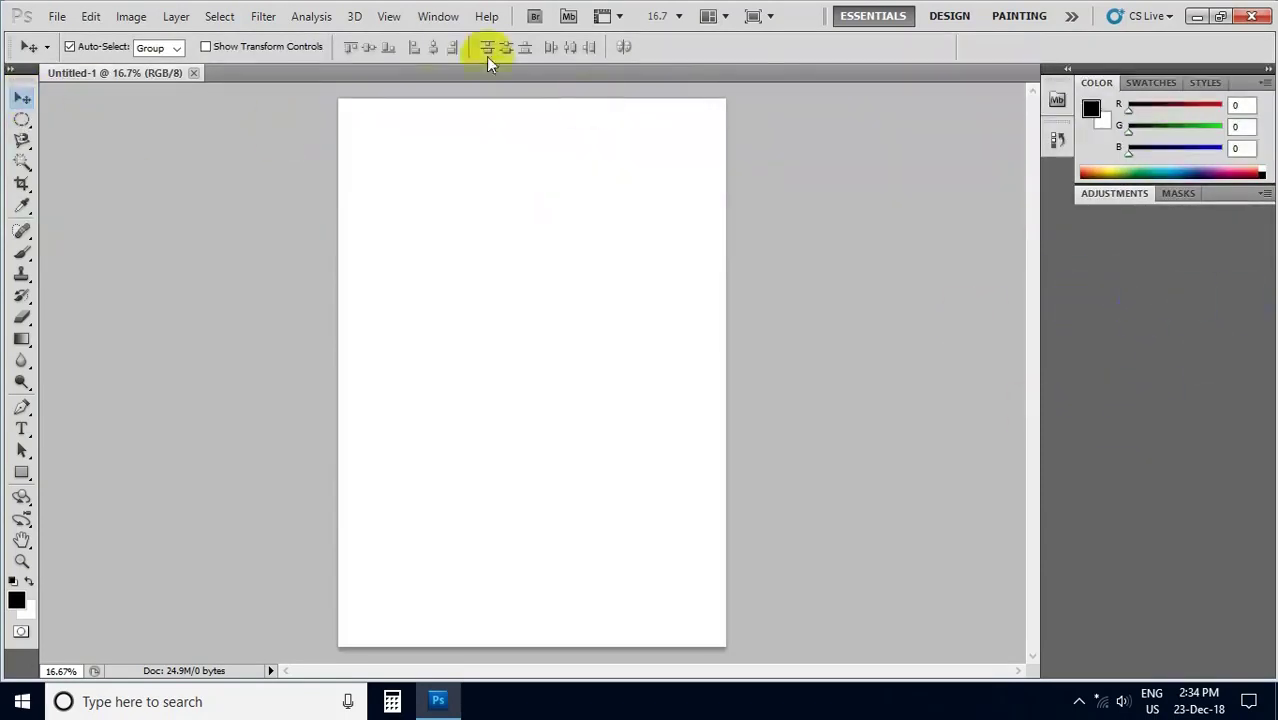
# - Show the Layers panel, convert Background into Layer 0, and restore down the window
pyautogui.click(442, 20)
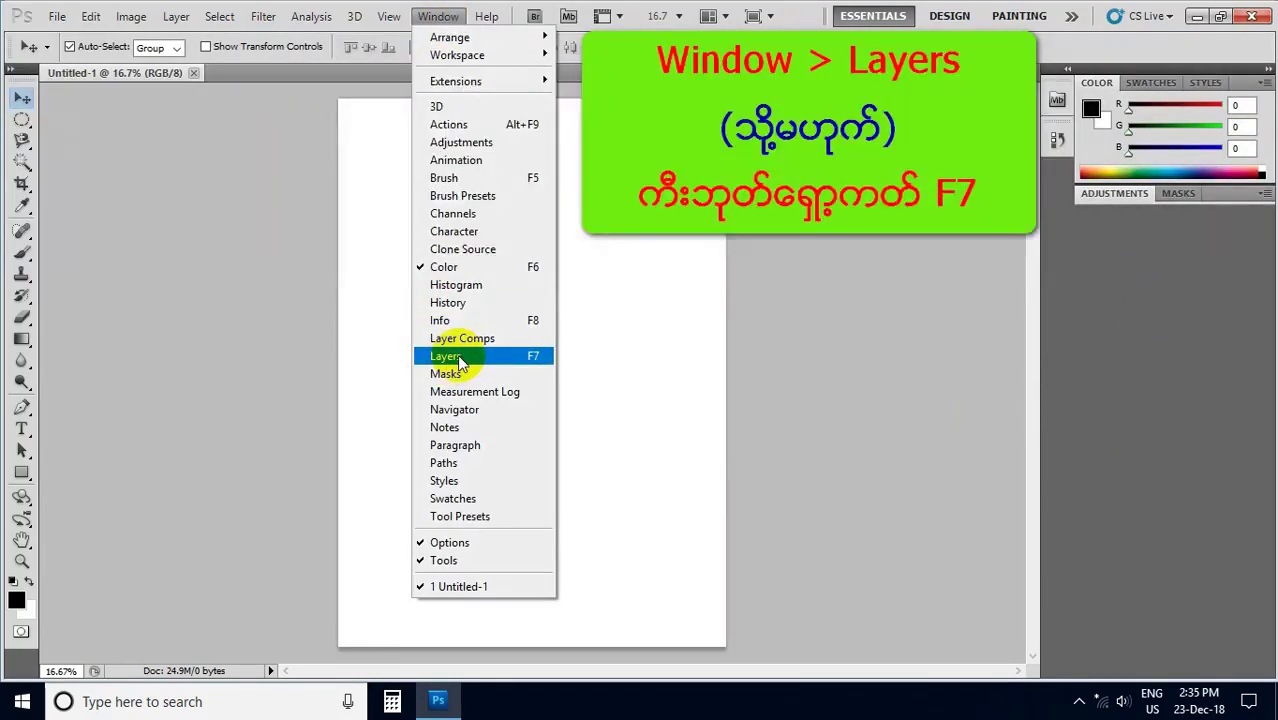
pyautogui.click(447, 357)
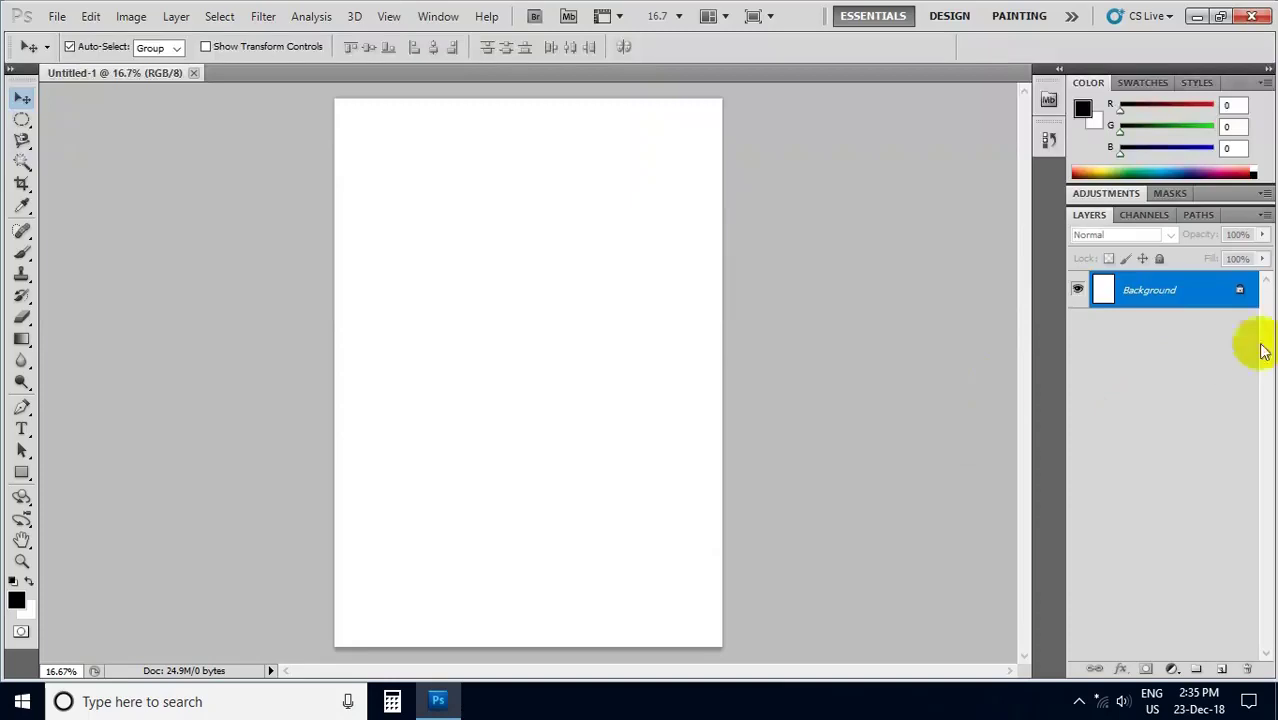
pyautogui.click(1237, 308)
pyautogui.doubleClick(1236, 303)
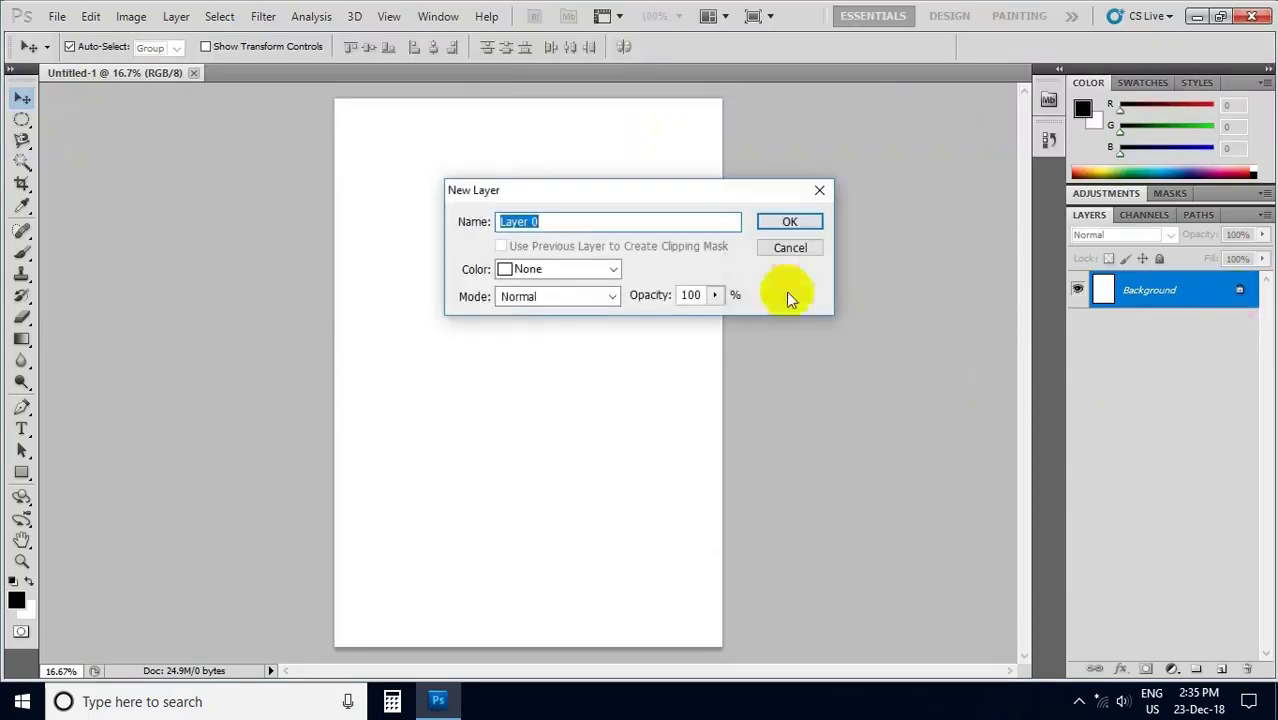
pyautogui.click(790, 222)
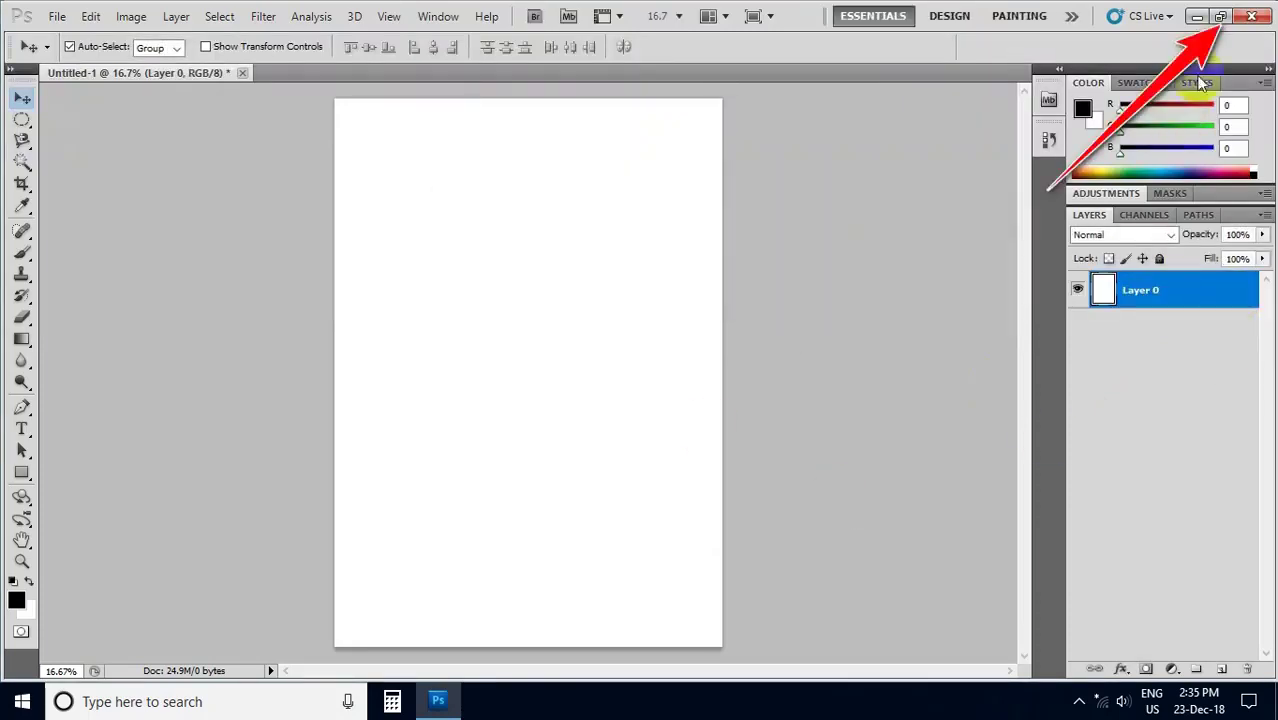
pyautogui.click(1222, 17)
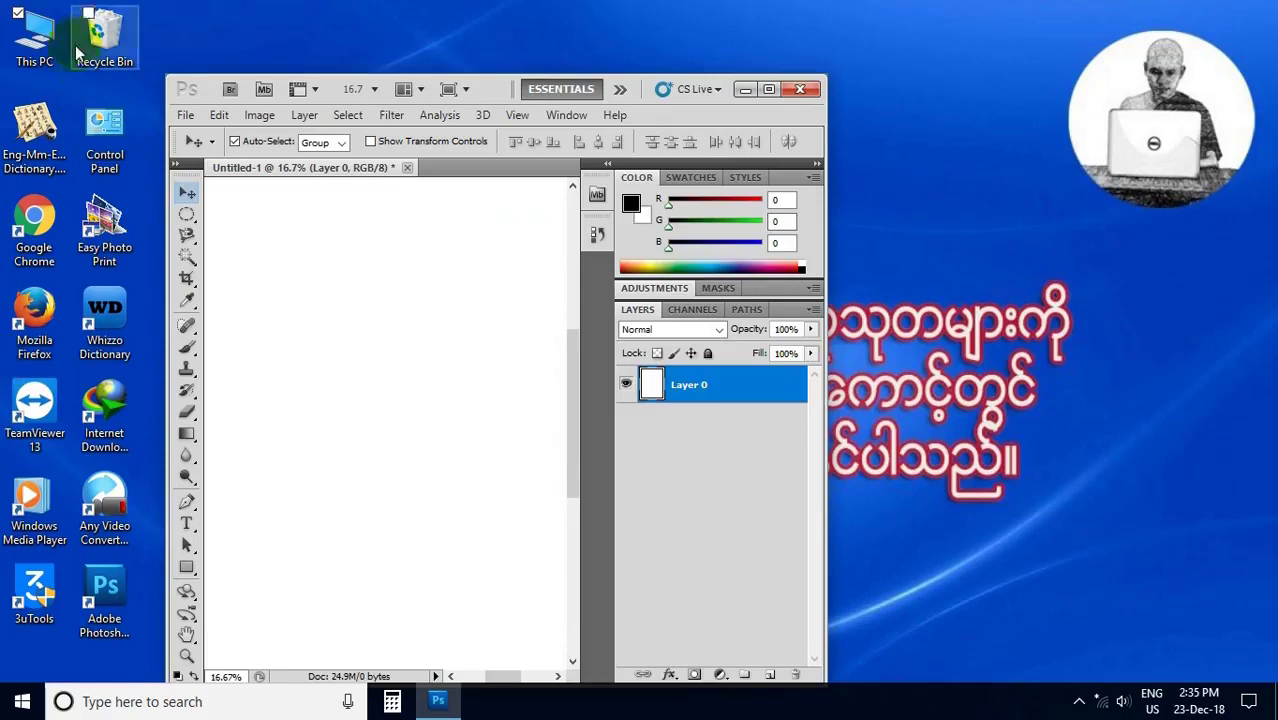
# - Open the Pictures folder via This PC and move the Photoshop window up-left
pyautogui.doubleClick(50, 40)
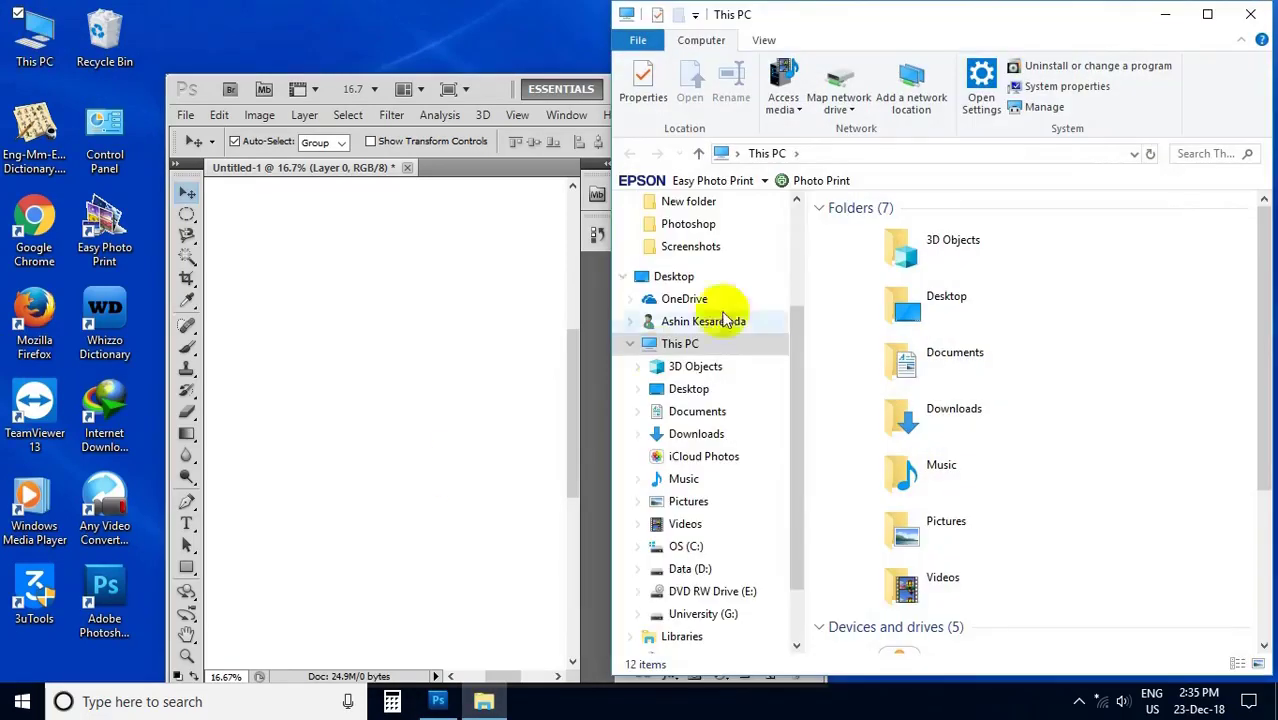
pyautogui.doubleClick(946, 536)
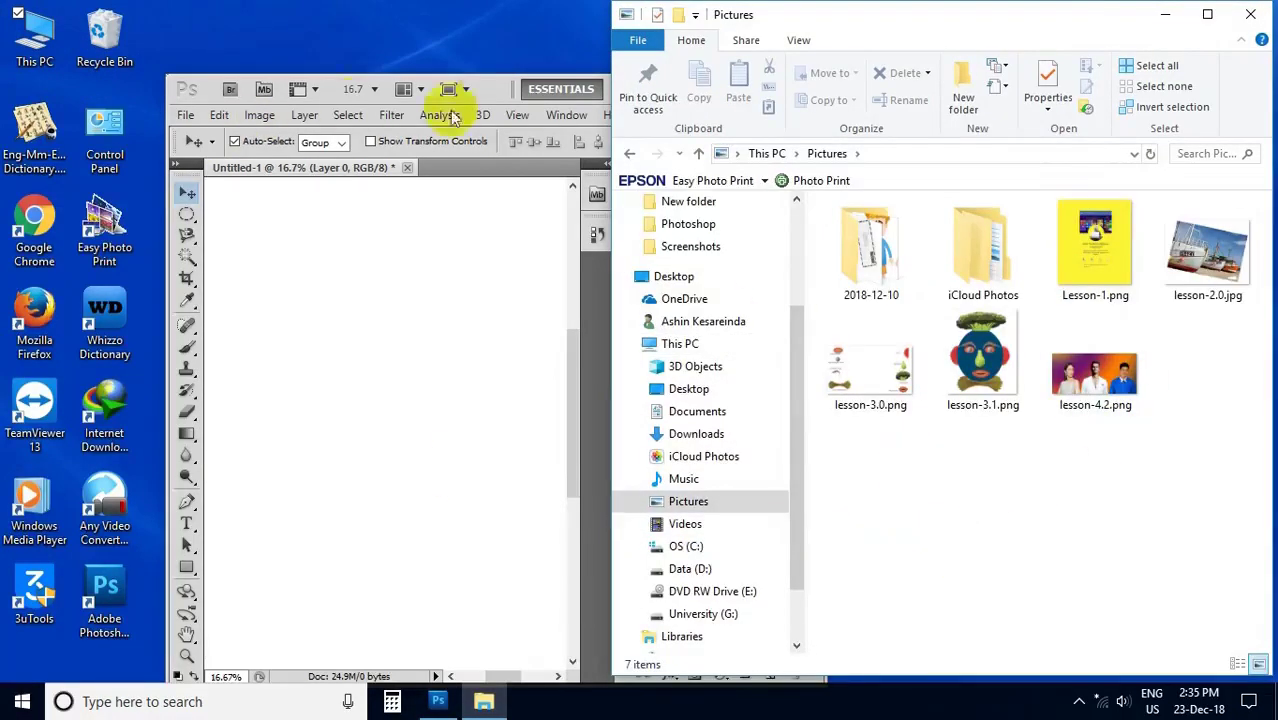
pyautogui.moveTo(486, 90); pyautogui.dragTo(322, 61)
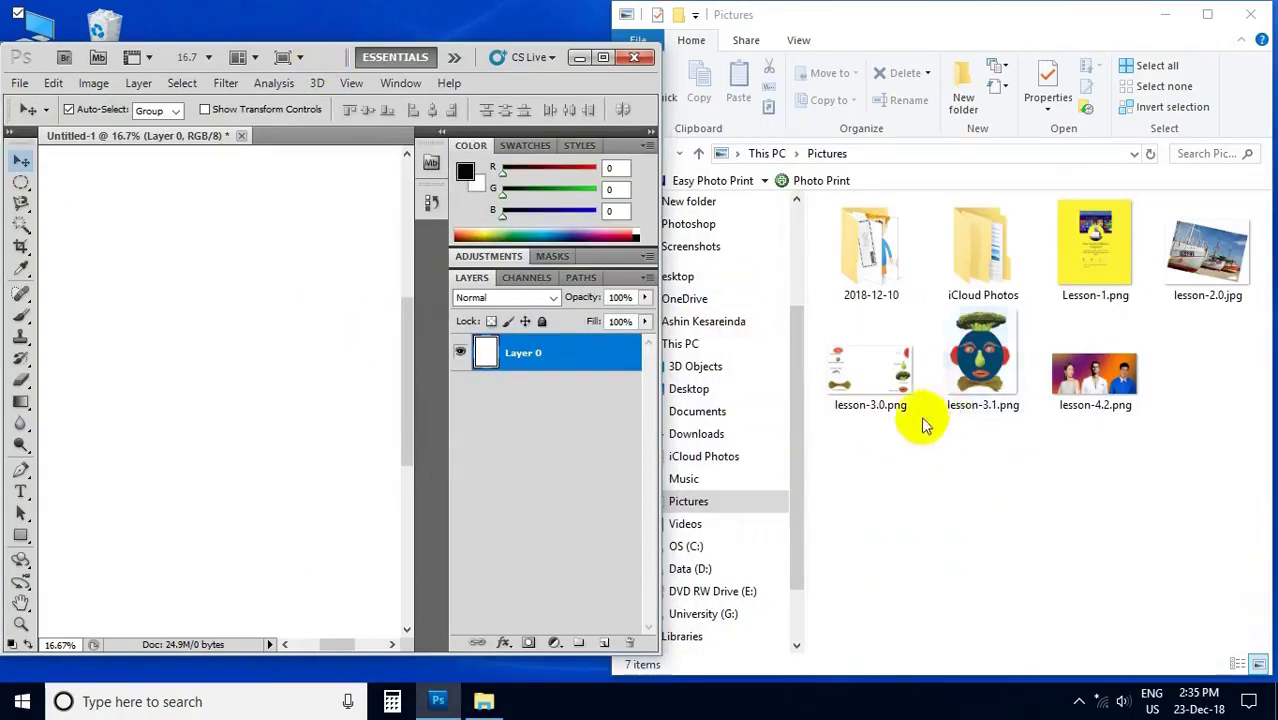
pyautogui.moveTo(1094, 370)
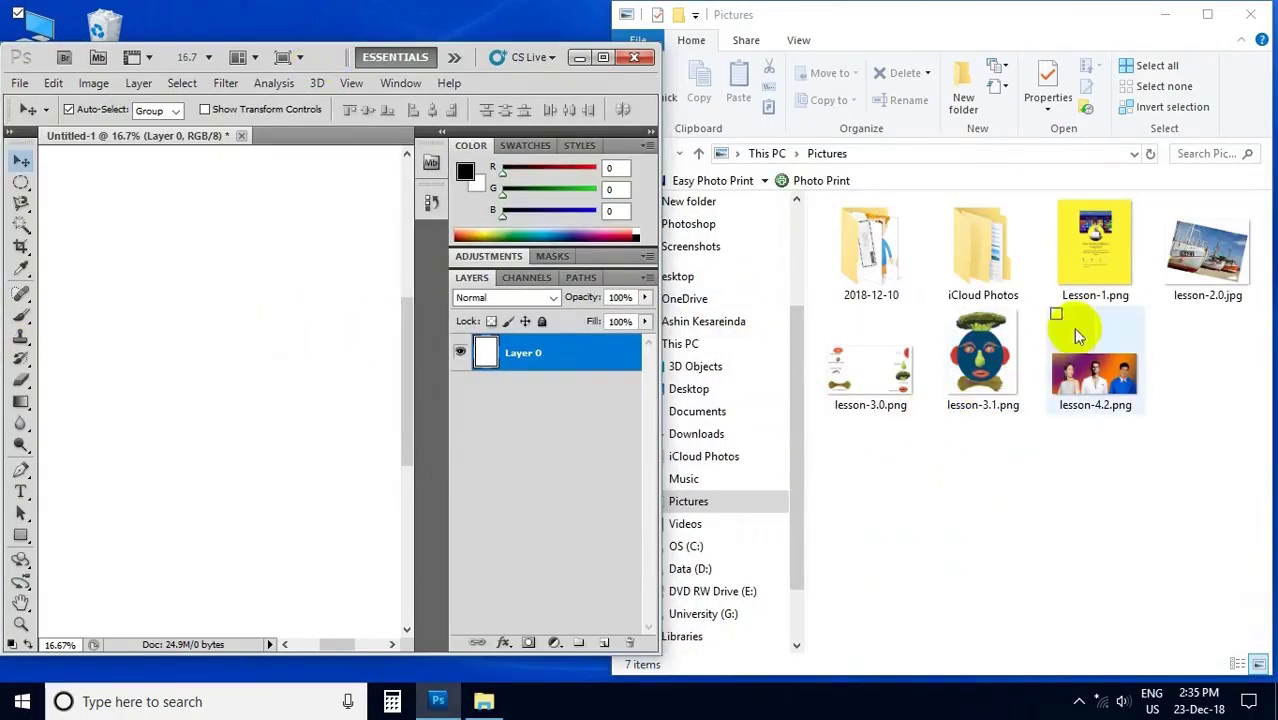
# - Place lesson-2.0, lesson-4.2, lesson-3.1 and lesson-3.0 as layers, then close Explorer
pyautogui.moveTo(1216, 263); pyautogui.dragTo(237, 386)
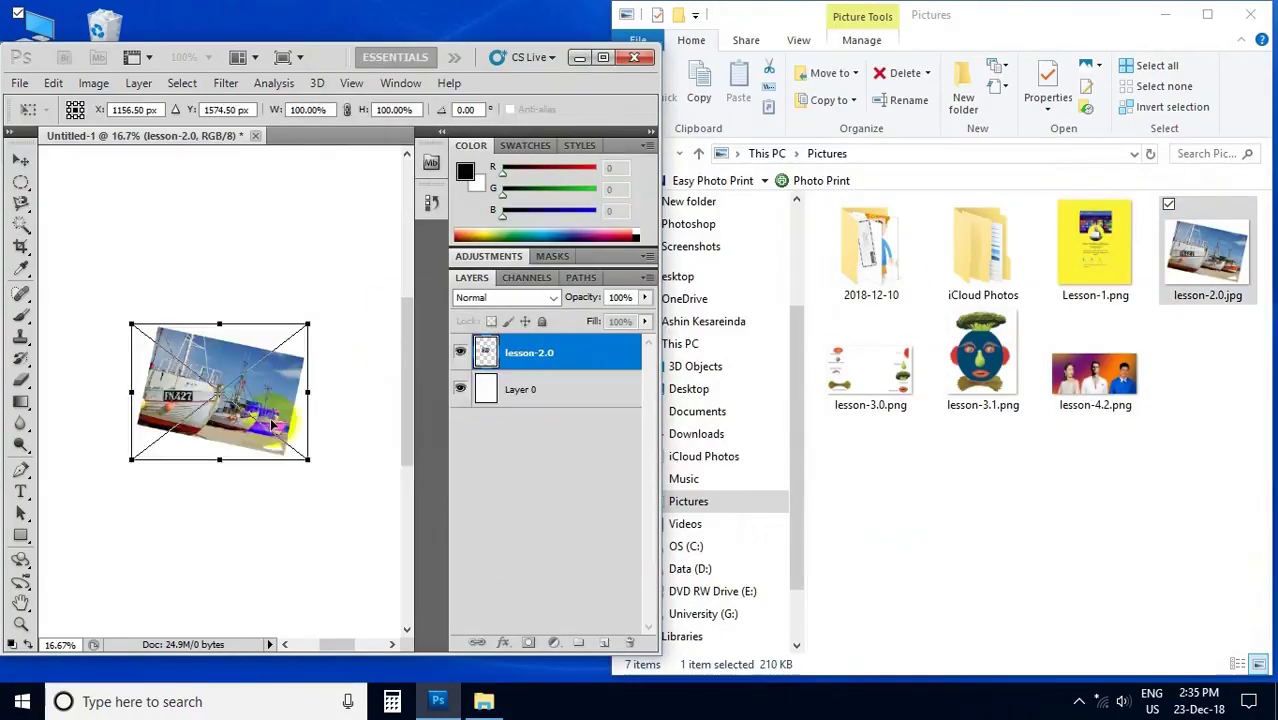
pyautogui.press('Return')
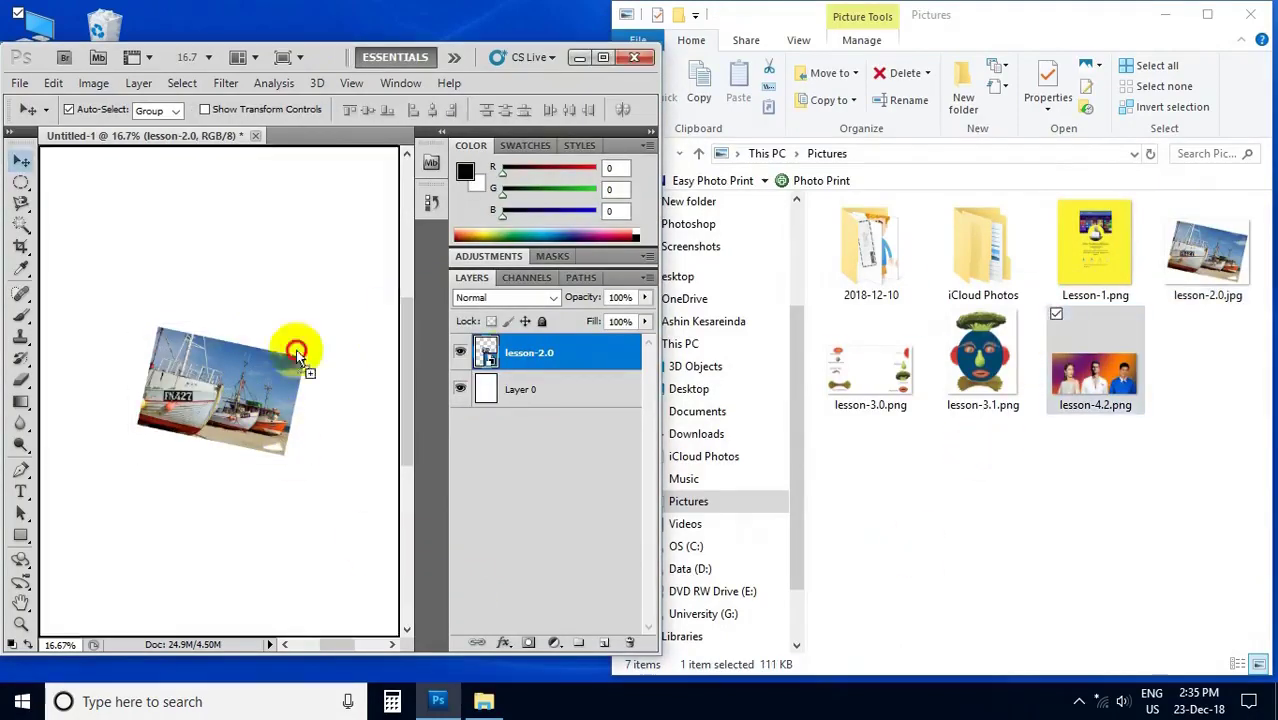
pyautogui.moveTo(1122, 370); pyautogui.dragTo(300, 352)
pyautogui.press('Return')
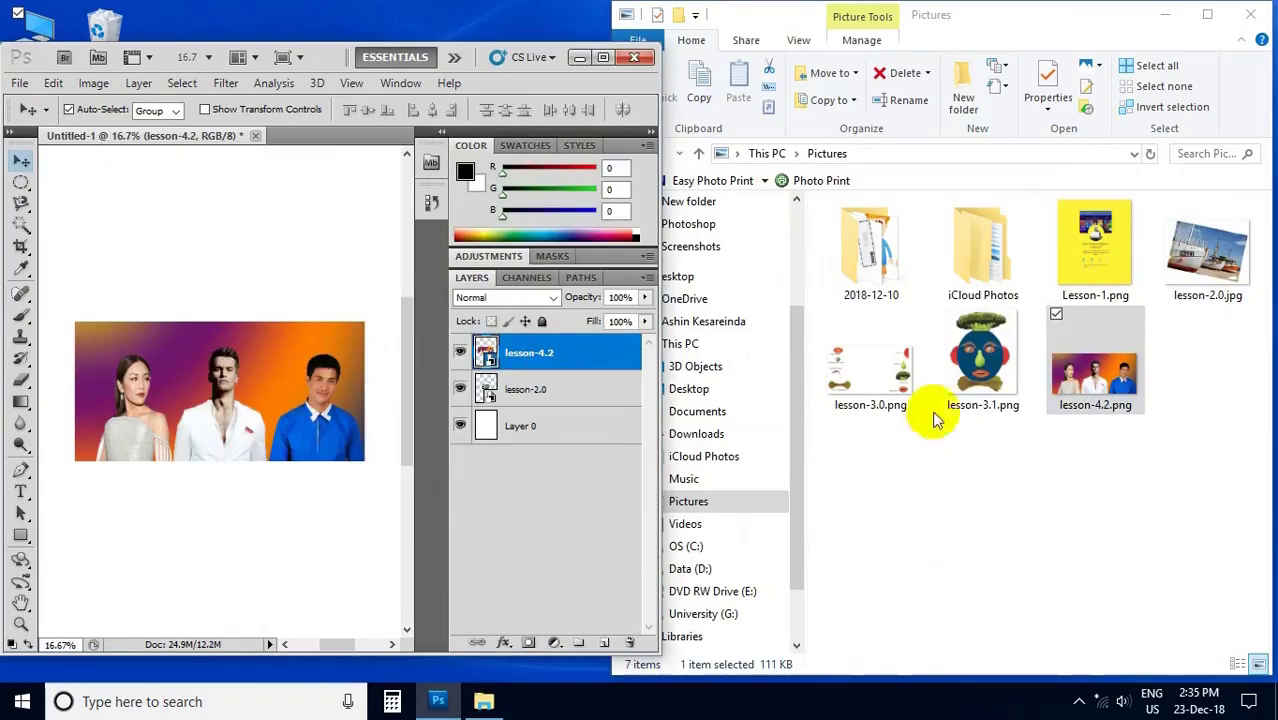
pyautogui.moveTo(980, 365); pyautogui.dragTo(262, 295)
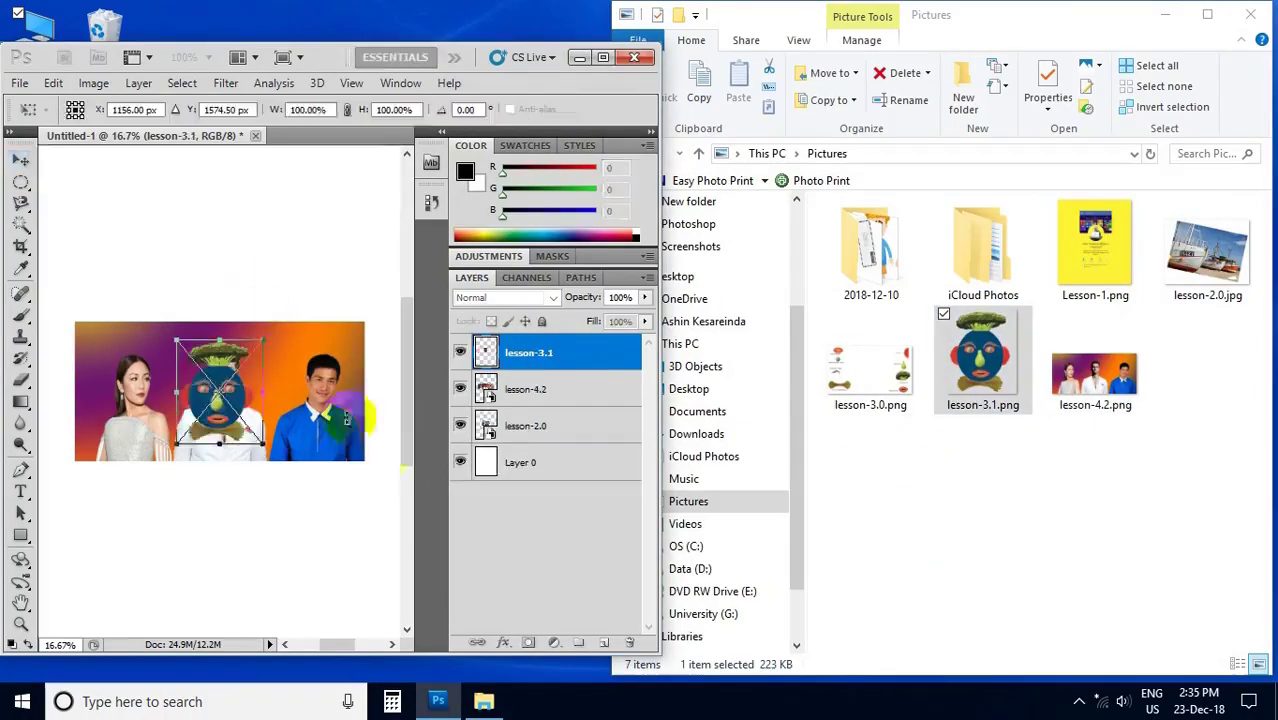
pyautogui.press('Return')
pyautogui.moveTo(880, 390); pyautogui.dragTo(260, 400)
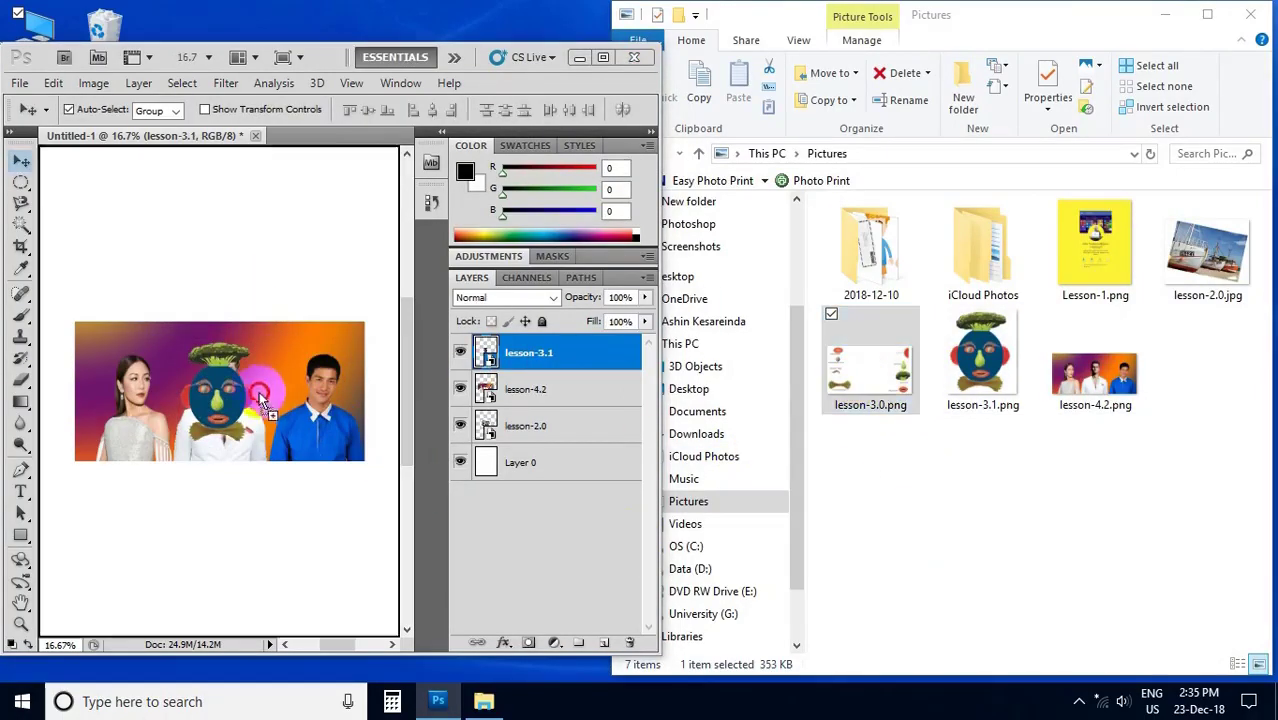
pyautogui.press('Return')
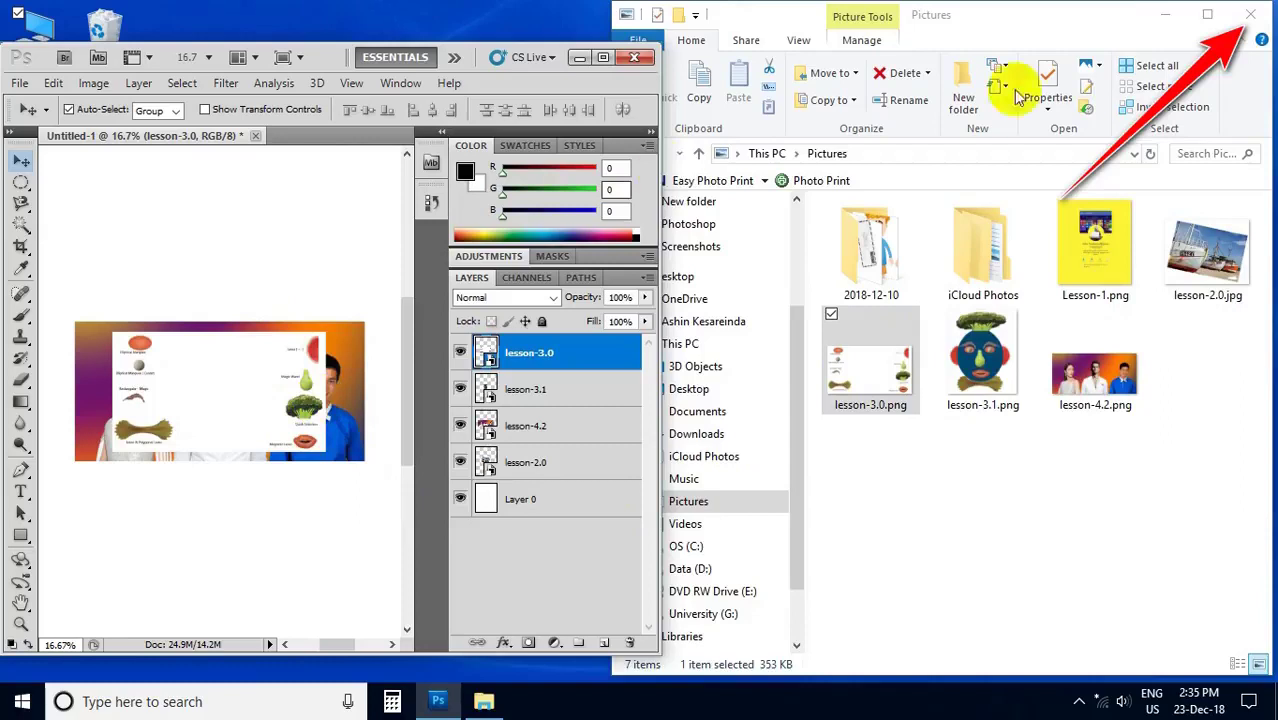
pyautogui.click(1250, 14)
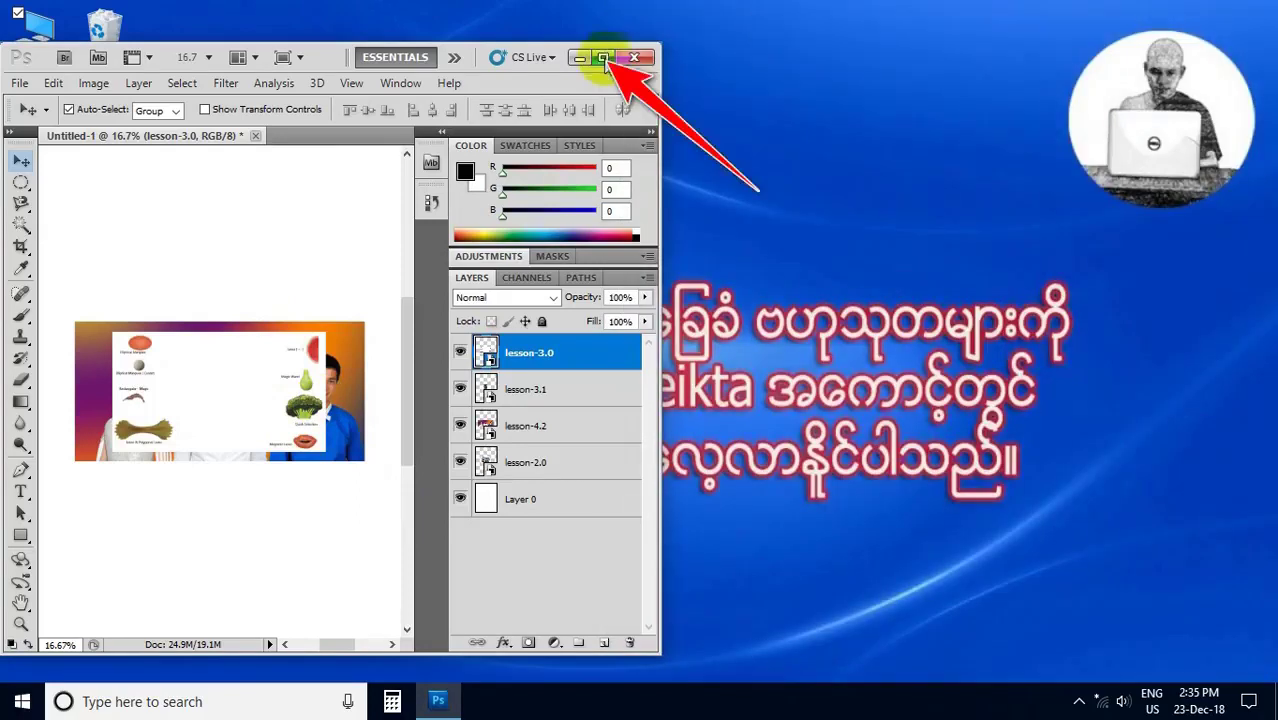
# - Maximize Photoshop and set Layers panel thumbnails to Medium size
pyautogui.click(603, 58)
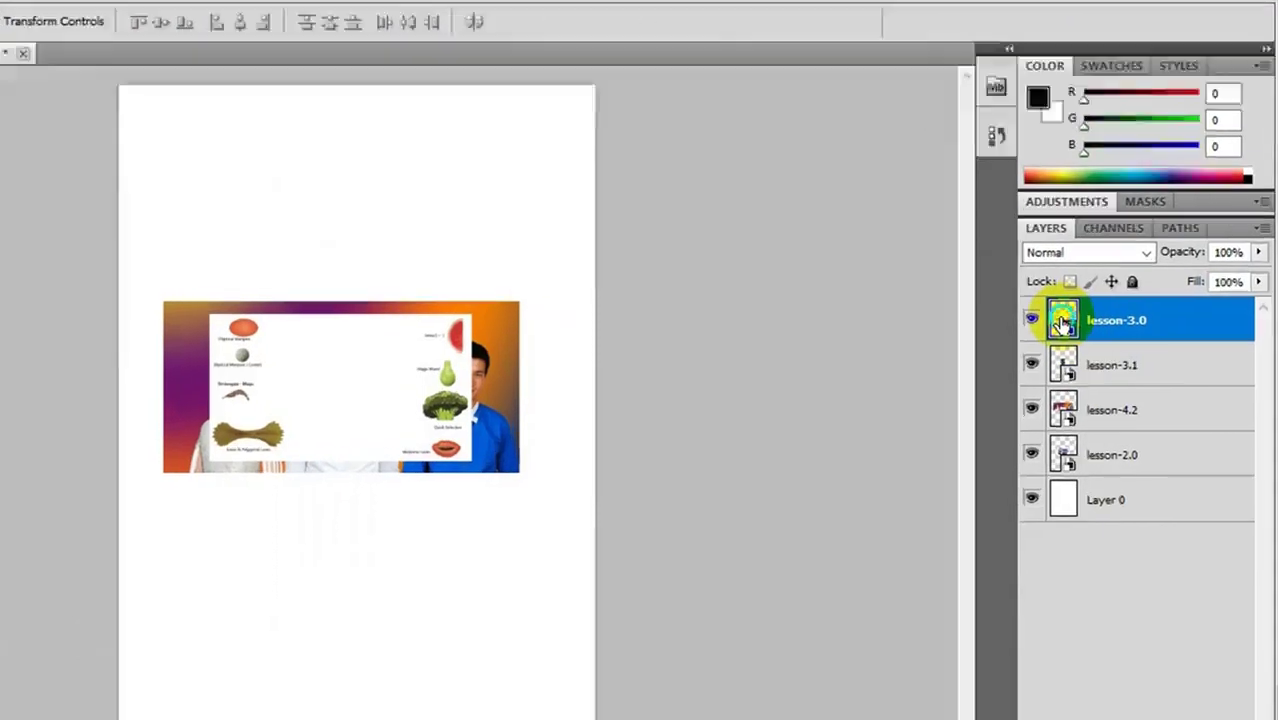
pyautogui.rightClick(1073, 338)
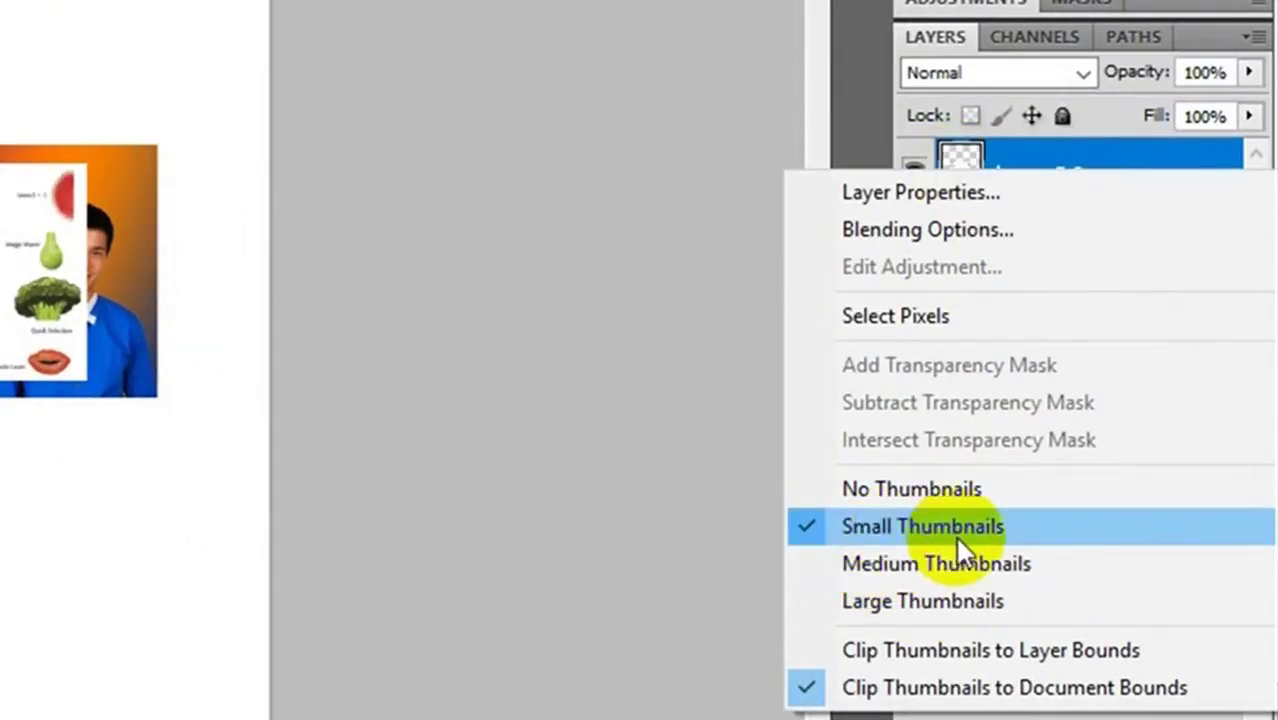
pyautogui.click(870, 608)
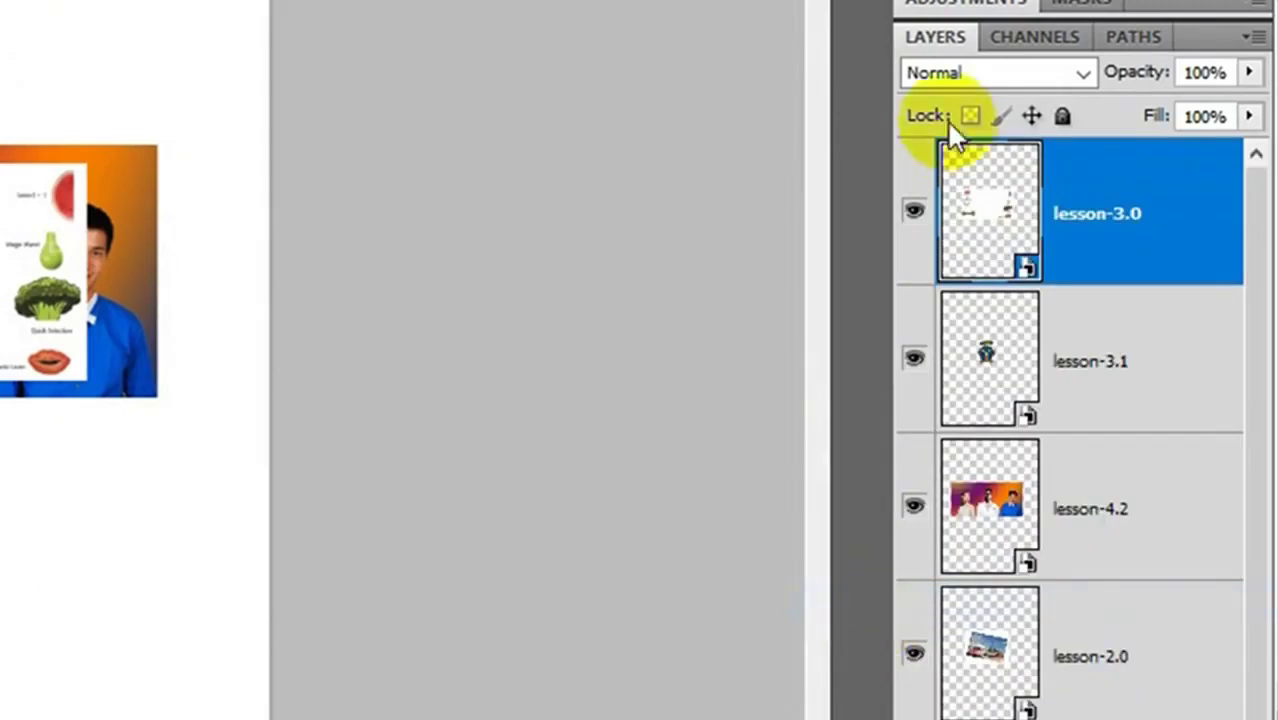
pyautogui.rightClick(988, 208)
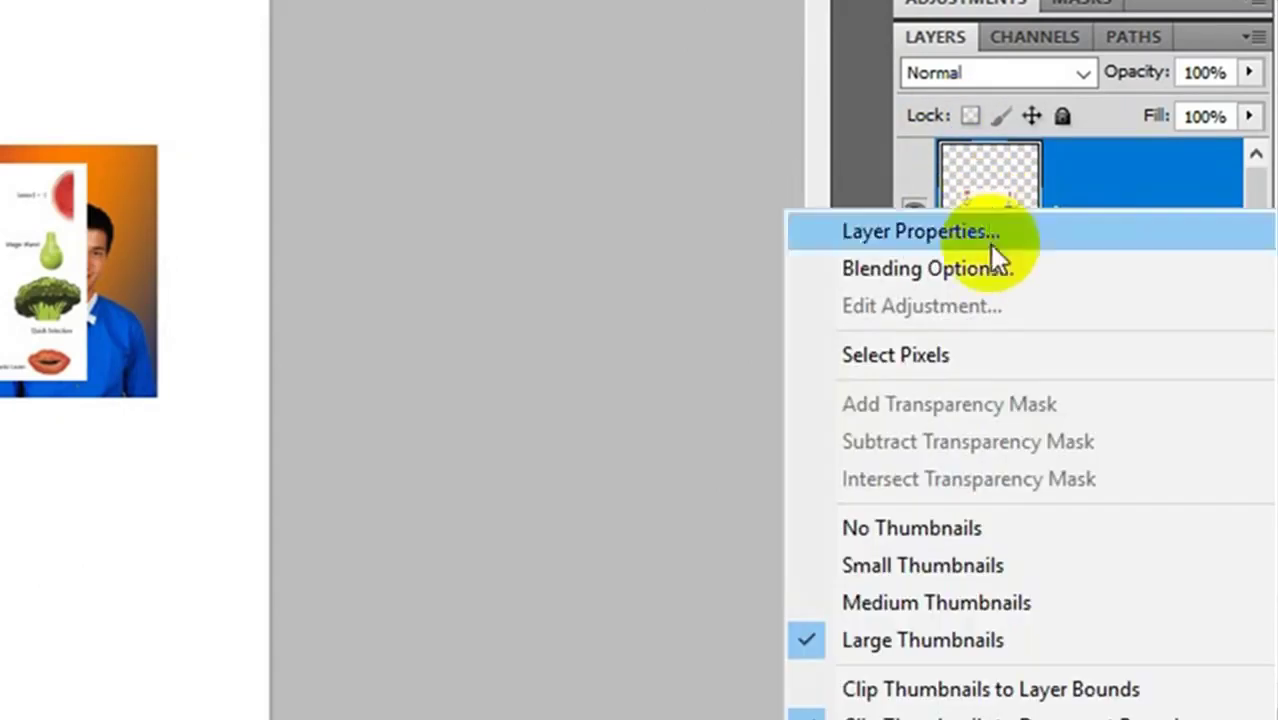
pyautogui.click(862, 603)
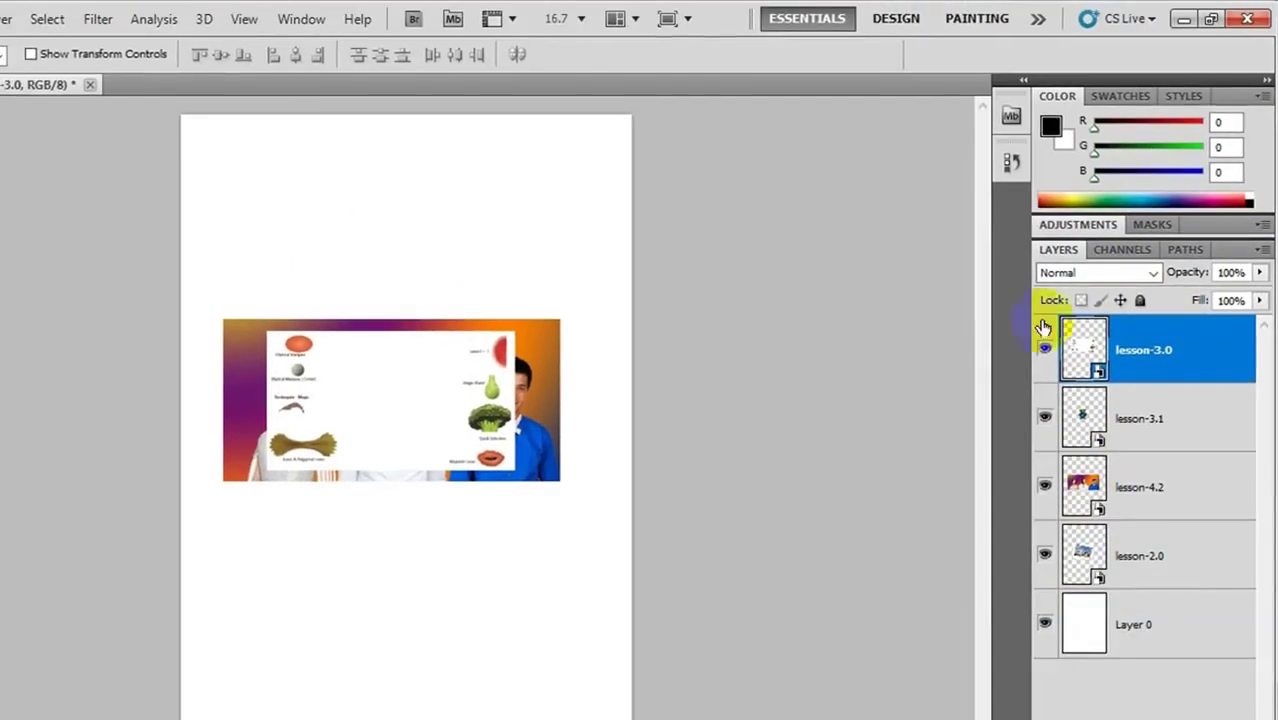
# - Toggle layer visibility so lesson-3.0 and lesson-3.1 are hidden, showing lesson-4.2 over white Layer 0
pyautogui.click(1045, 352)
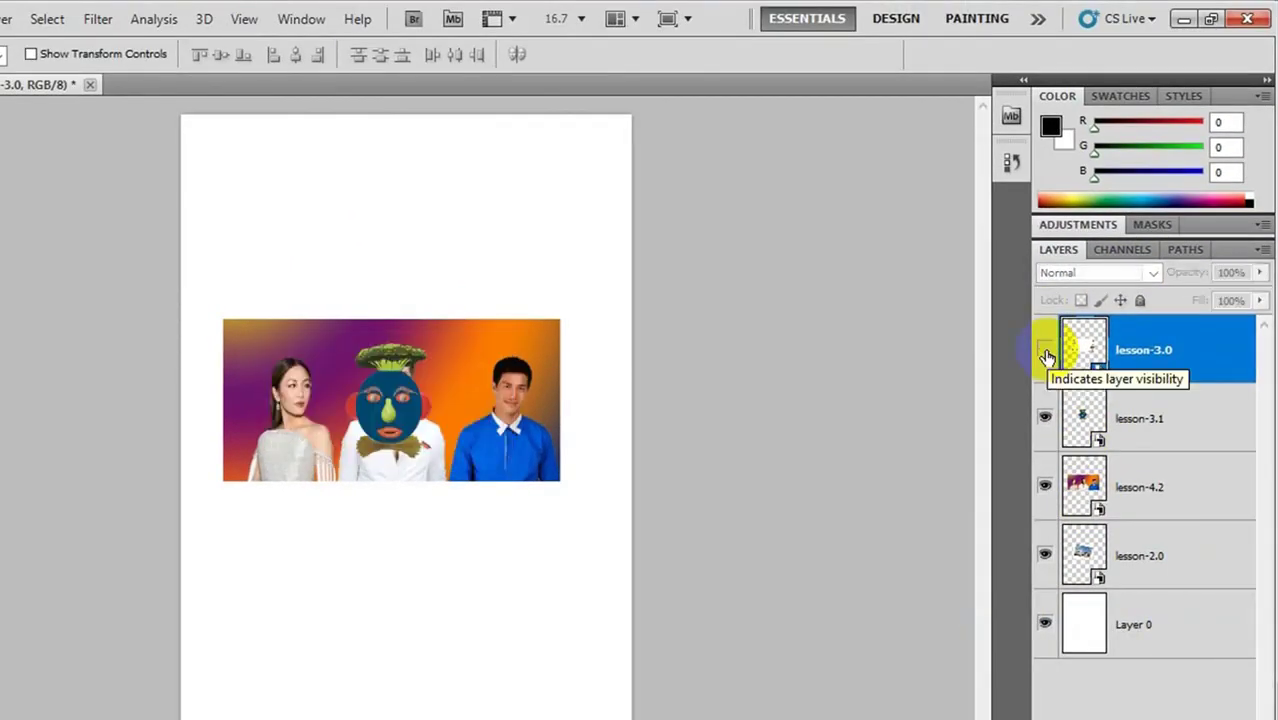
pyautogui.click(1045, 420)
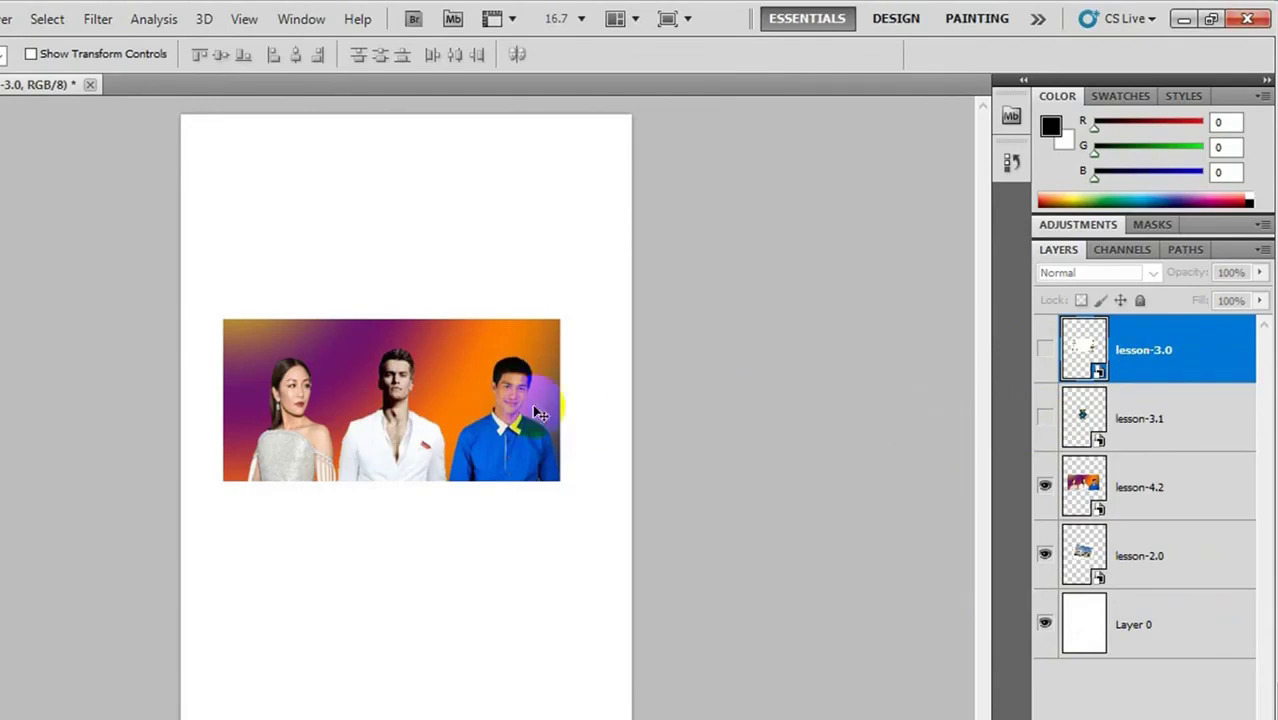
pyautogui.click(1044, 487)
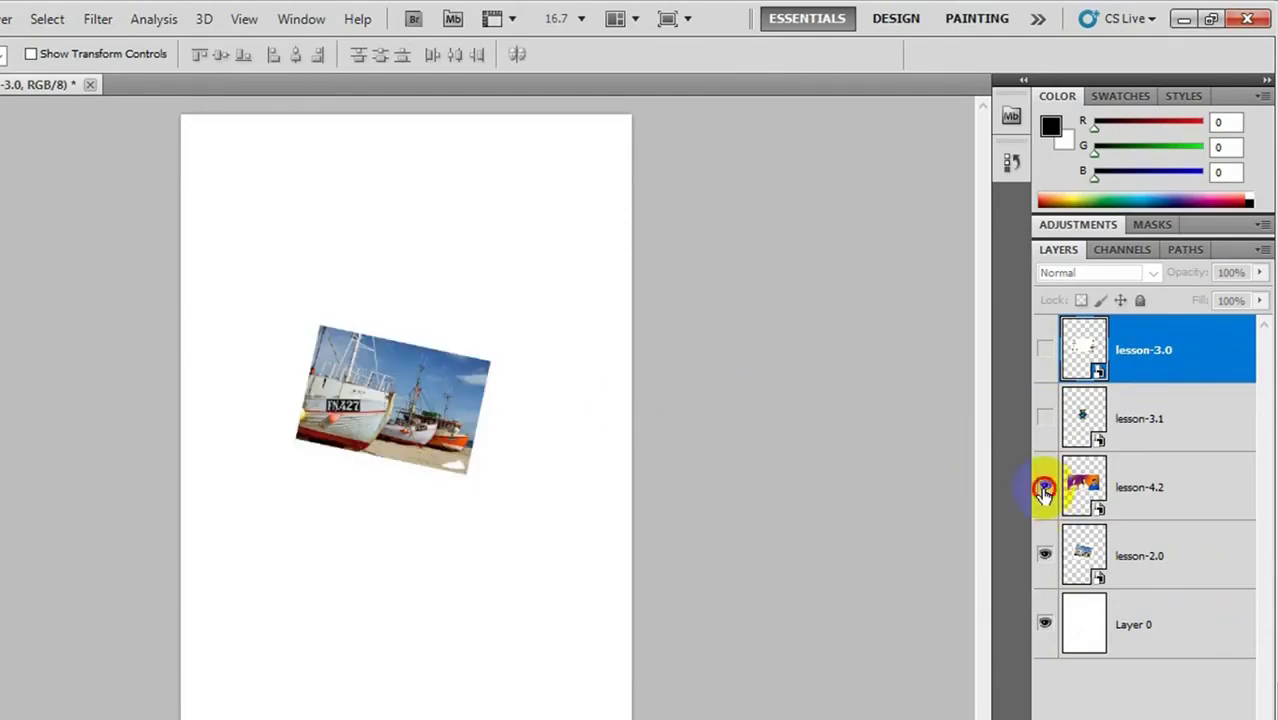
pyautogui.click(1044, 488)
pyautogui.click(1045, 420)
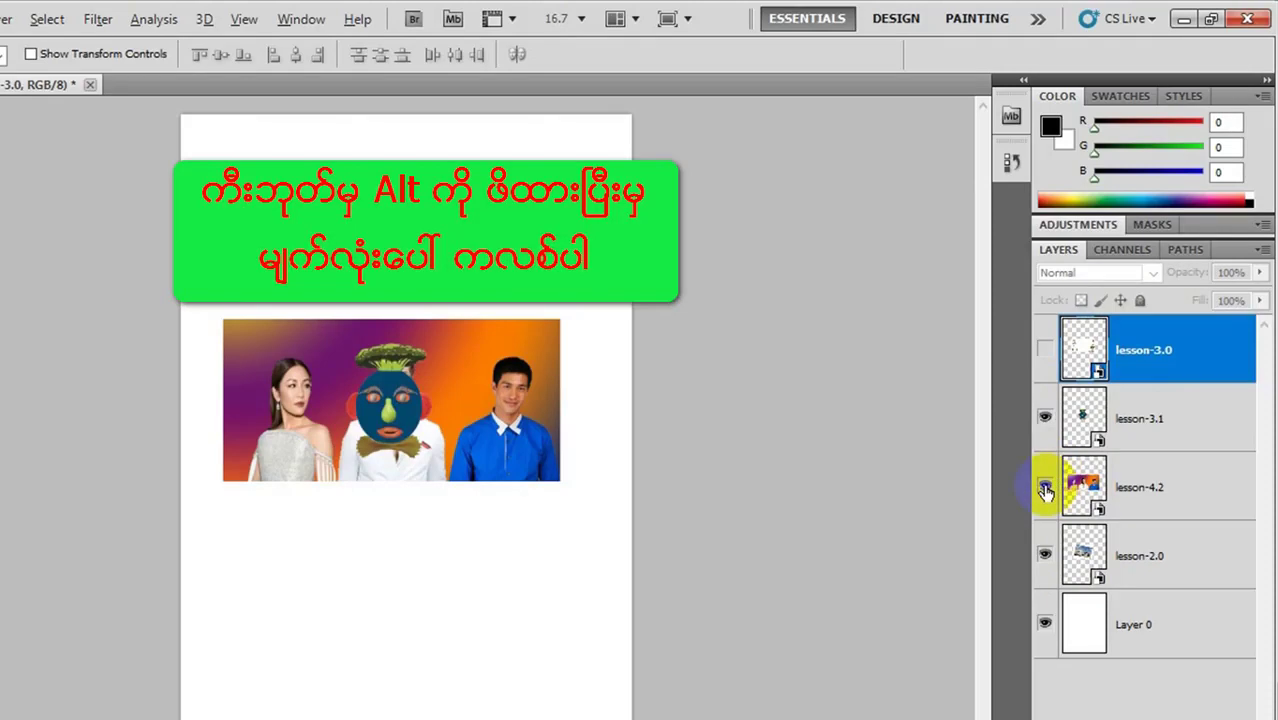
pyautogui.keyDown('alt'); pyautogui.click(1045, 488); pyautogui.keyUp('alt')
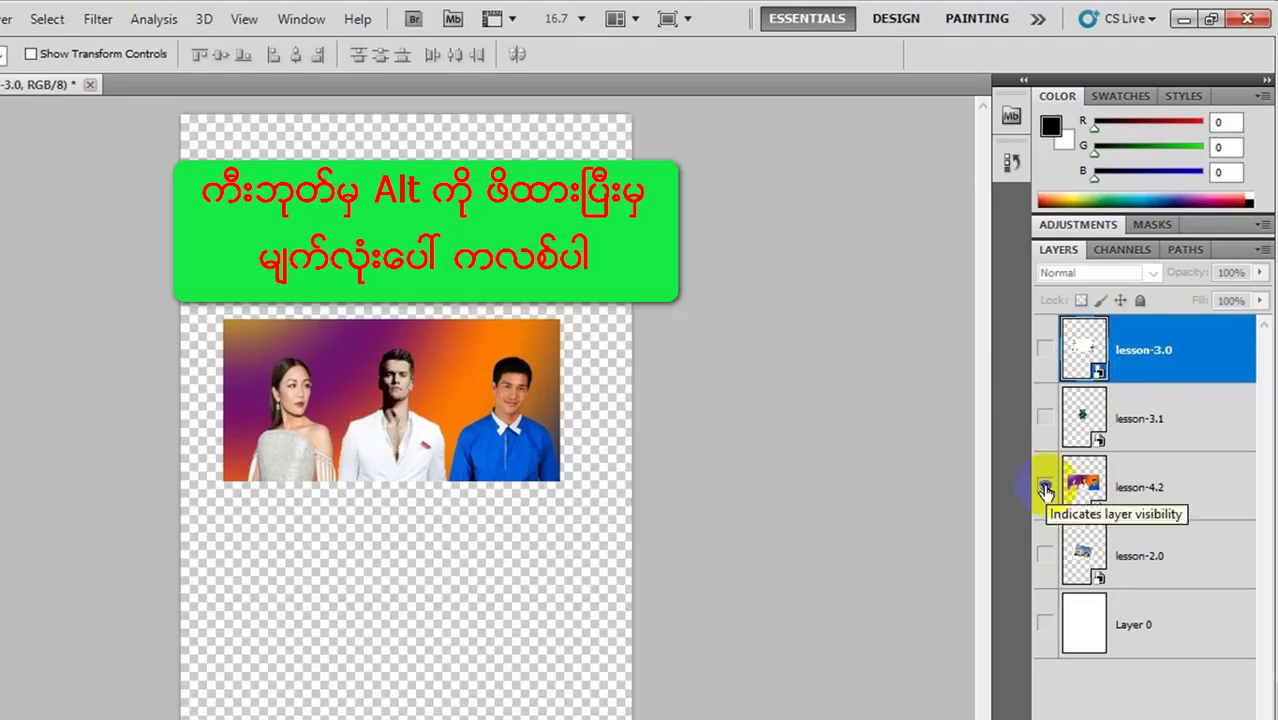
pyautogui.click(1045, 626)
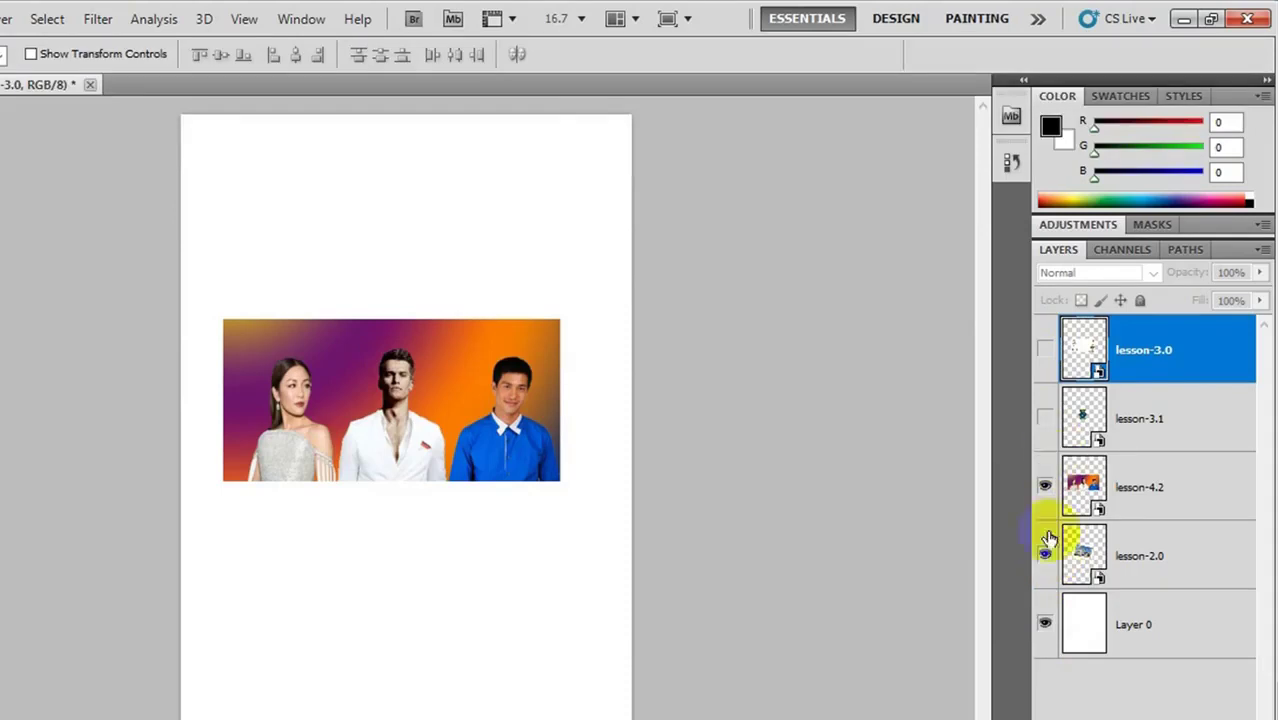
# - Move the people image up to uncover the boats and show the lesson-3.0 food layer
pyautogui.moveTo(362, 363); pyautogui.dragTo(370, 226)
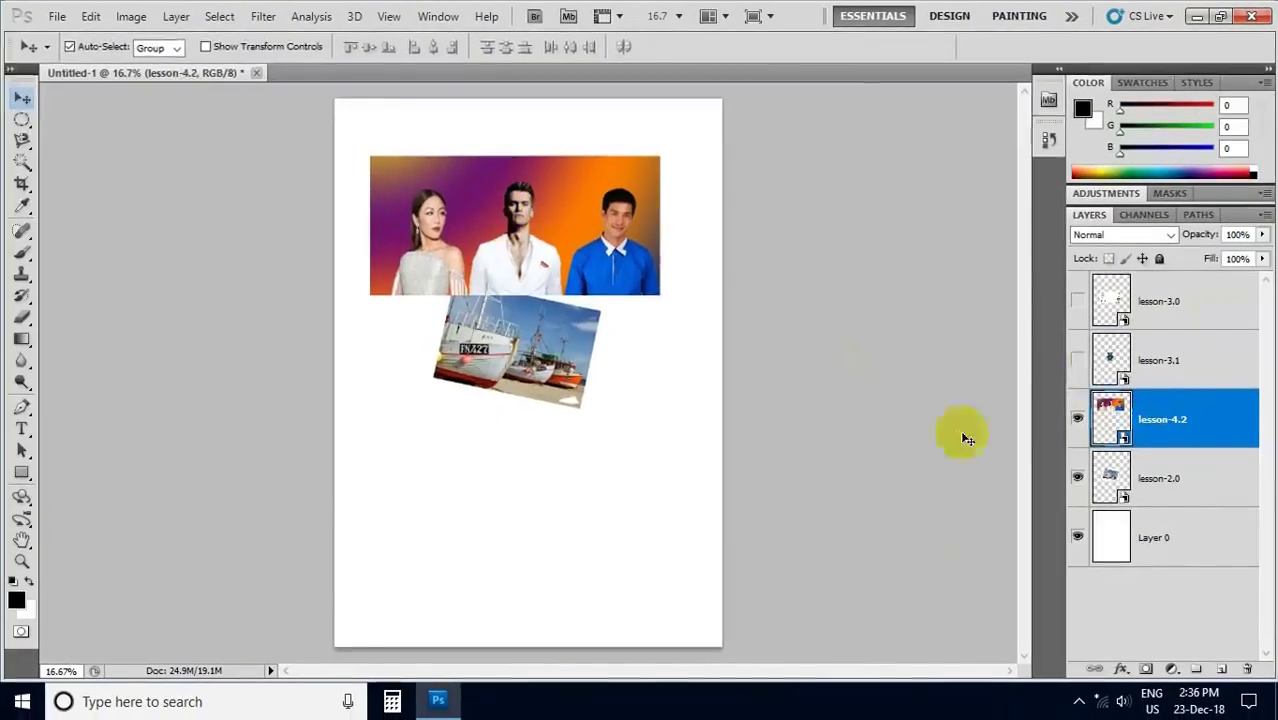
pyautogui.click(1077, 303)
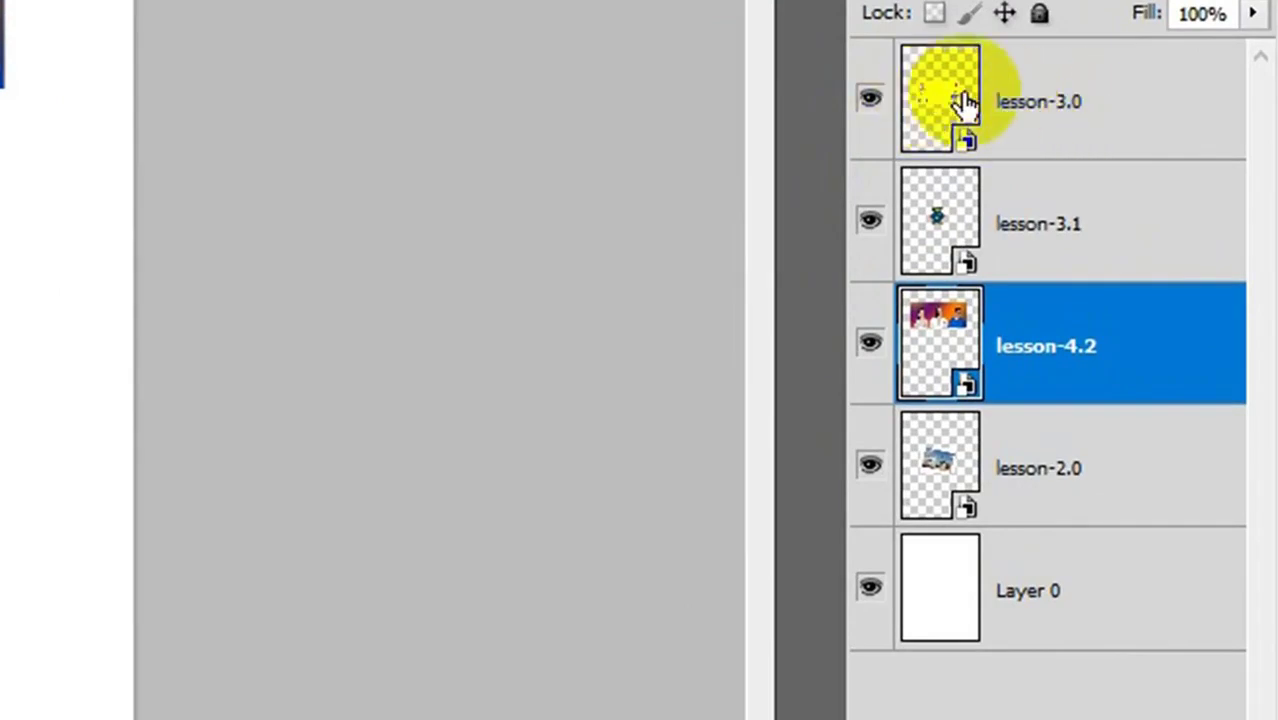
# - Rename lesson-3.0 to 'food' and lesson-3.1 to 'head'
pyautogui.doubleClick(1040, 102)
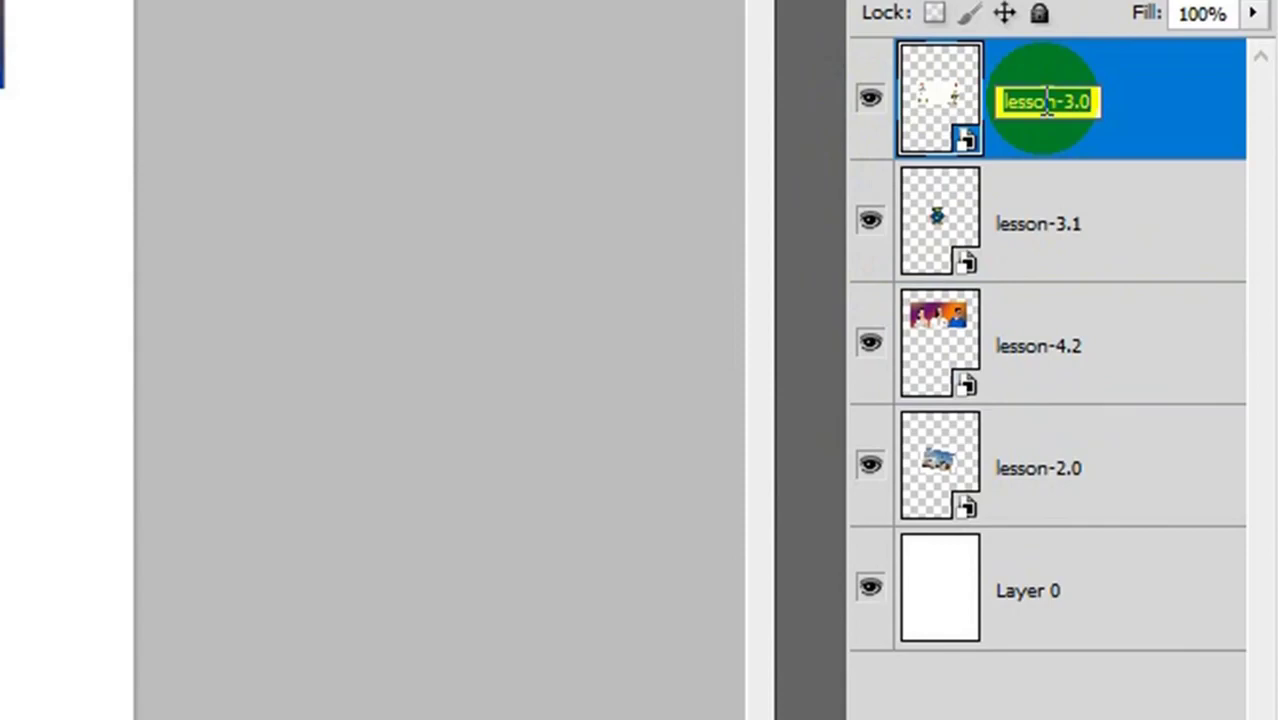
pyautogui.write('foo')
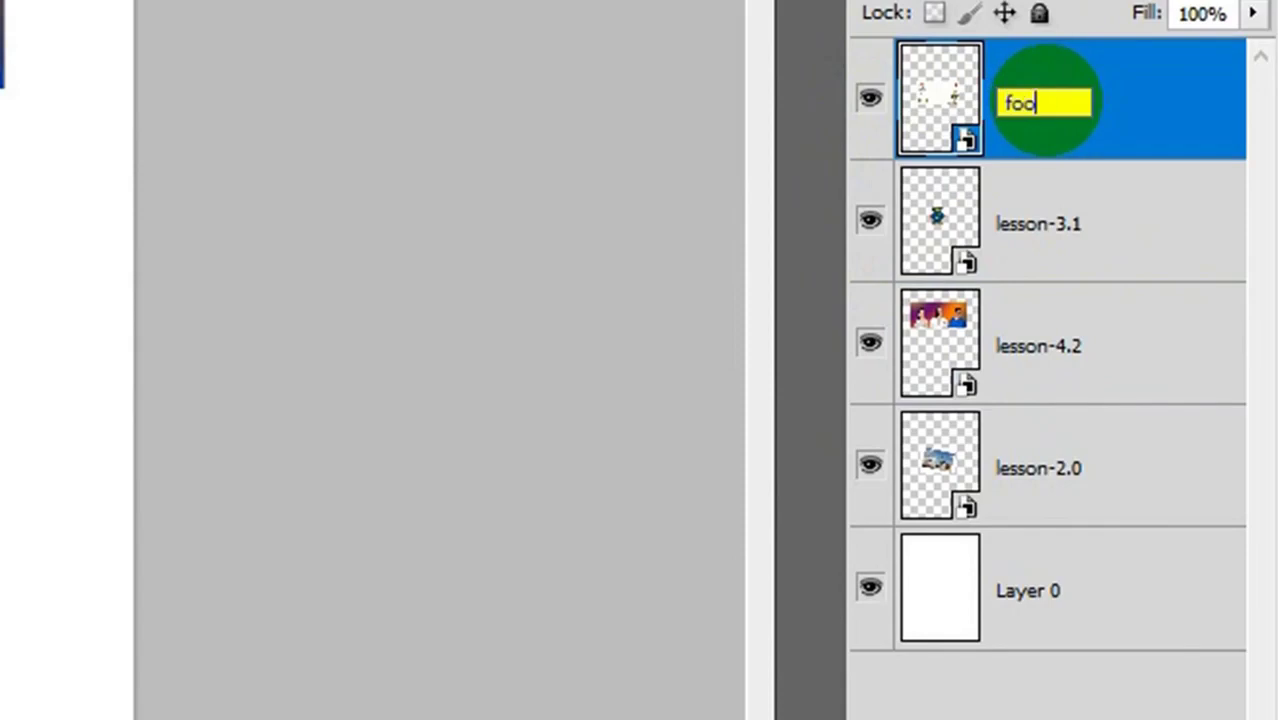
pyautogui.write('d')
pyautogui.press('Return')
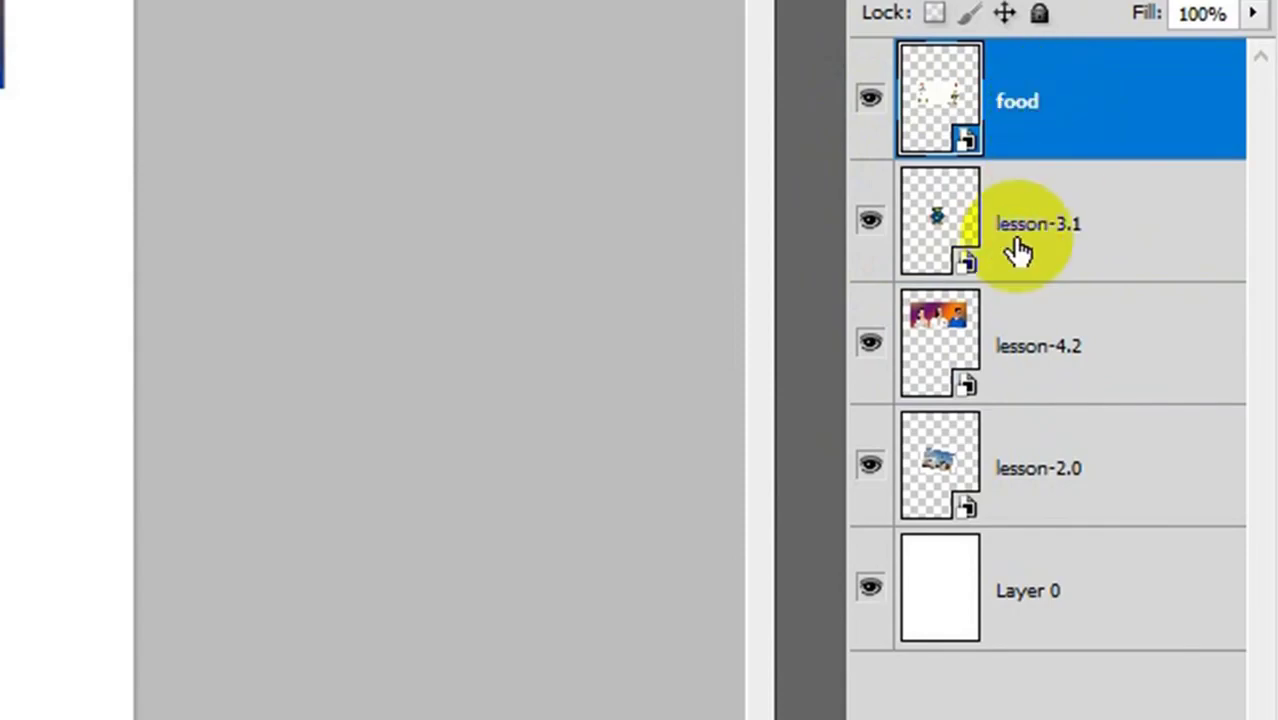
pyautogui.doubleClick(1038, 226)
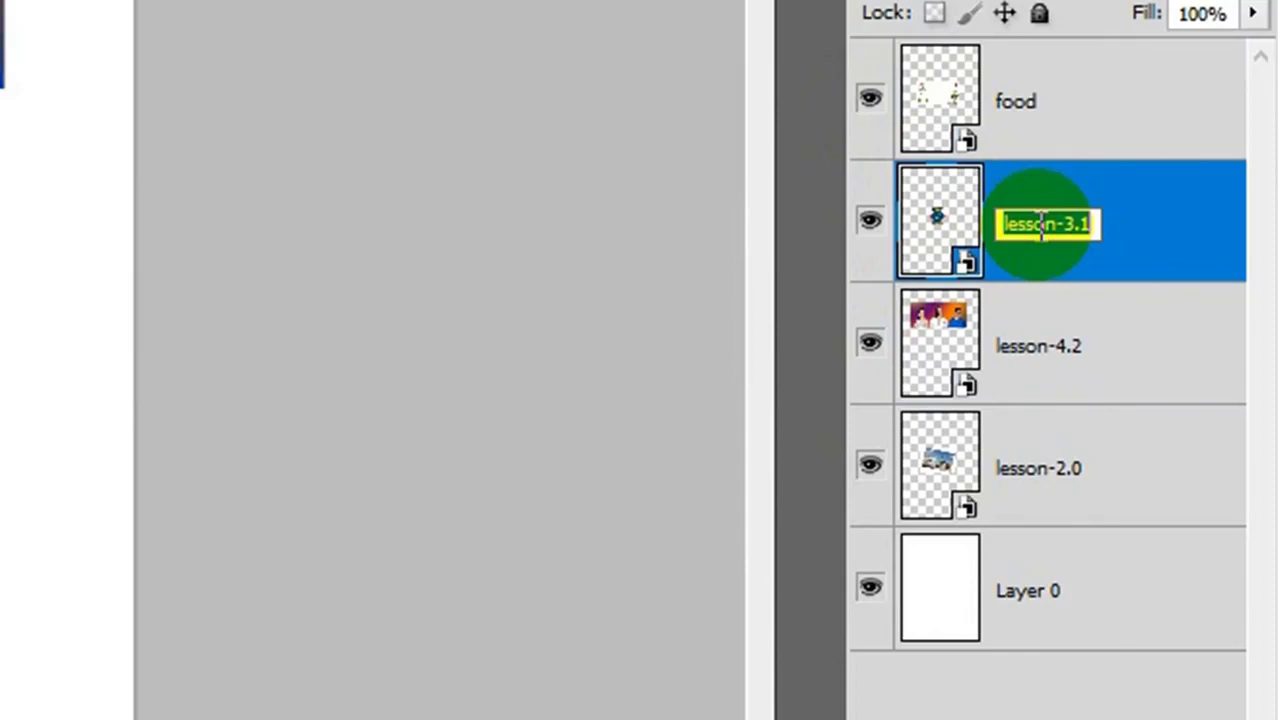
pyautogui.write('head')
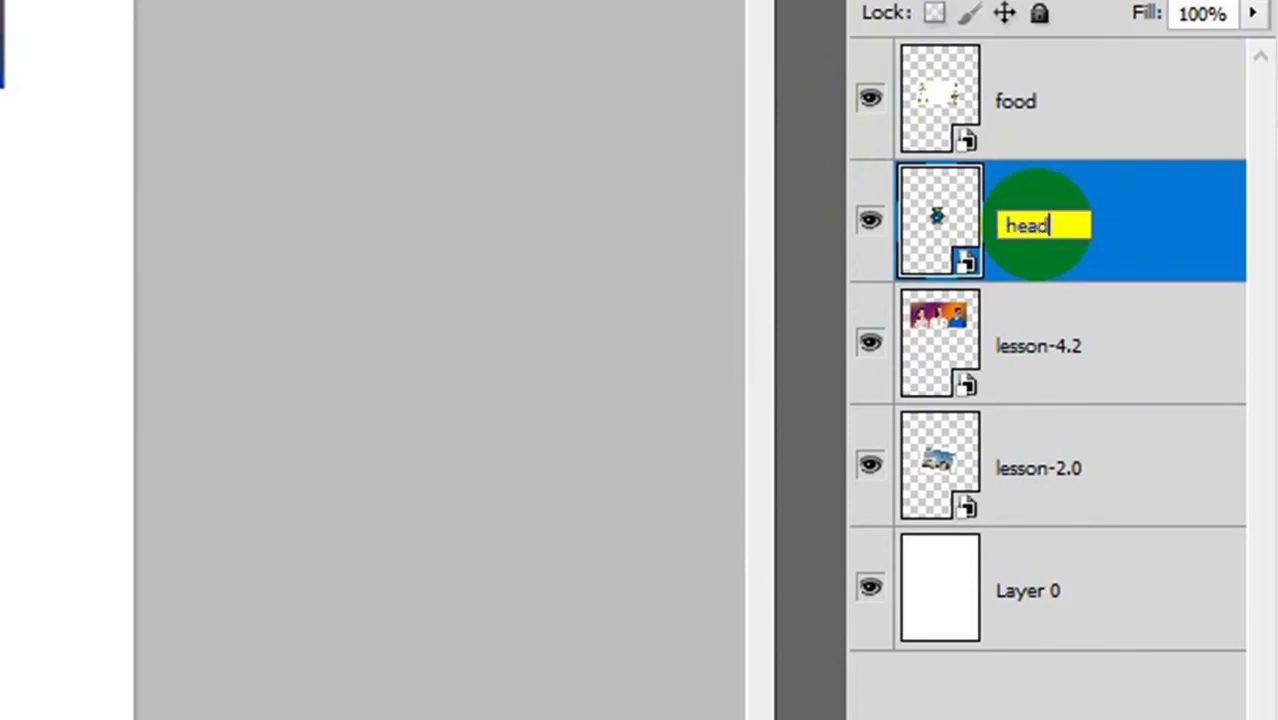
pyautogui.press('Return')
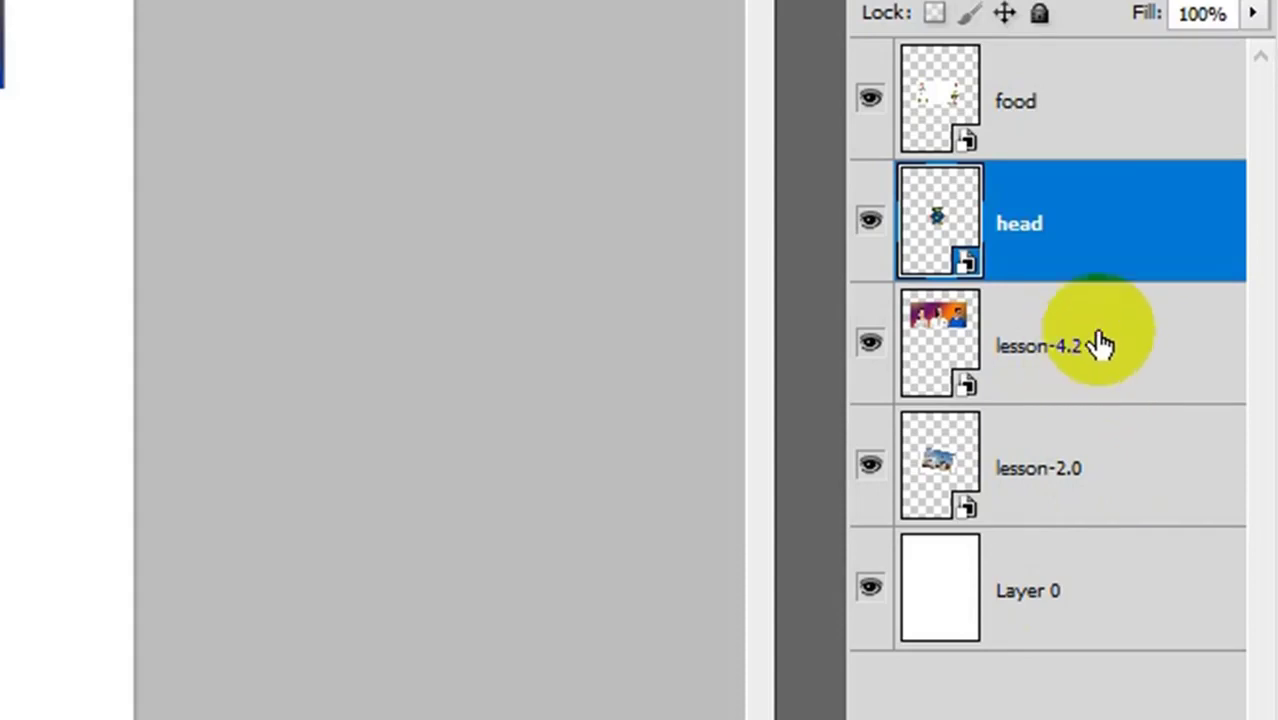
# - Rename lesson-4.2 to 'people' and lesson-2.0 to 'ship'
pyautogui.doubleClick(1033, 348)
pyautogui.write('people')
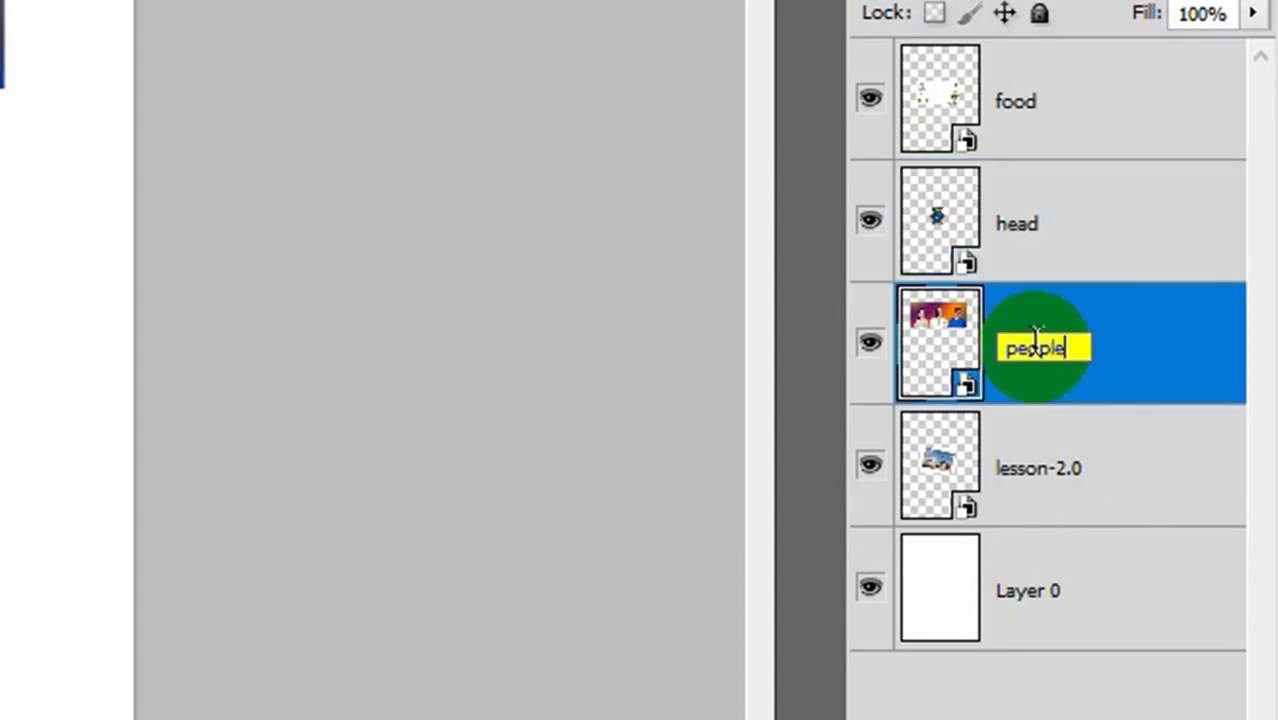
pyautogui.press('Return')
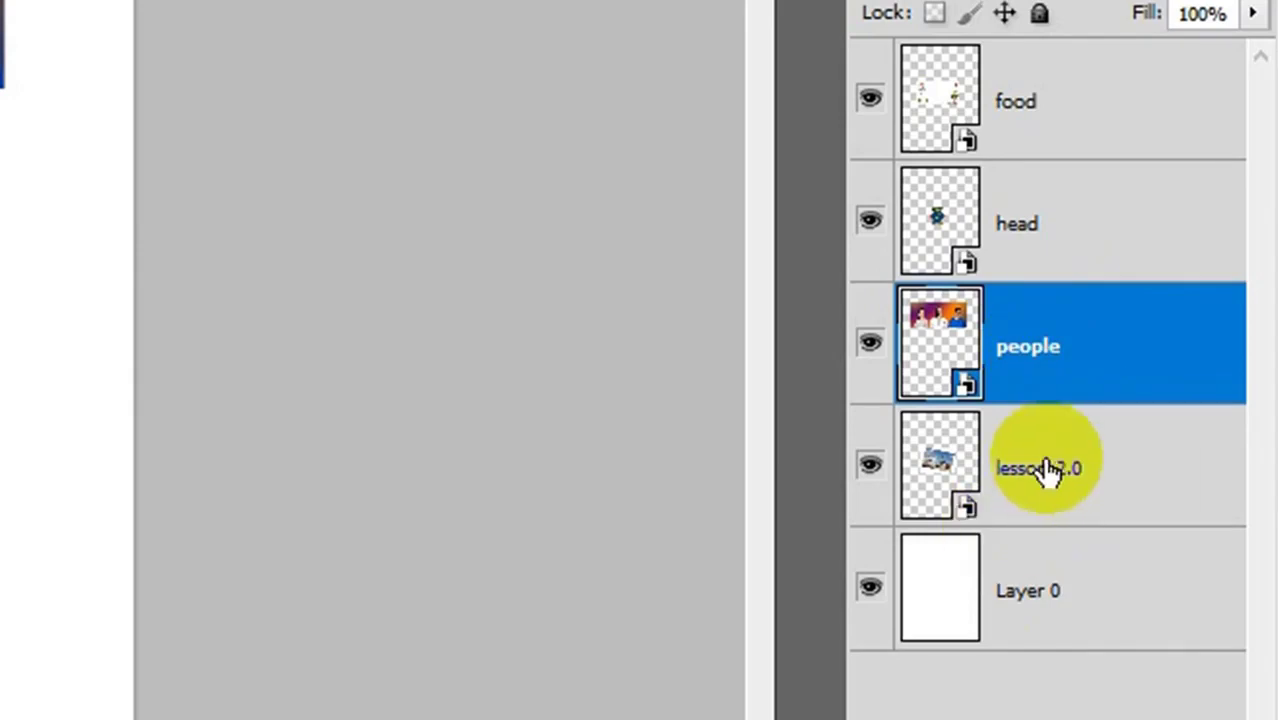
pyautogui.doubleClick(1045, 466)
pyautogui.write('ship')
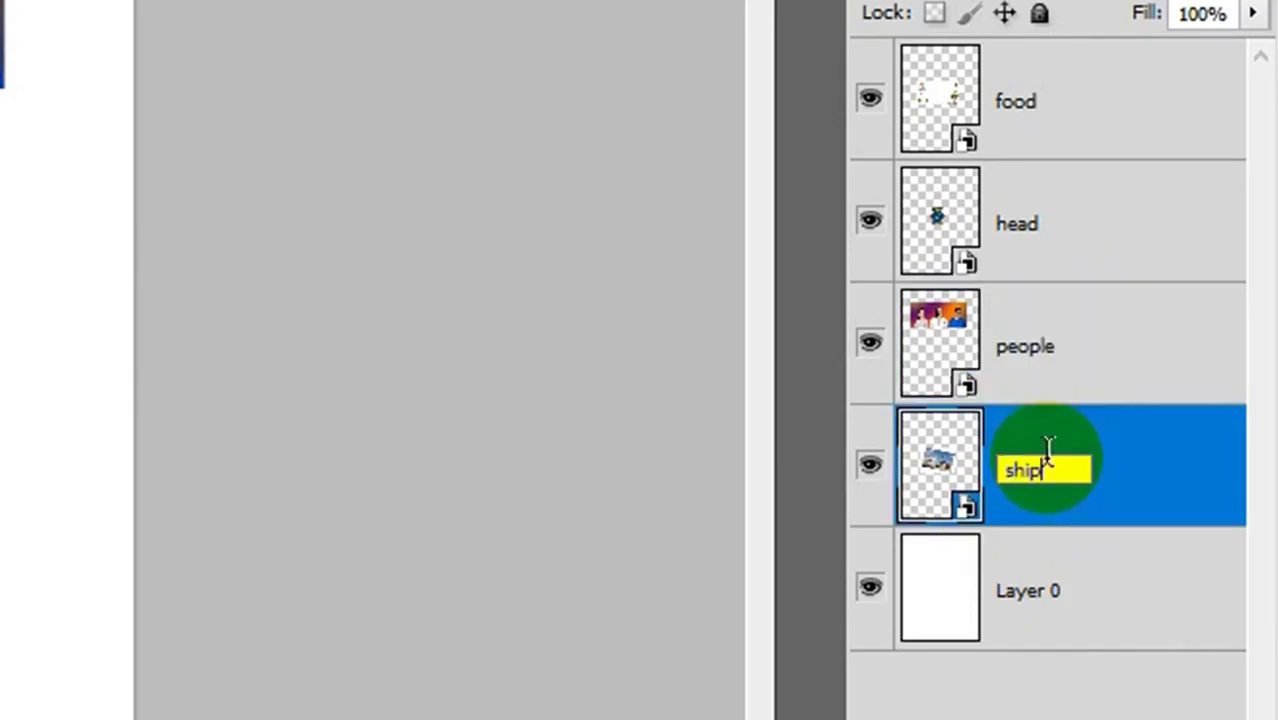
pyautogui.click(1047, 450)
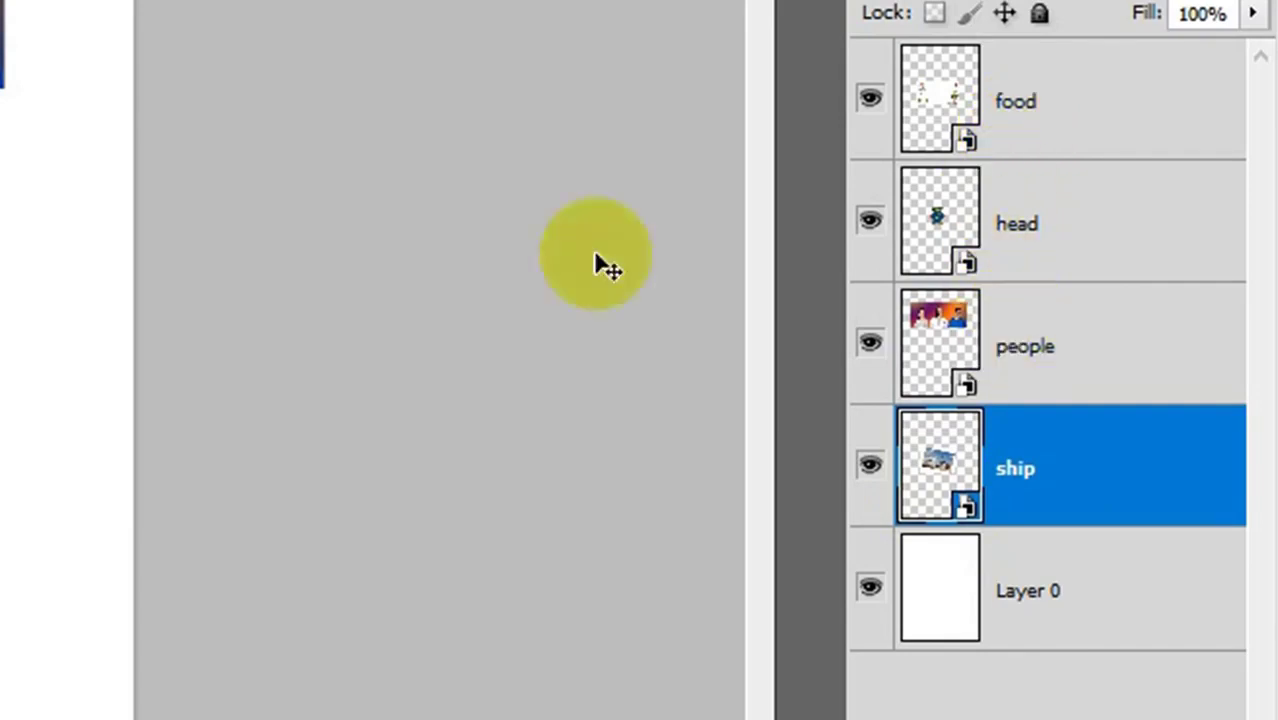
pyautogui.click(980, 502)
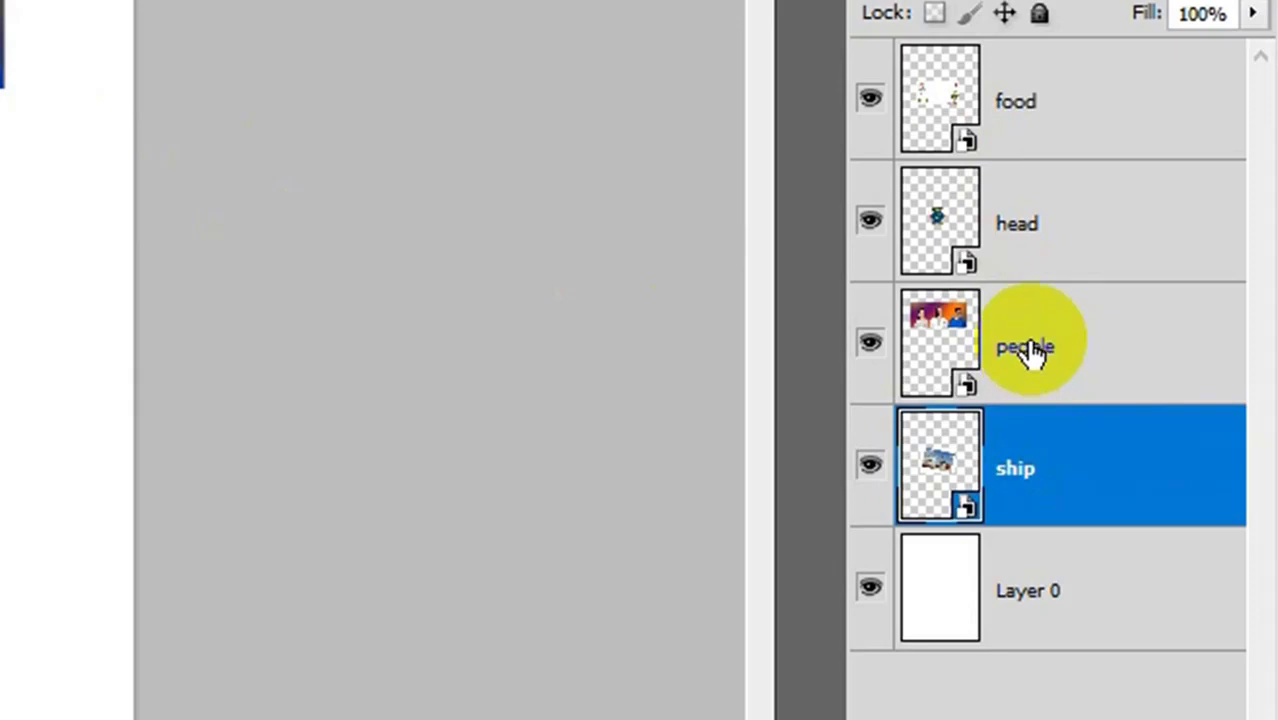
pyautogui.click(990, 345)
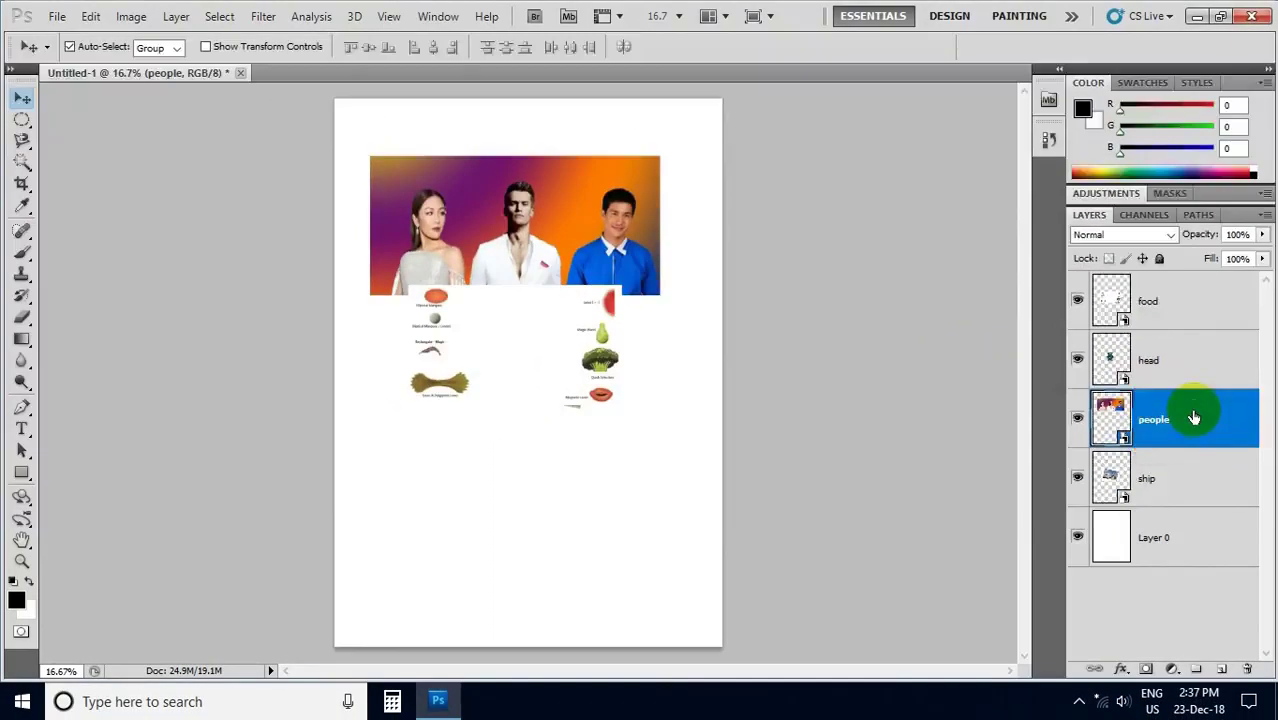
# - Duplicate the people layer and move the copy down below the food items
pyautogui.rightClick(1194, 417)
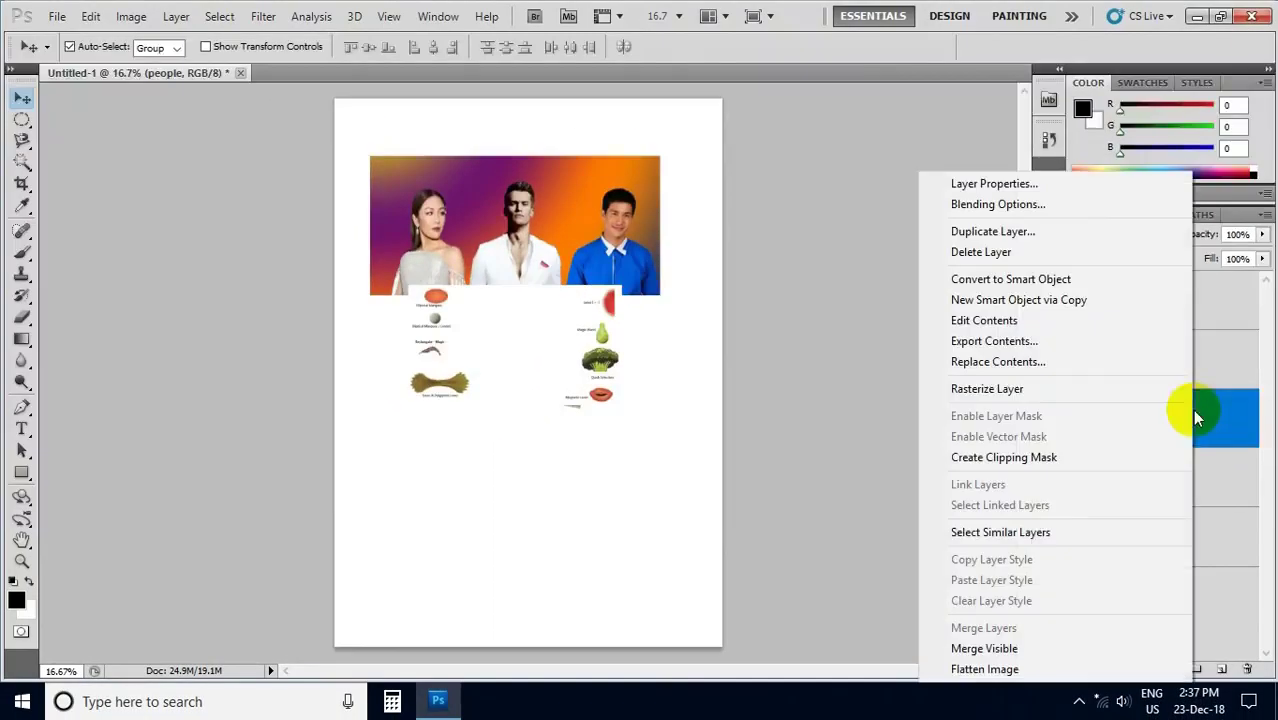
pyautogui.click(1022, 236)
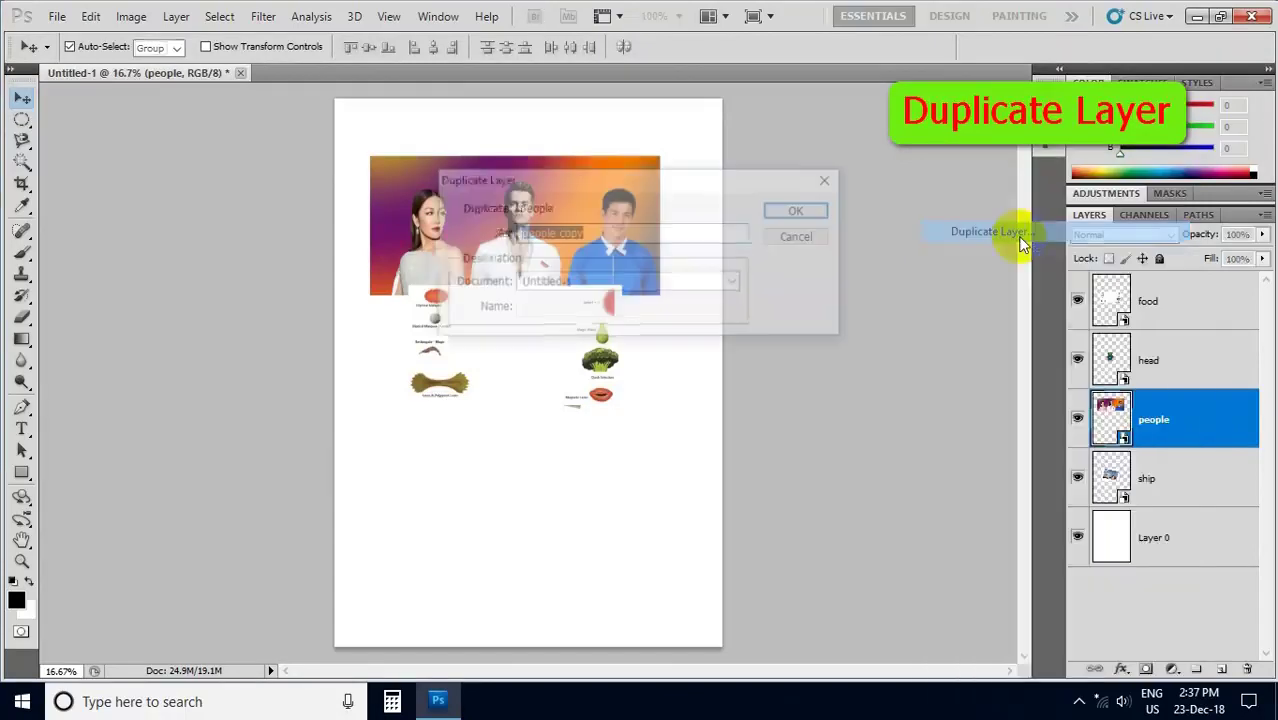
pyautogui.click(800, 212)
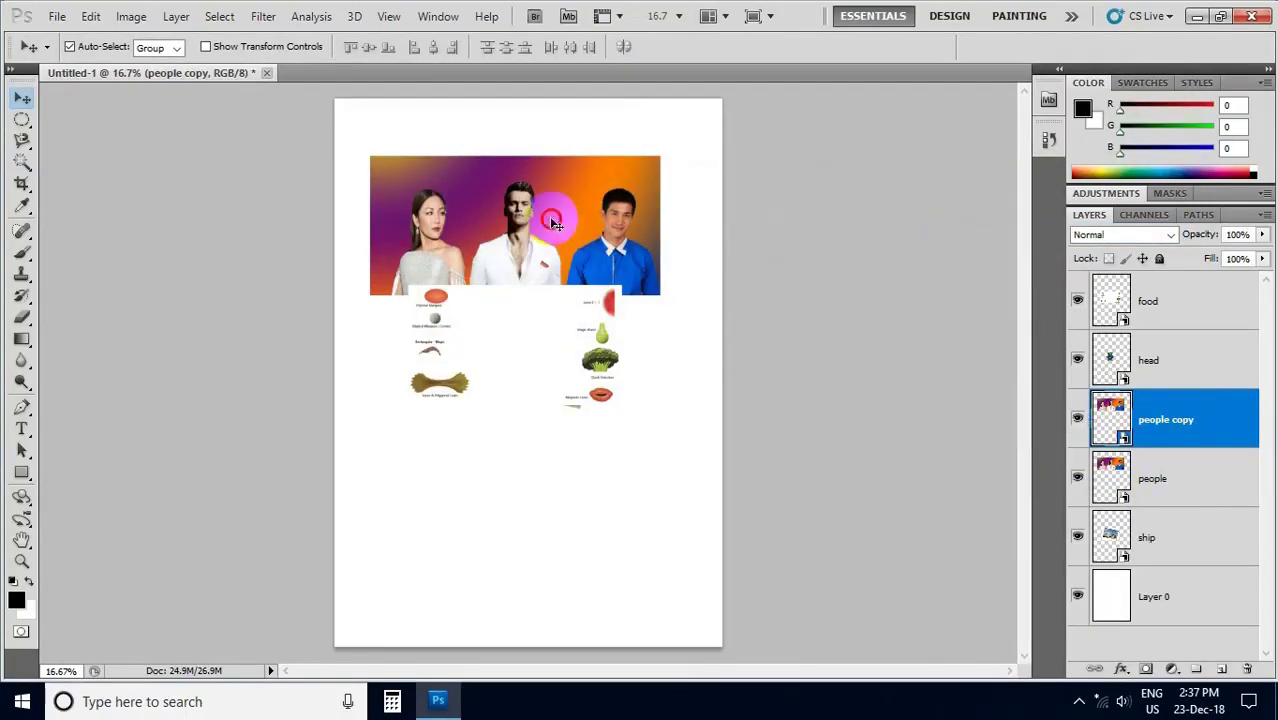
pyautogui.moveTo(551, 223); pyautogui.dragTo(563, 481)
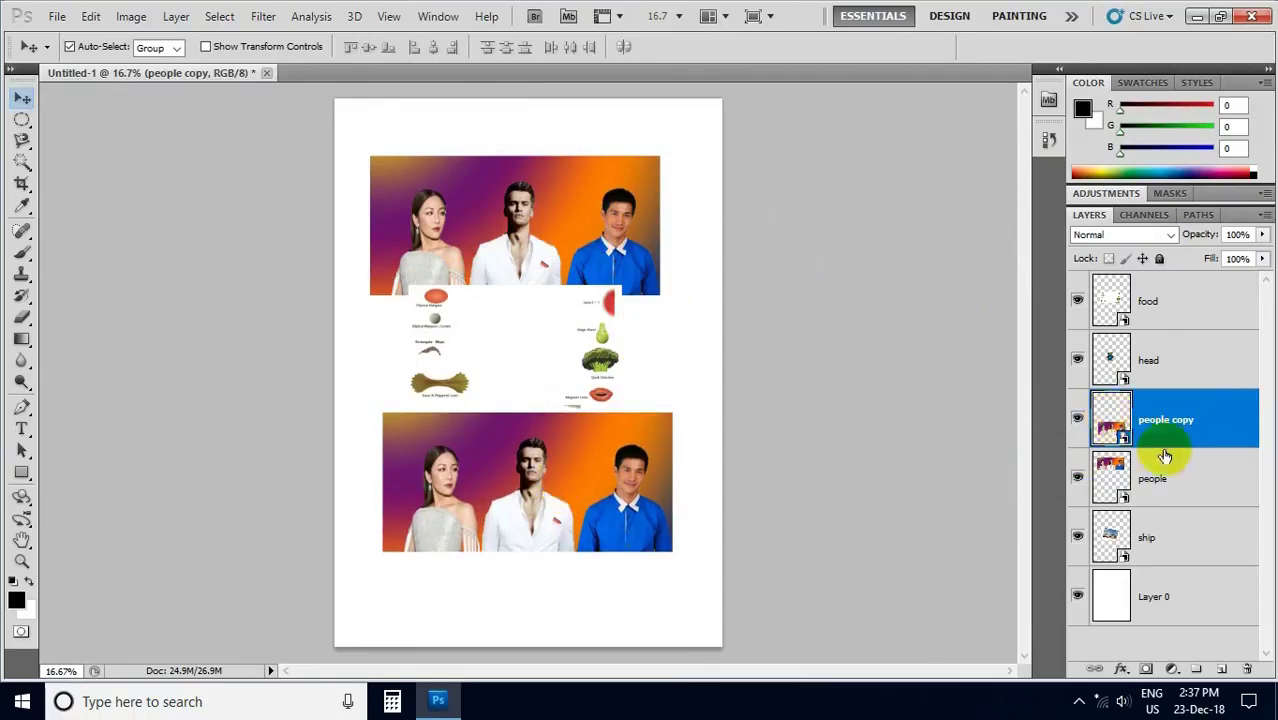
pyautogui.click(1169, 360)
# - Duplicate the head layer and nudge the lower people image down and right
pyautogui.rightClick(1169, 360)
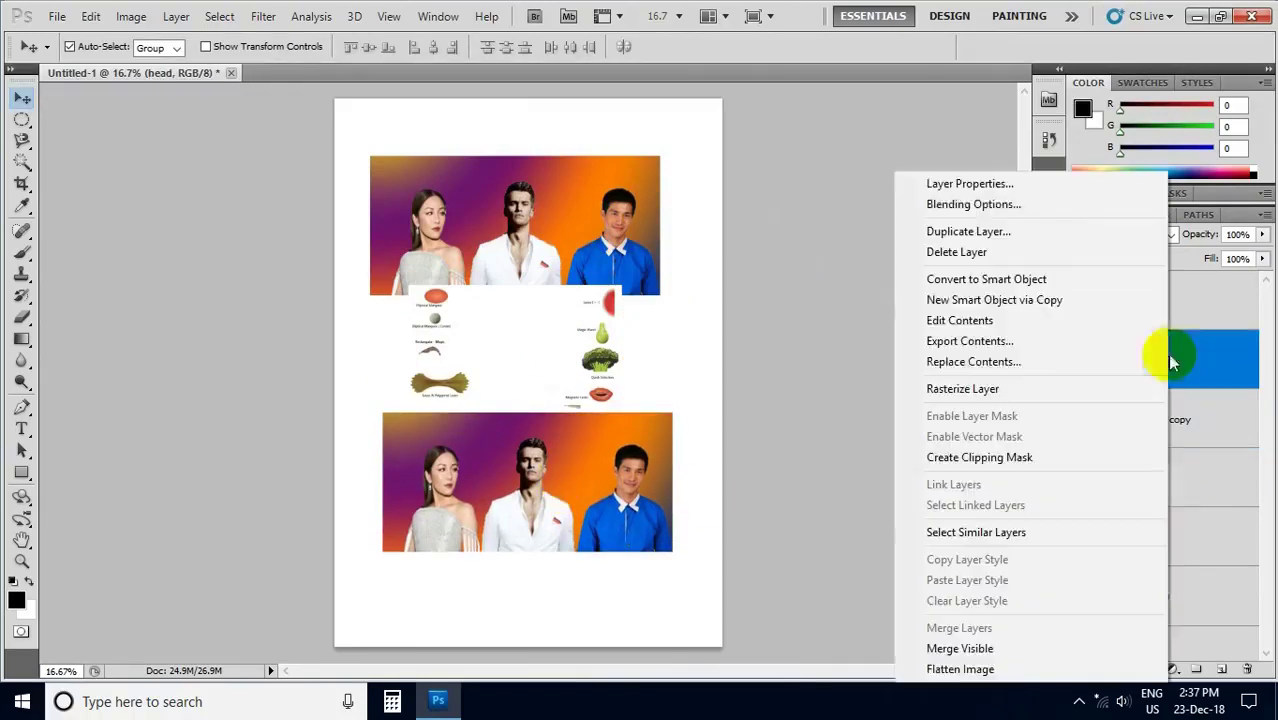
pyautogui.click(977, 233)
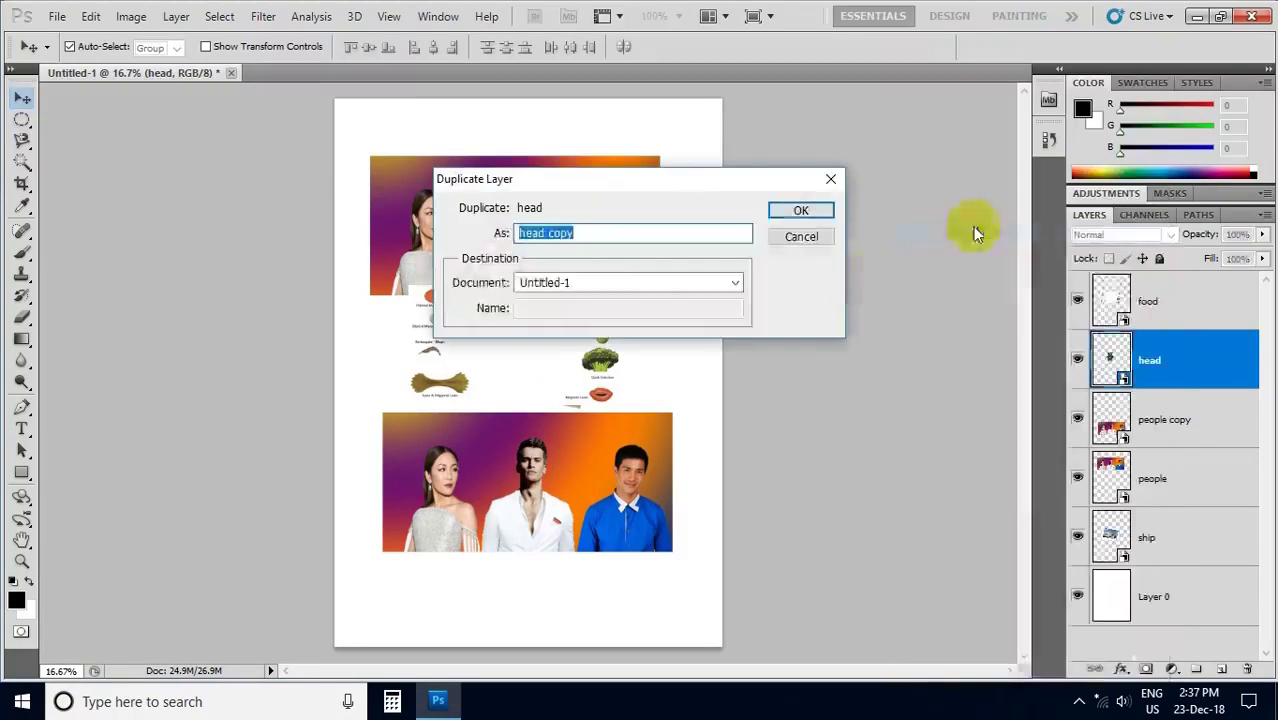
pyautogui.click(793, 209)
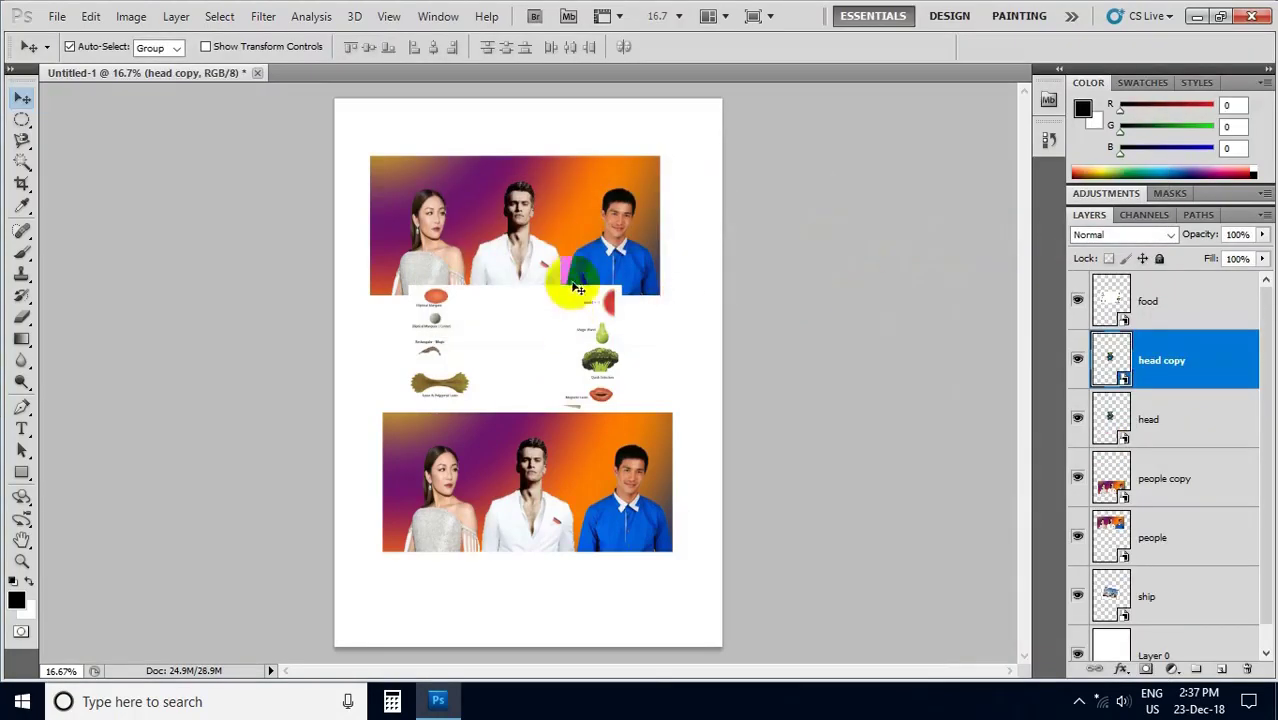
pyautogui.moveTo(577, 503); pyautogui.dragTo(591, 548)
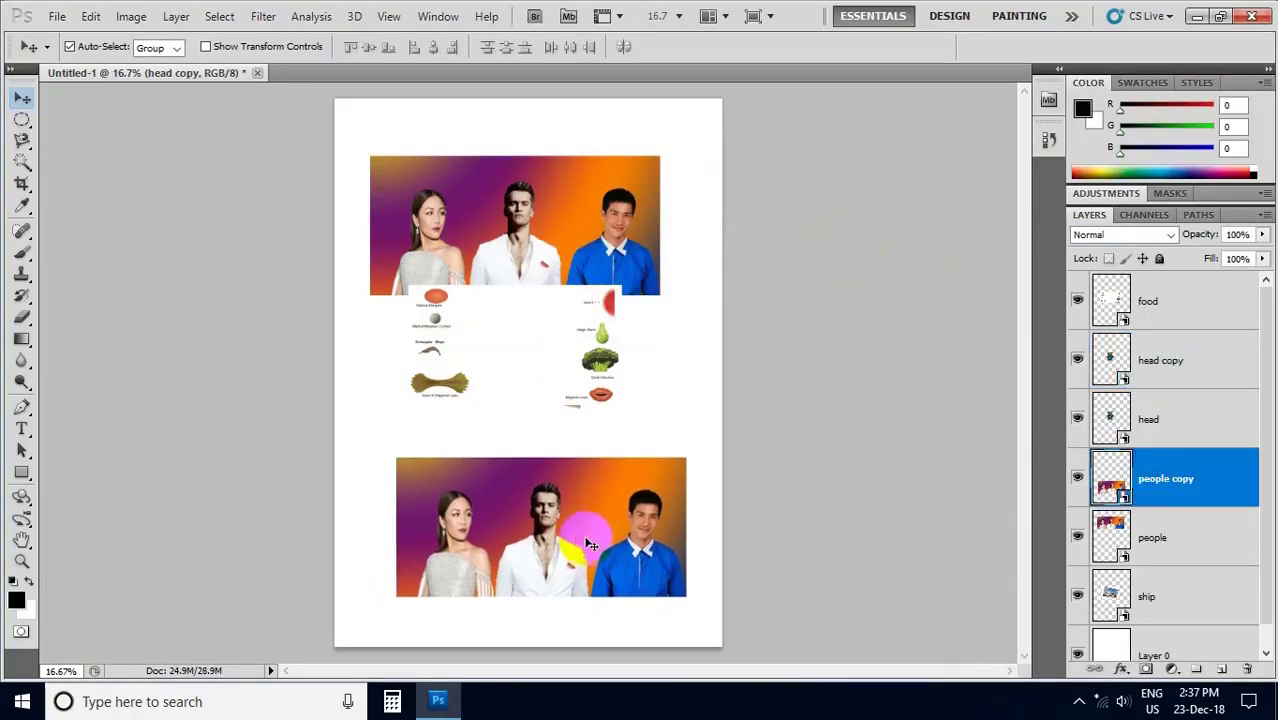
# - Move the food sheet down, one head above the people, the other beside the ship
pyautogui.click(1170, 423)
pyautogui.moveTo(513, 396); pyautogui.dragTo(533, 488)
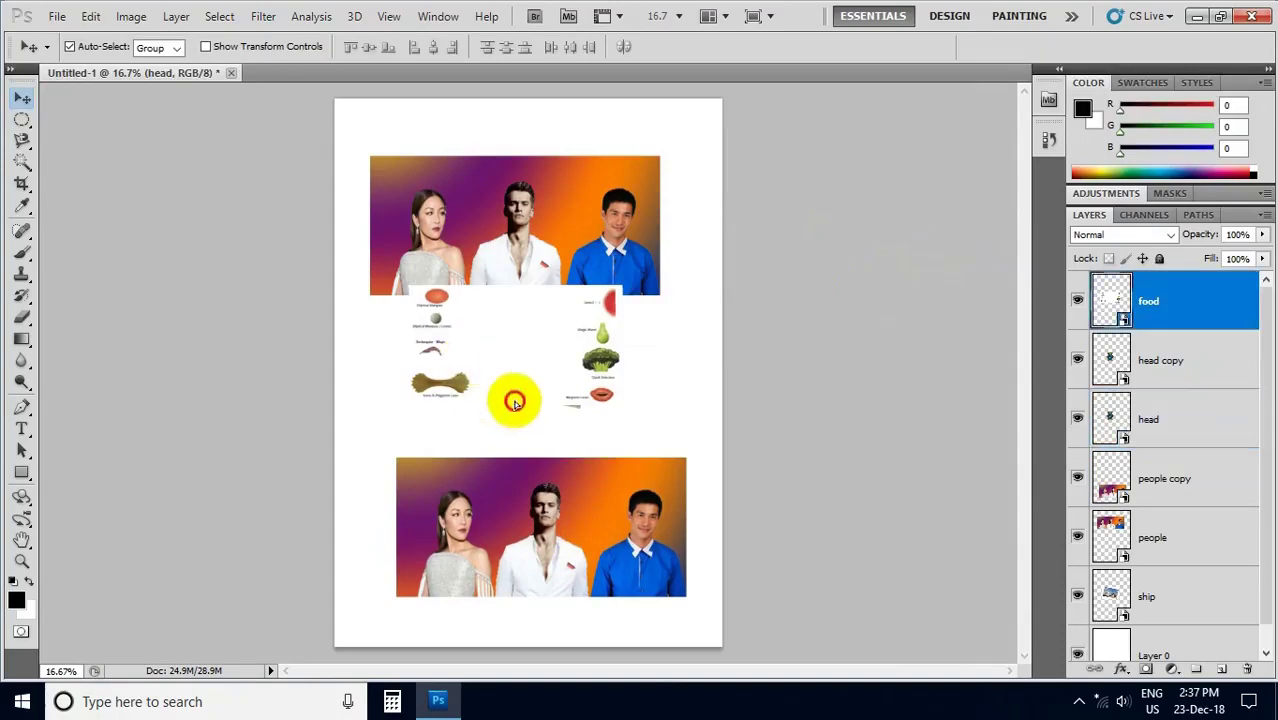
pyautogui.moveTo(522, 352); pyautogui.dragTo(533, 155)
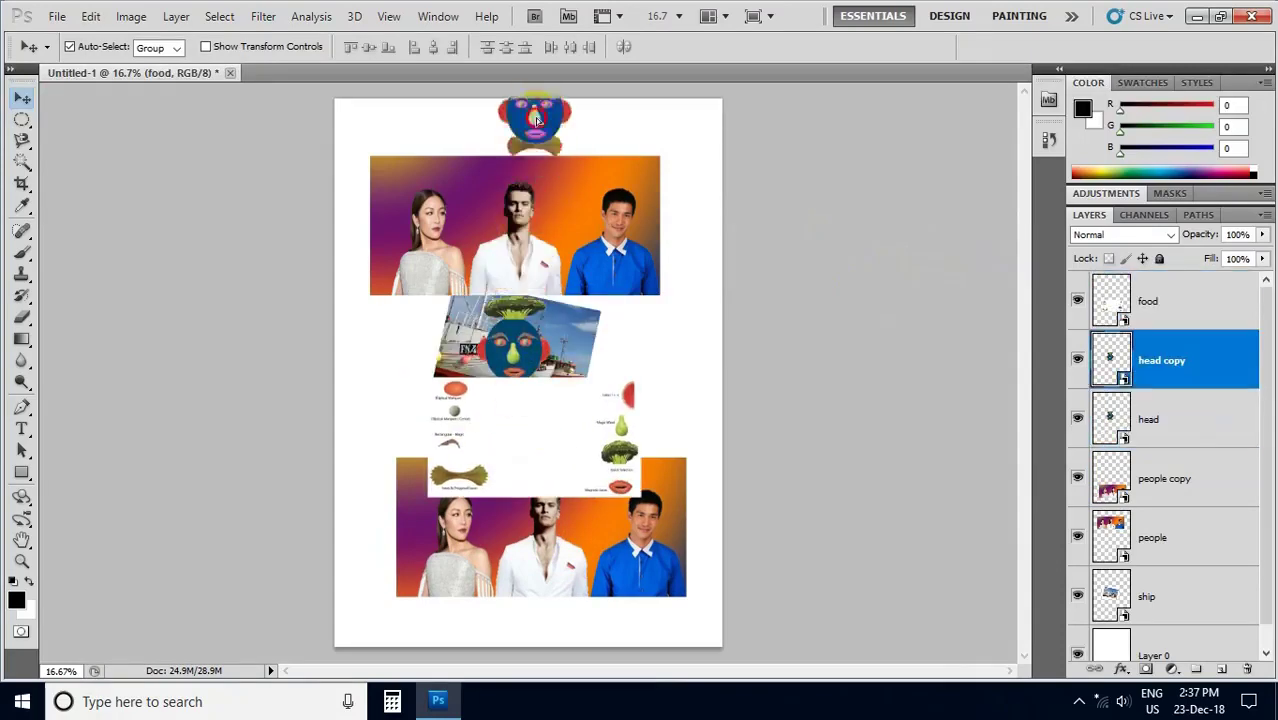
pyautogui.moveTo(510, 357); pyautogui.dragTo(667, 367)
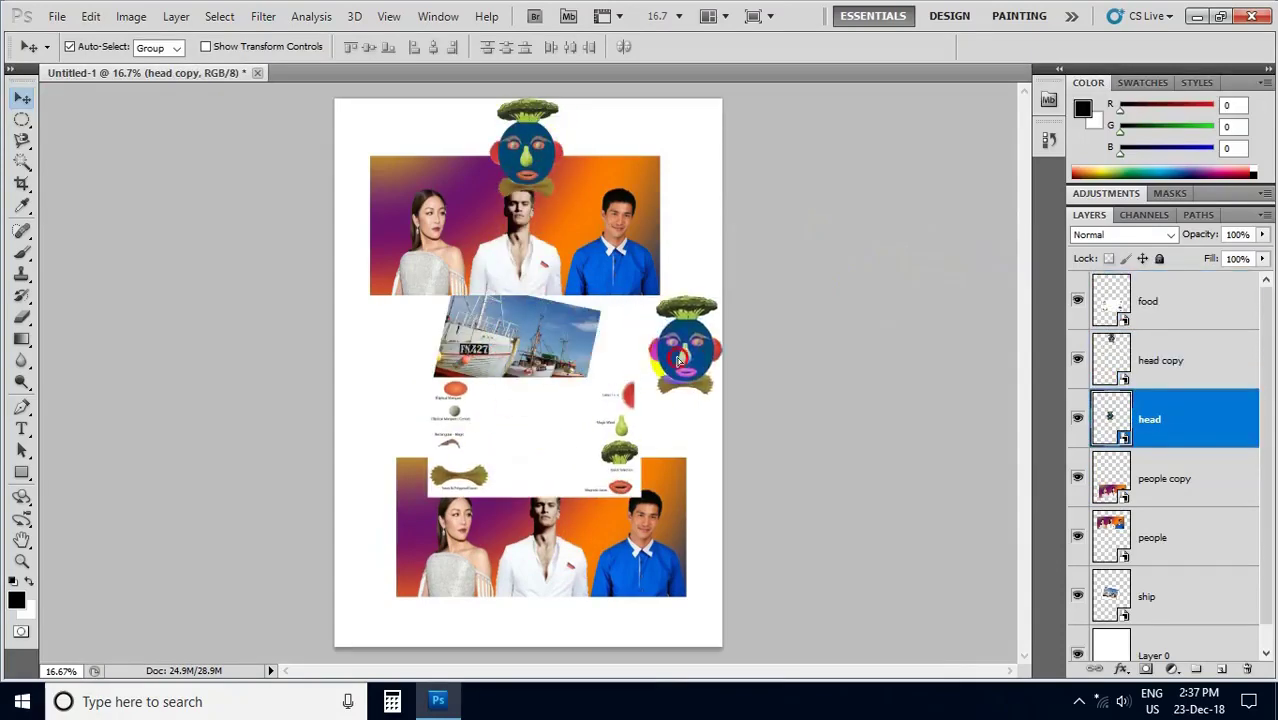
# - Select the 'people copy' layer and delete it, confirming with Yes
pyautogui.click(1165, 495)
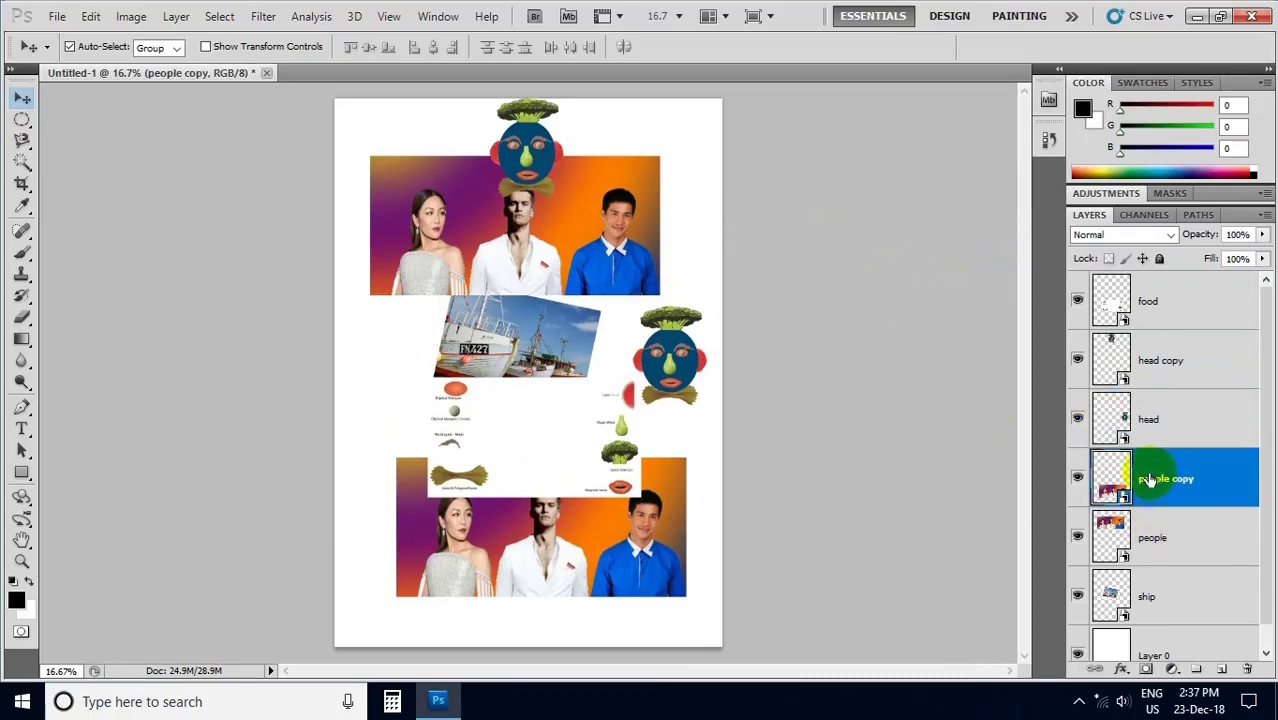
pyautogui.rightClick(1152, 481)
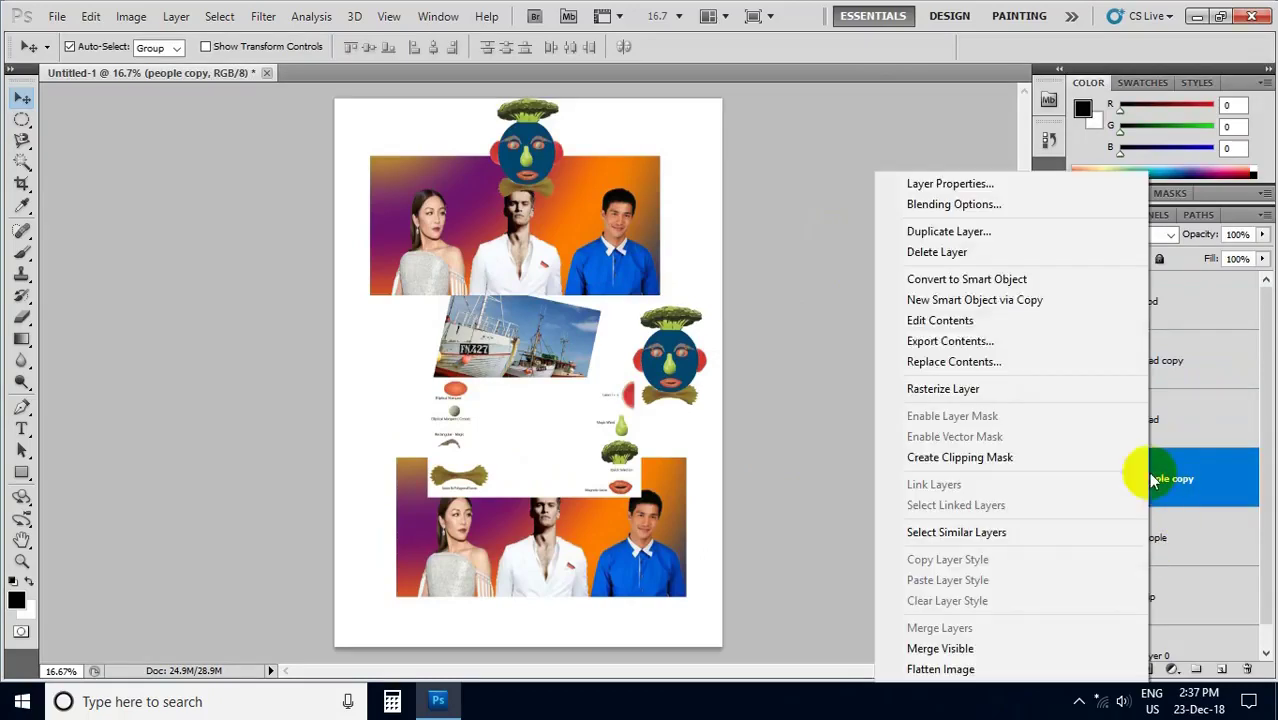
pyautogui.click(930, 258)
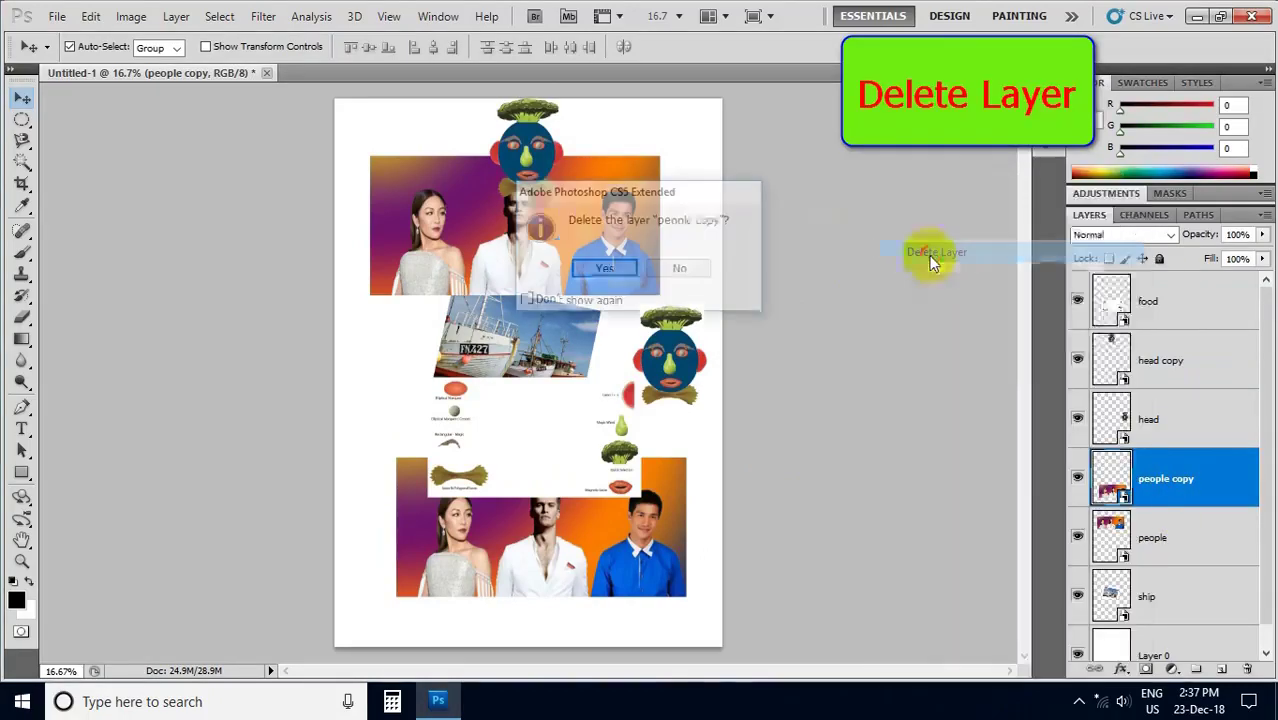
pyautogui.click(611, 271)
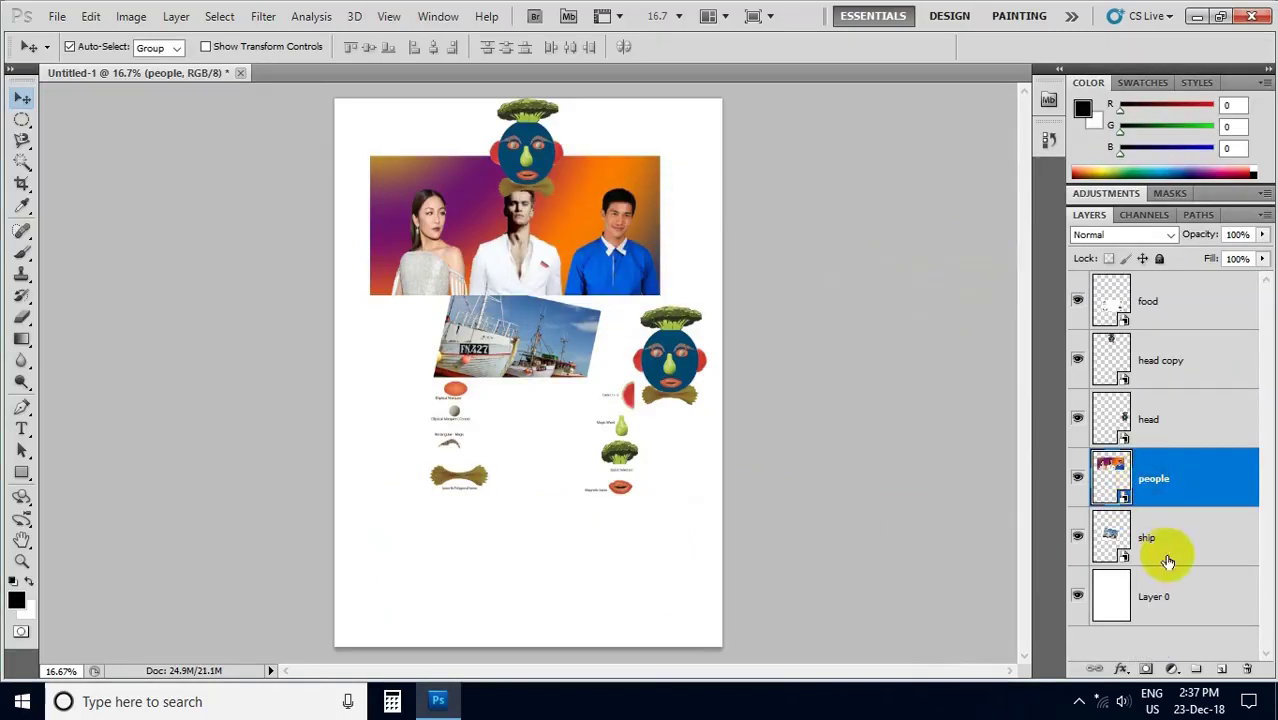
pyautogui.click(1146, 557)
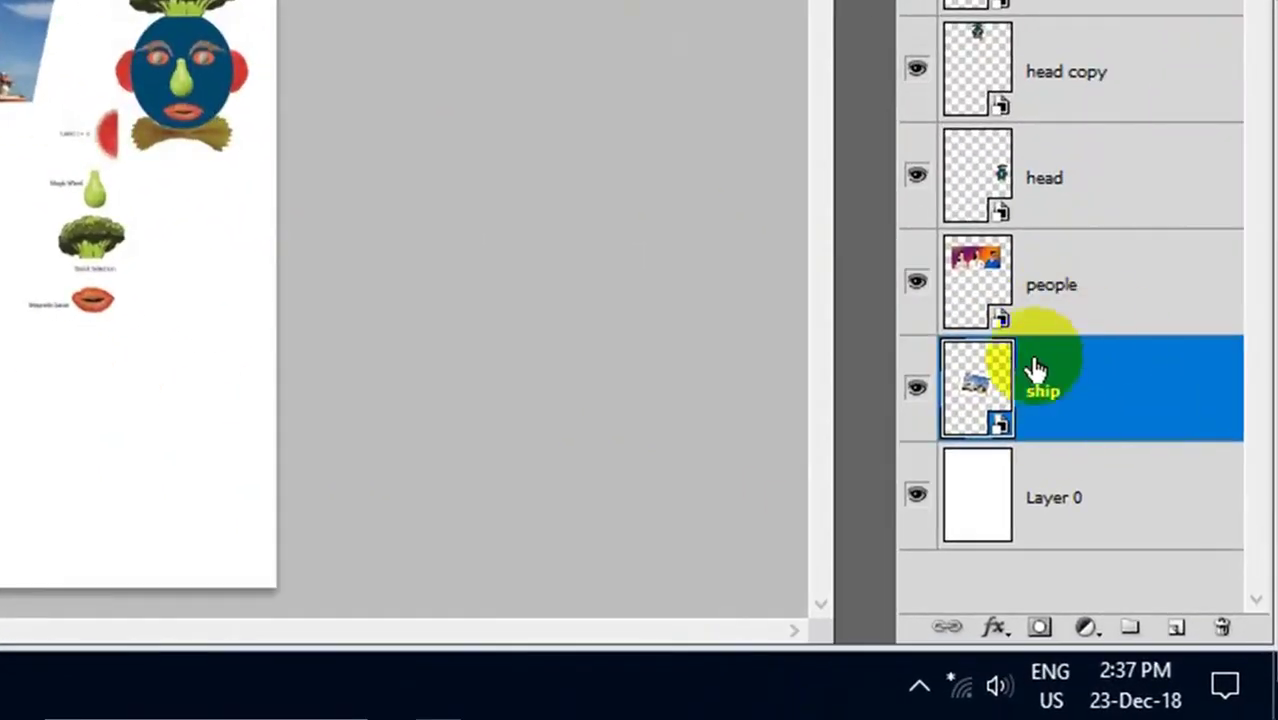
pyautogui.click(1143, 415)
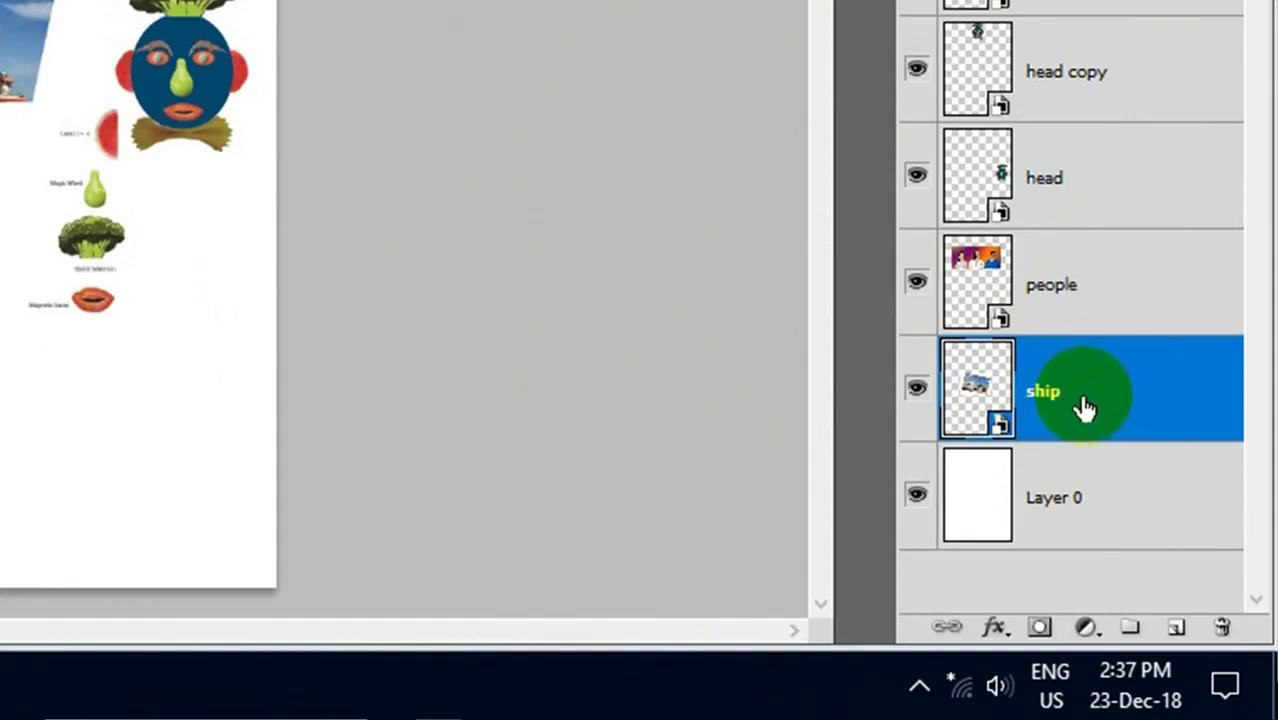
pyautogui.click(1178, 628)
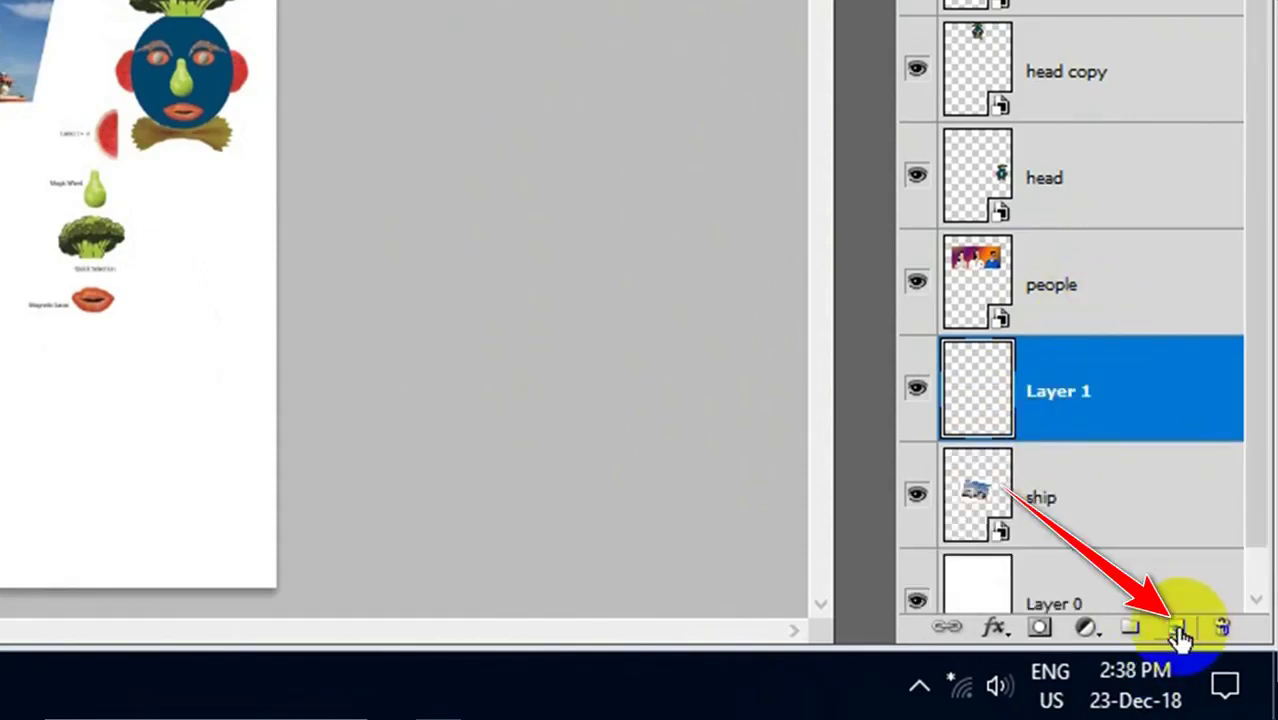
pyautogui.click(1050, 410)
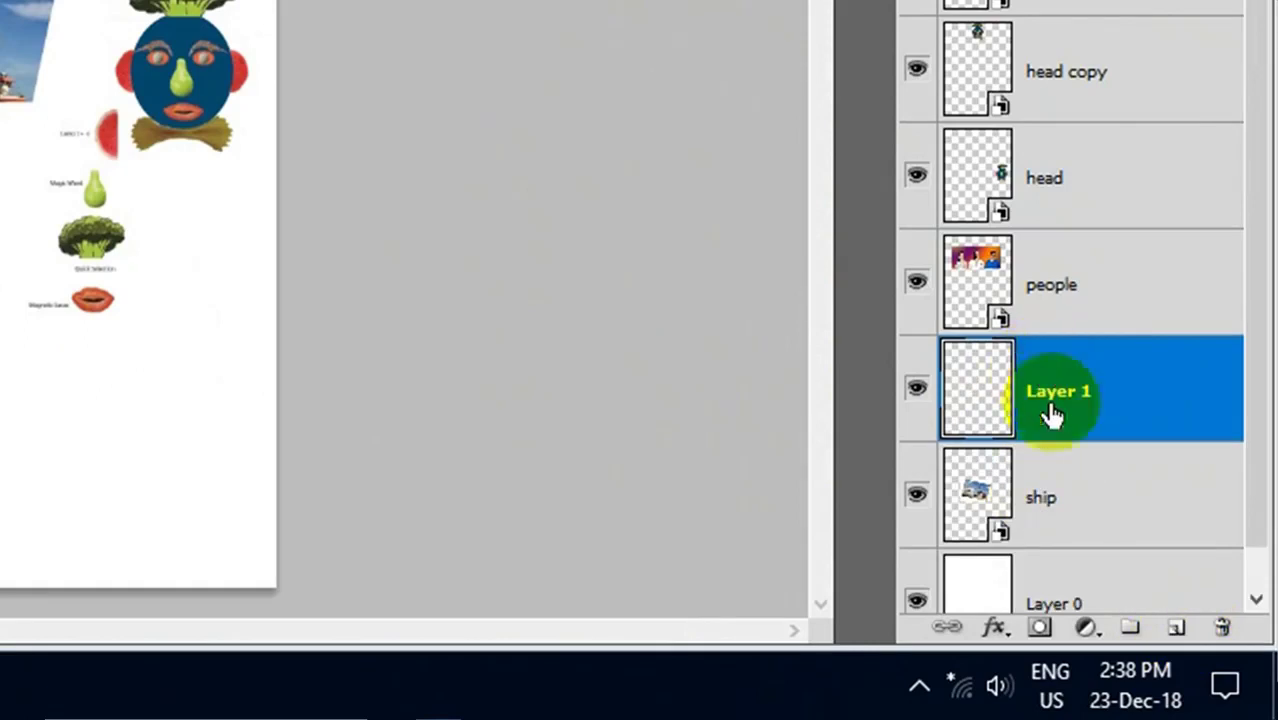
pyautogui.click(1061, 189)
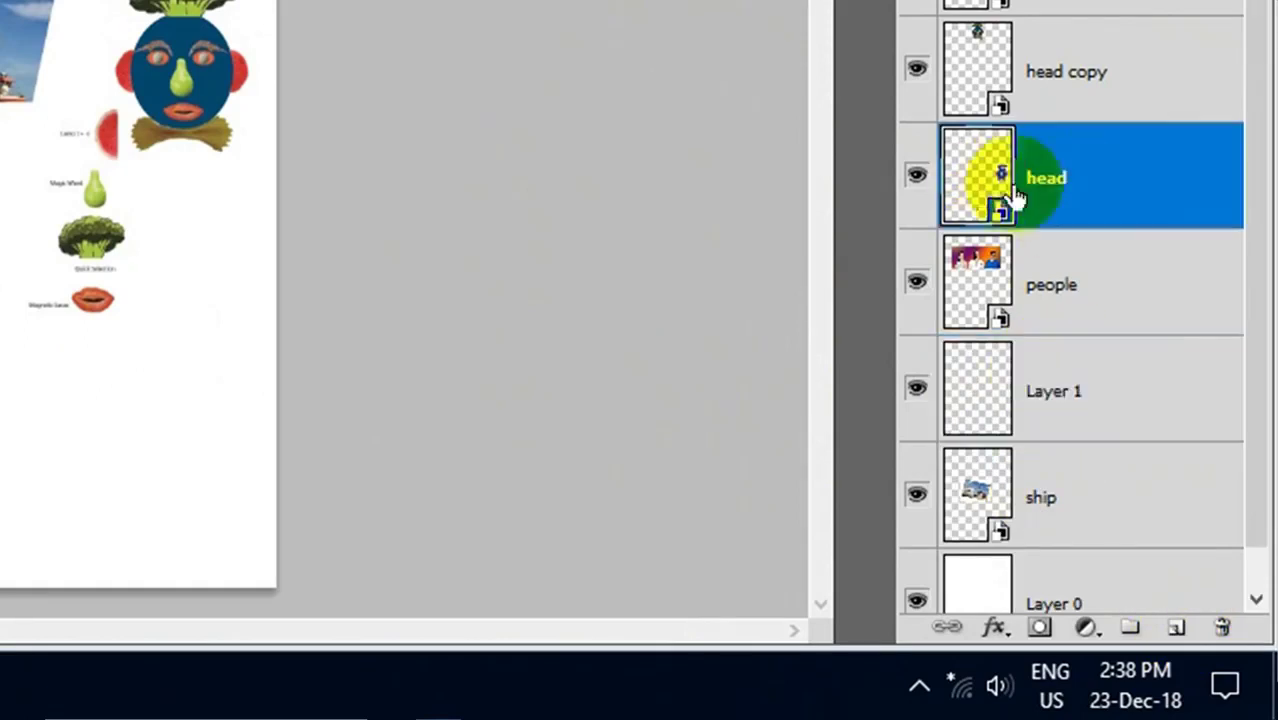
pyautogui.click(1176, 628)
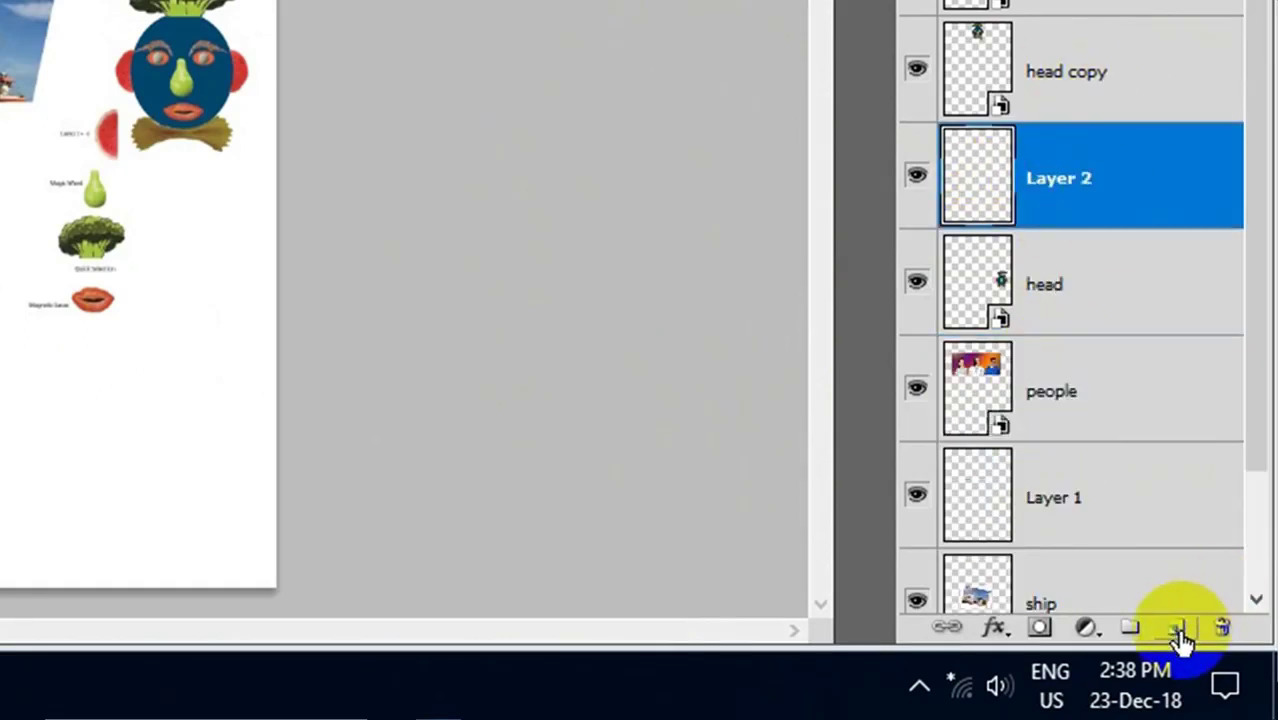
pyautogui.click(1071, 195)
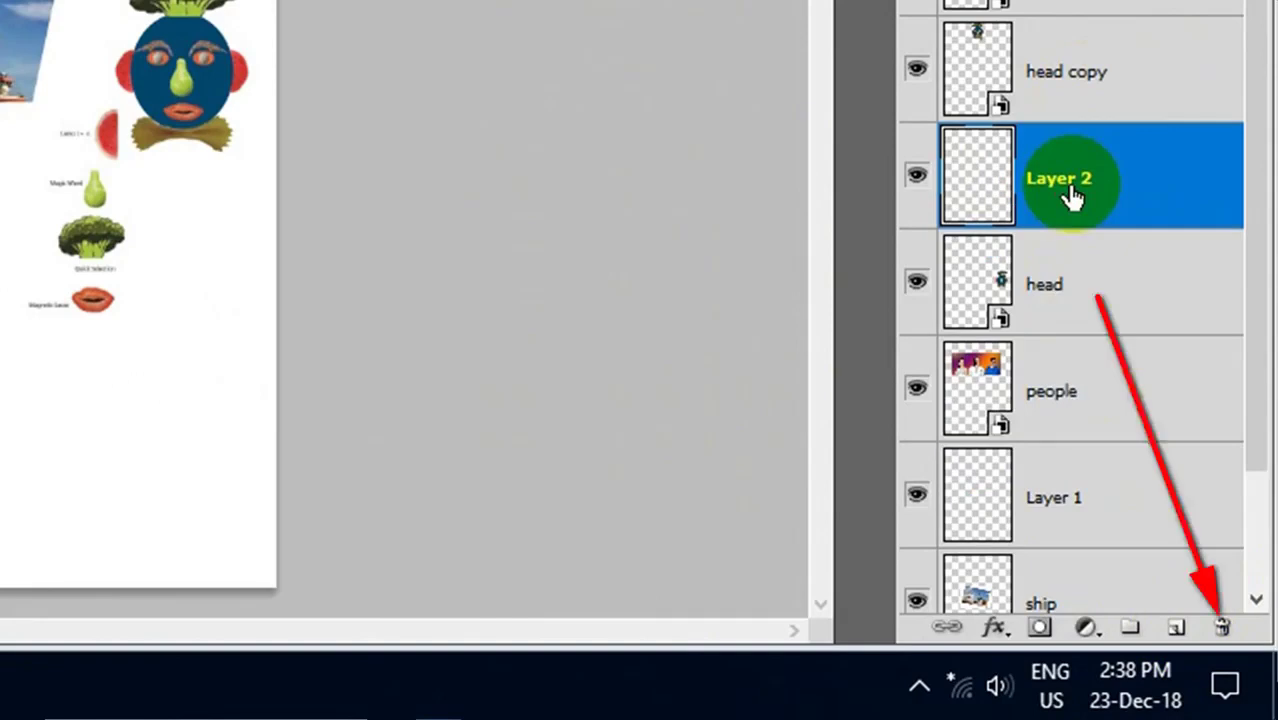
pyautogui.moveTo(1071, 195)
pyautogui.mouseDown()
pyautogui.moveTo(1238, 632)
pyautogui.moveTo(1222, 626)
pyautogui.mouseUp()
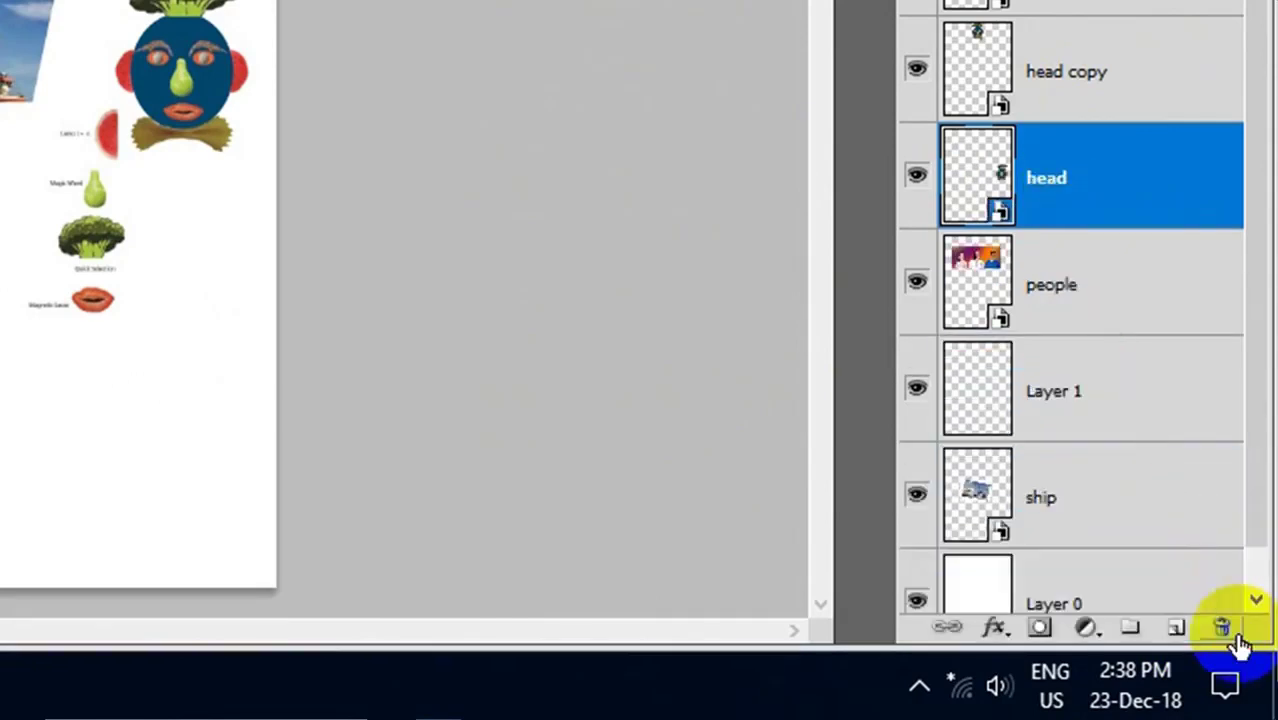
pyautogui.moveTo(1060, 390); pyautogui.dragTo(1222, 626)
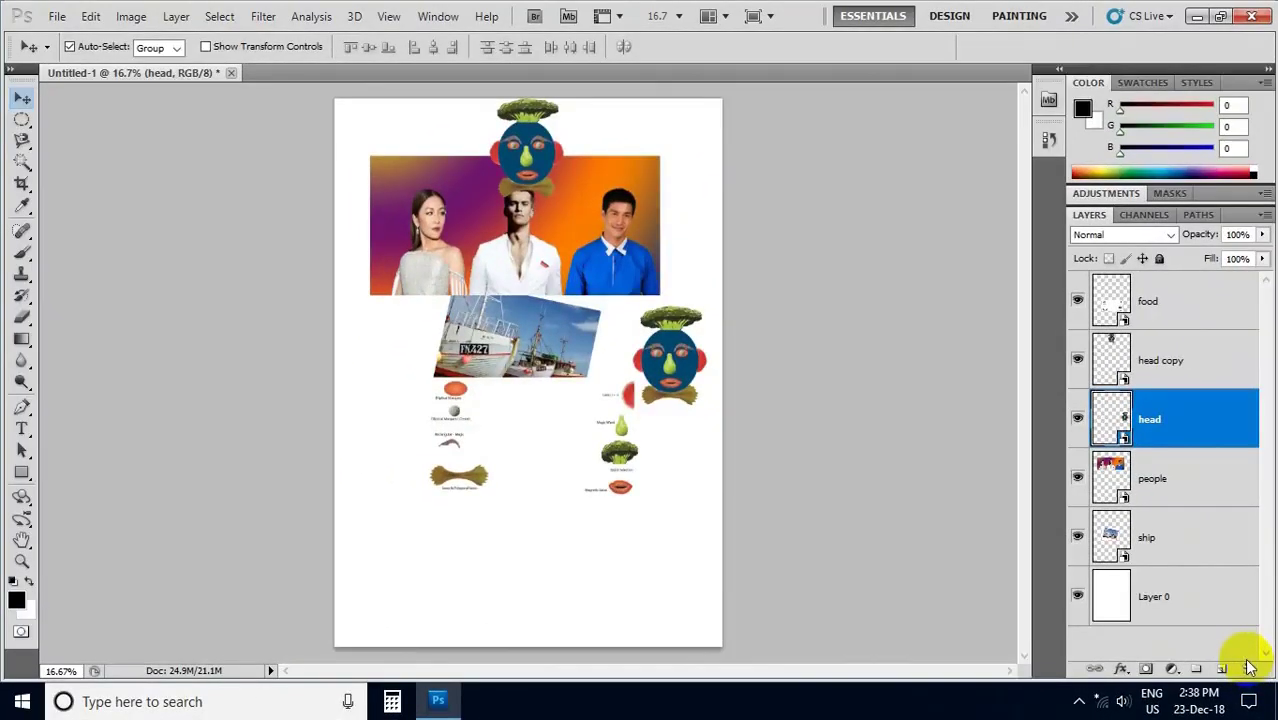
# - Scale the food layer to about 142% lower on the page, then drag the right-hand vegetable face onto the ship
pyautogui.click(1148, 306)
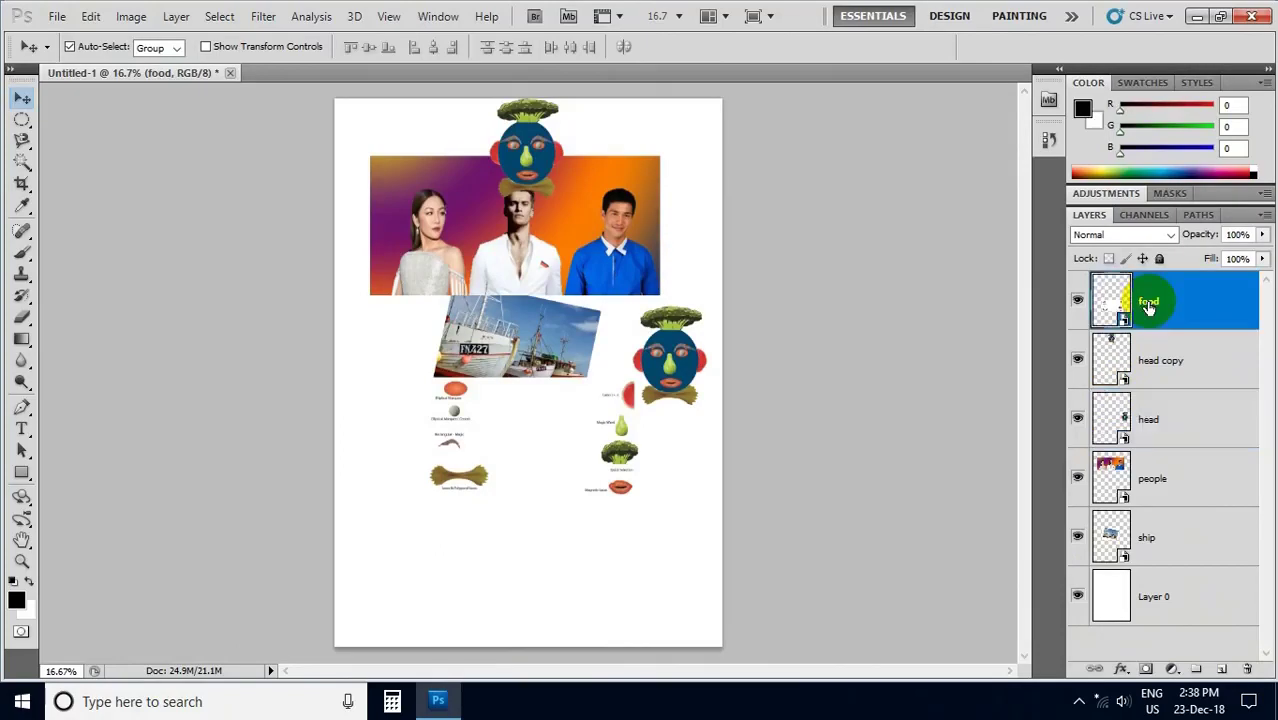
pyautogui.moveTo(604, 456); pyautogui.dragTo(574, 519)
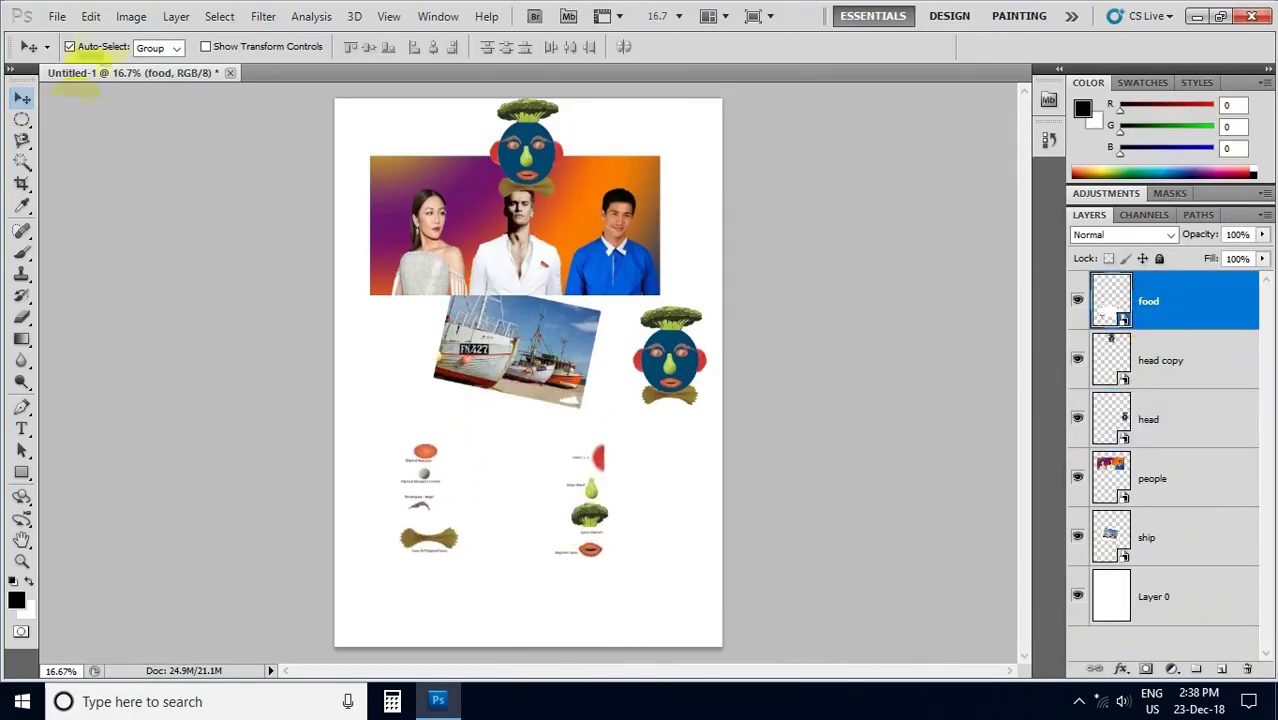
pyautogui.click(93, 19)
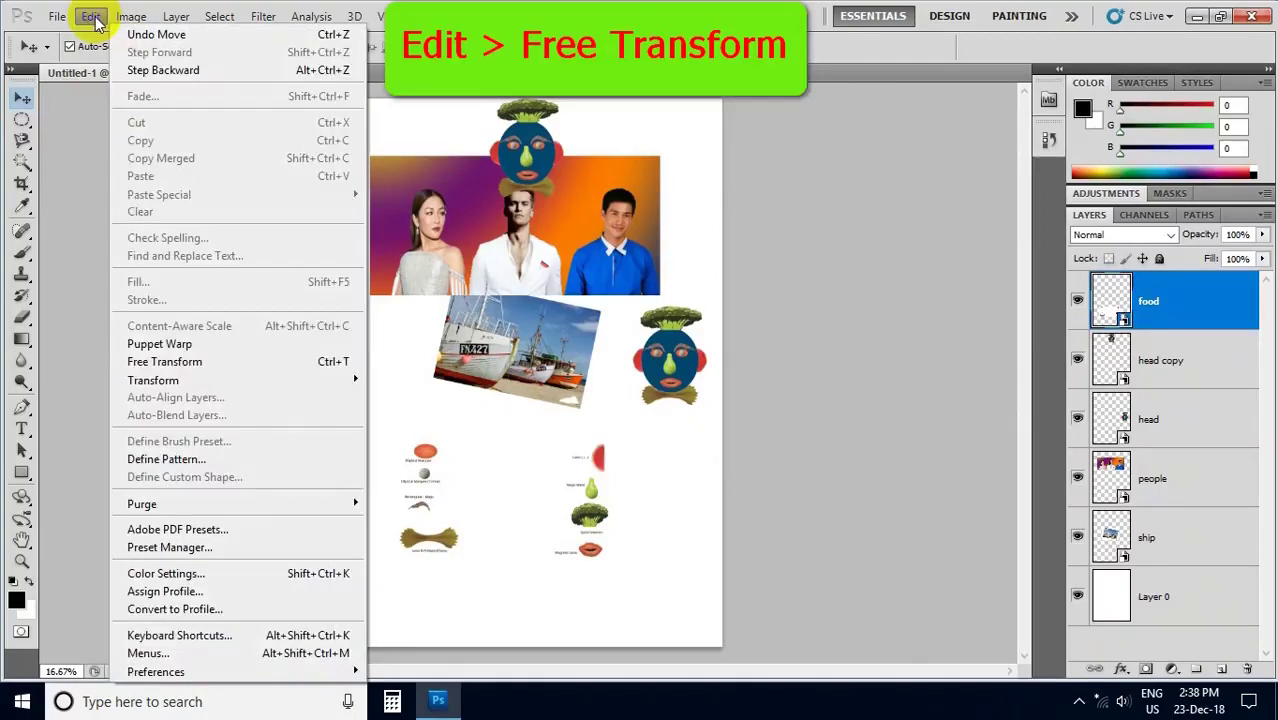
pyautogui.click(165, 360)
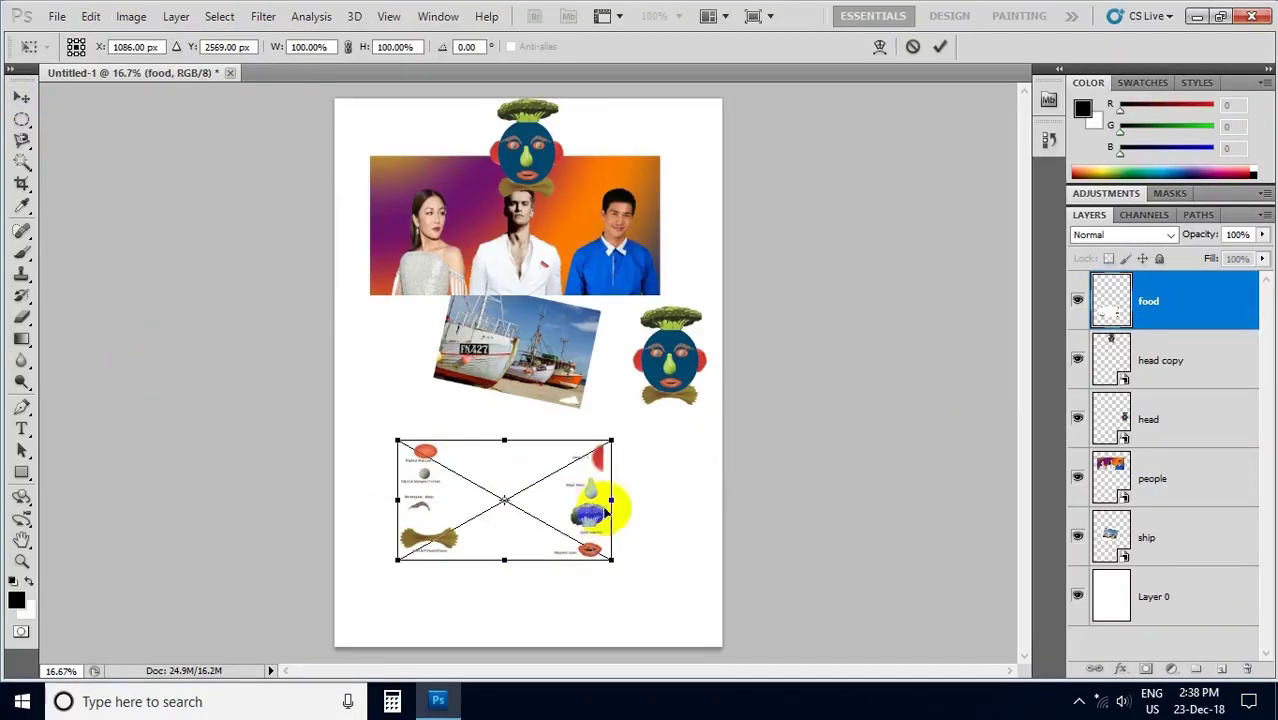
pyautogui.moveTo(612, 438)
pyautogui.mouseDown()
pyautogui.moveTo(687, 410)
pyautogui.moveTo(626, 418)
pyautogui.moveTo(593, 342)
pyautogui.moveTo(631, 455)
pyautogui.moveTo(648, 456)
pyautogui.moveTo(616, 451)
pyautogui.moveTo(702, 391)
pyautogui.mouseUp()
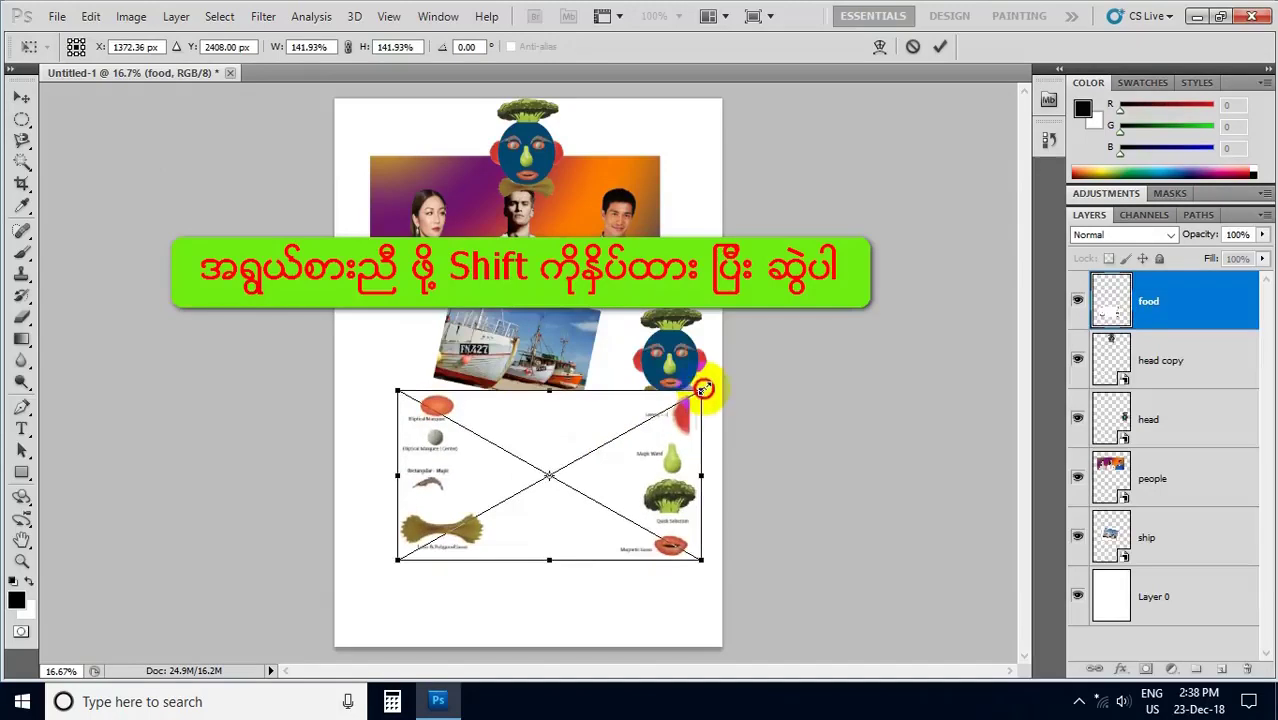
pyautogui.moveTo(584, 465)
pyautogui.mouseDown()
pyautogui.moveTo(563, 521)
pyautogui.moveTo(572, 537)
pyautogui.mouseUp()
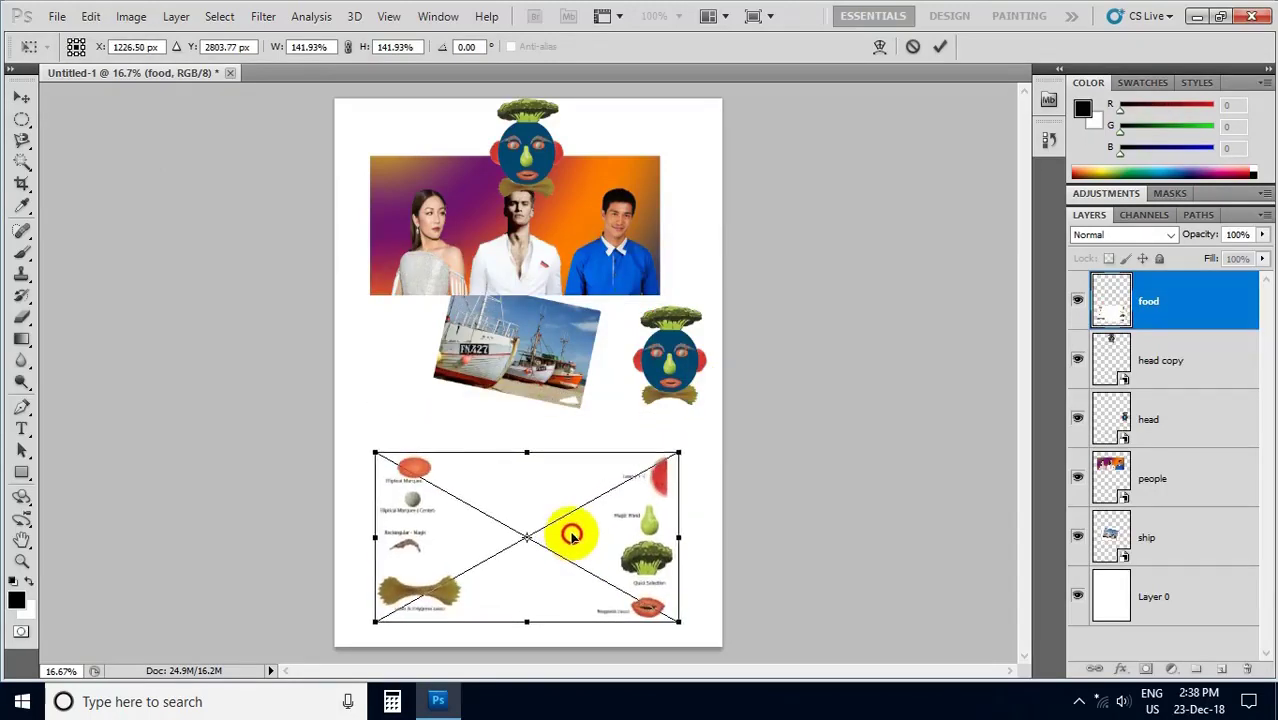
pyautogui.press('Return')
pyautogui.moveTo(667, 372)
pyautogui.mouseDown()
pyautogui.moveTo(522, 412)
pyautogui.moveTo(618, 402)
pyautogui.mouseUp()
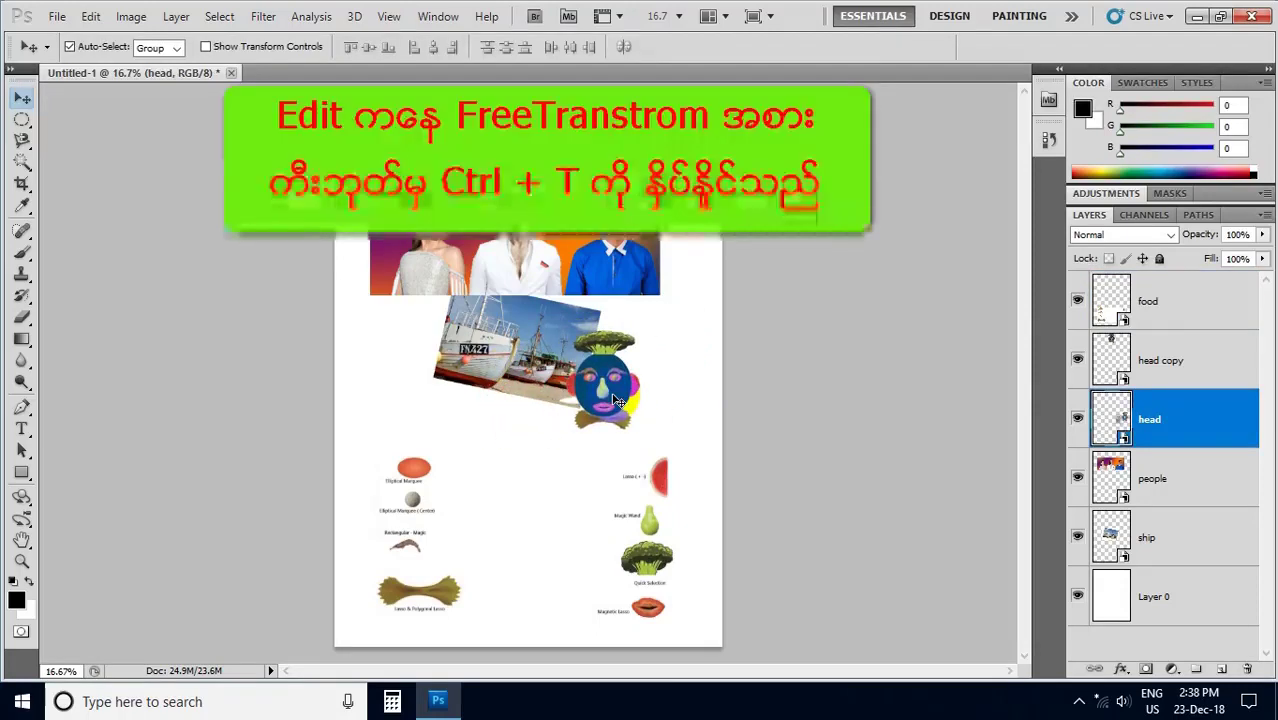
# - With Ctrl+T, scale up the vegetable face on the ship and rotate it onto its side
pyautogui.hotkey('ctrl', 't')
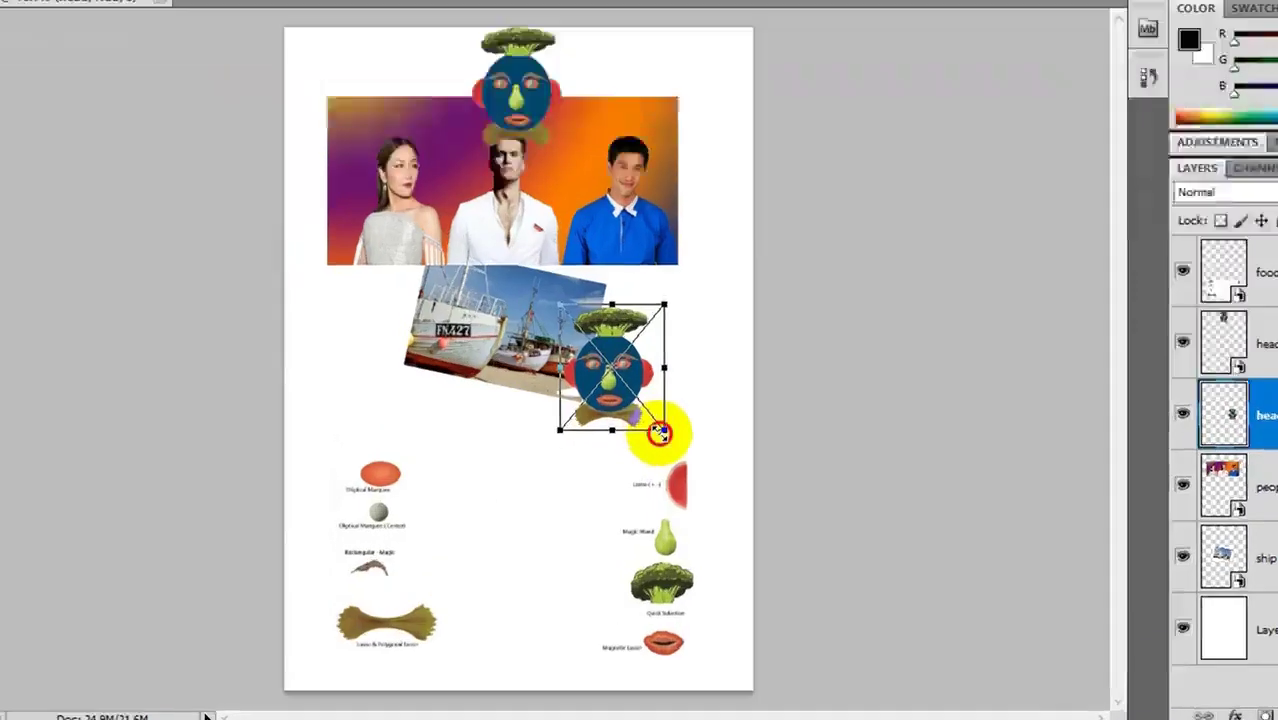
pyautogui.moveTo(647, 432); pyautogui.dragTo(688, 478)
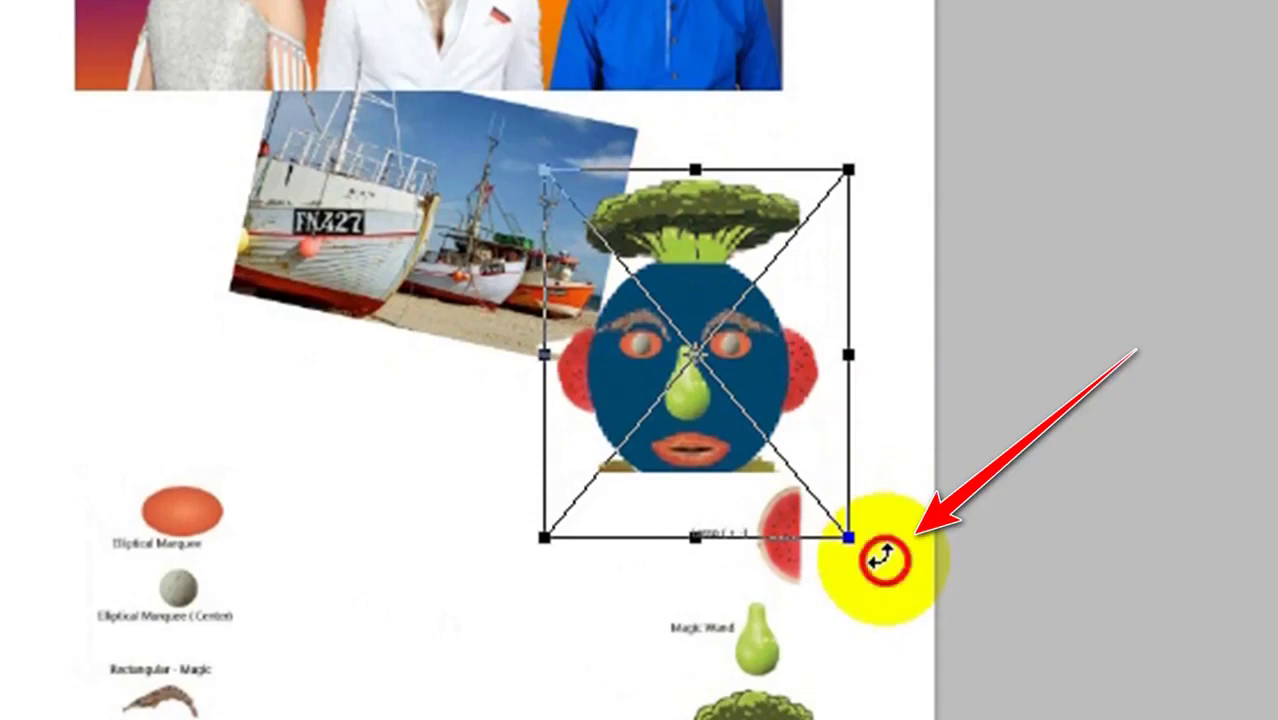
pyautogui.moveTo(882, 560); pyautogui.dragTo(562, 613)
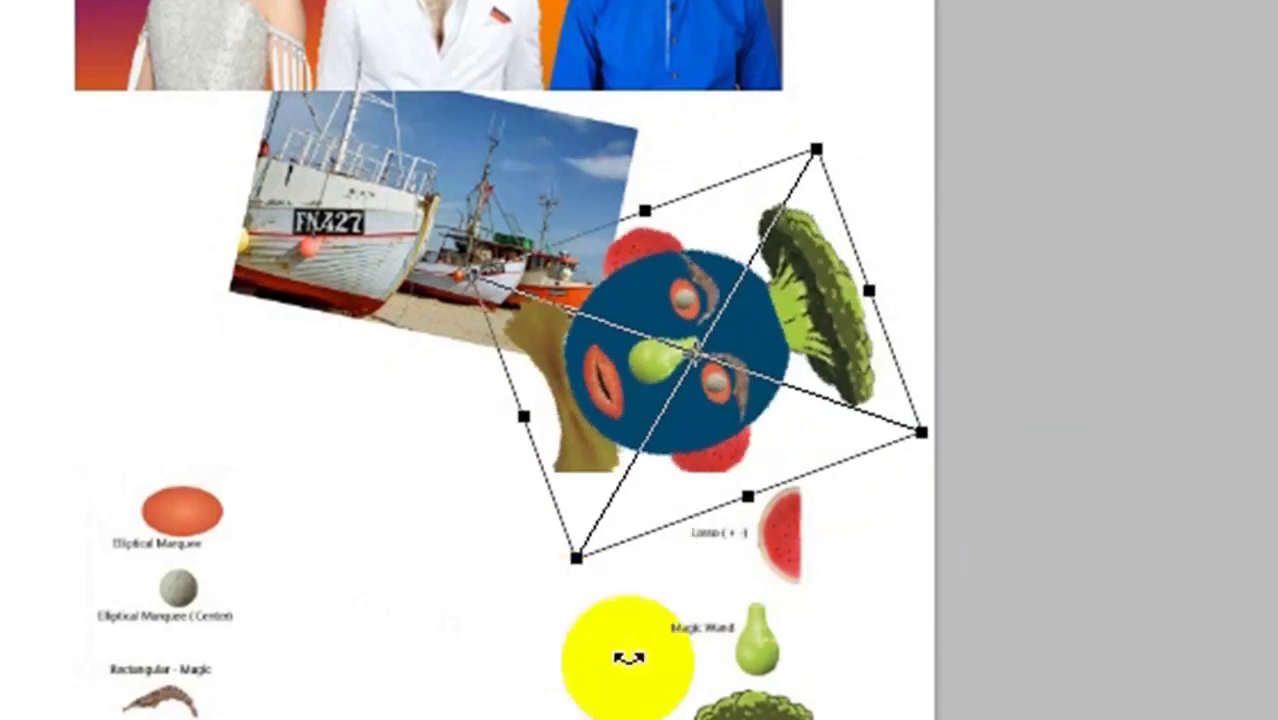
pyautogui.press('Return')
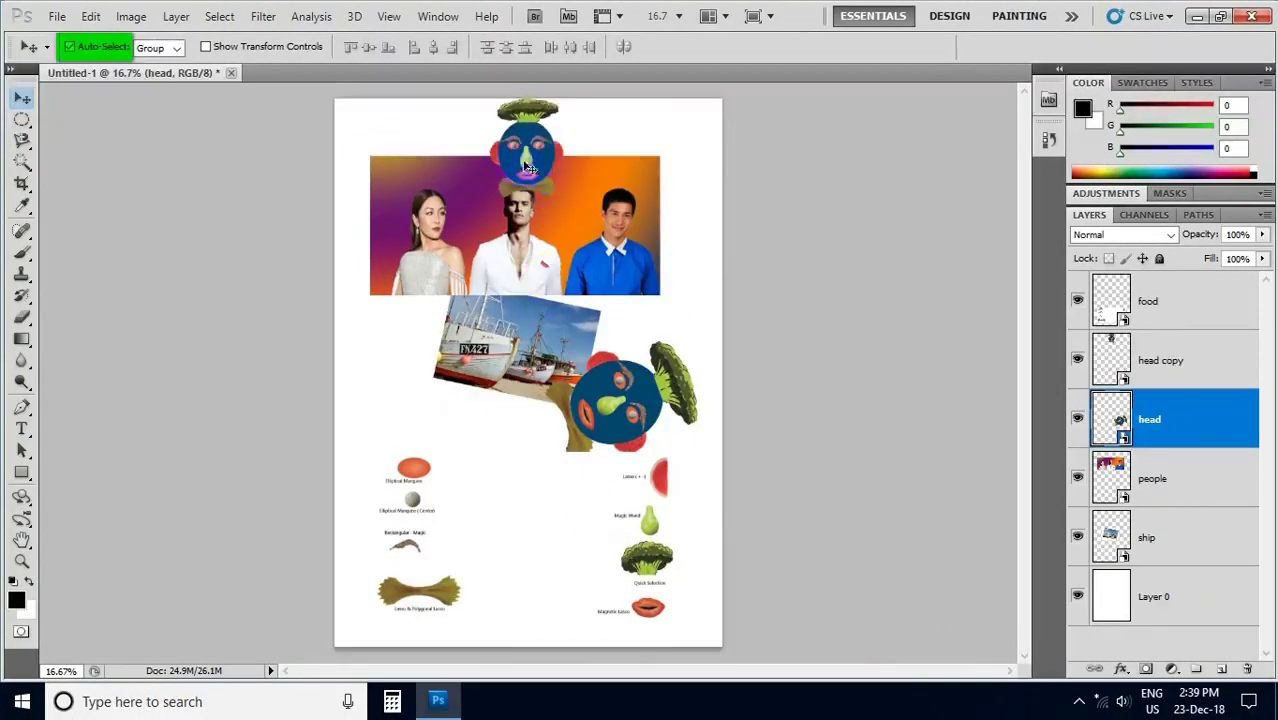
# - Shift the top vegetable face and people photo, and move the small head-copy face up and left
pyautogui.moveTo(528, 167)
pyautogui.mouseDown()
pyautogui.moveTo(487, 175)
pyautogui.moveTo(542, 178)
pyautogui.moveTo(520, 174)
pyautogui.mouseUp()
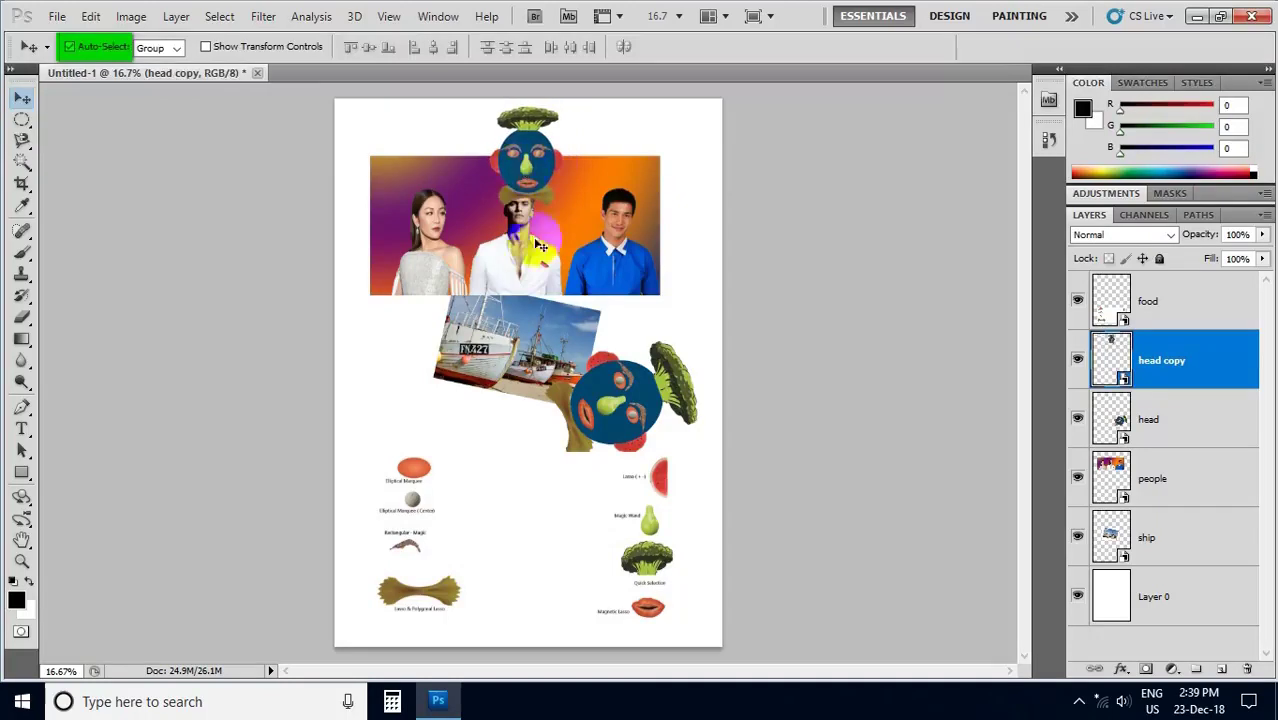
pyautogui.moveTo(578, 266); pyautogui.dragTo(590, 318)
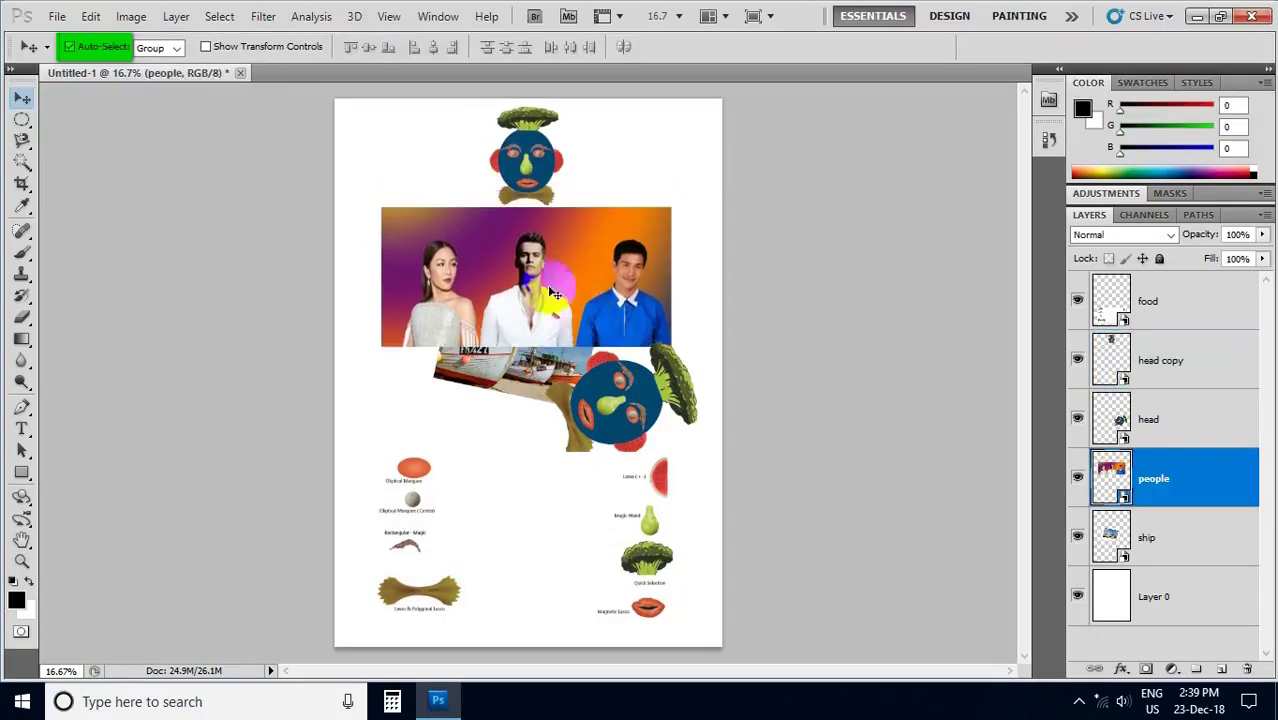
pyautogui.click(1149, 368)
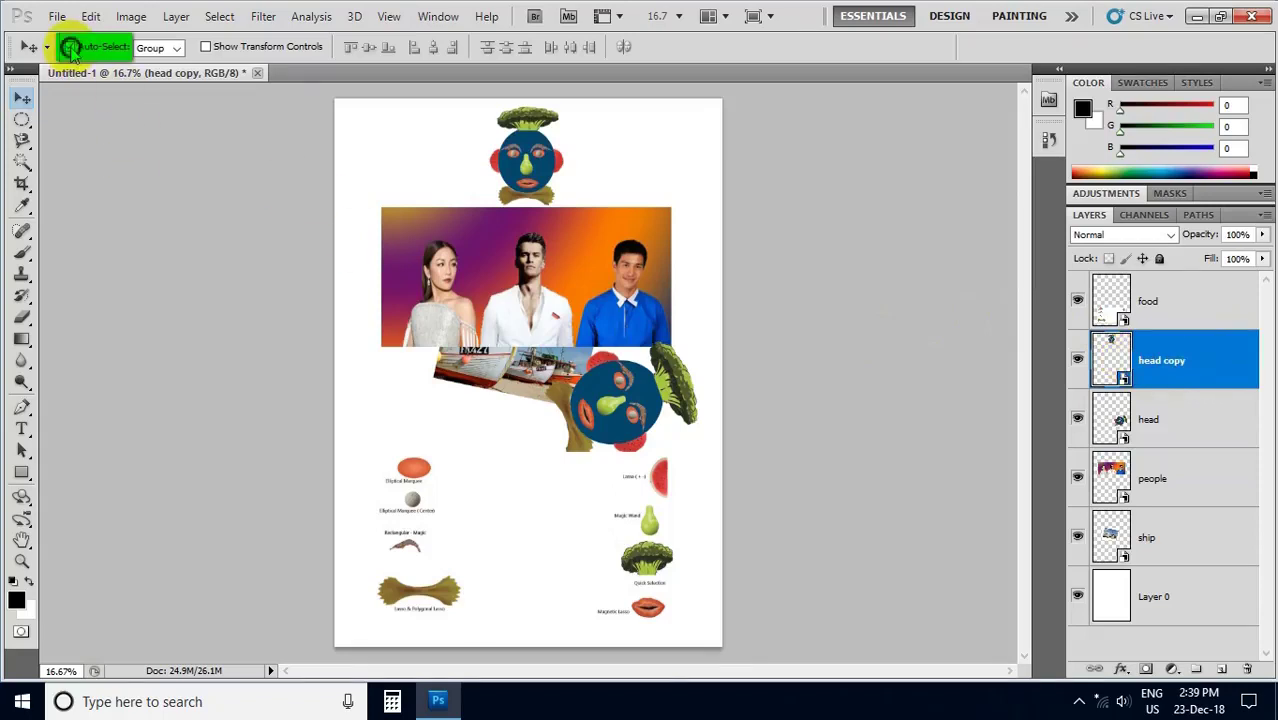
pyautogui.moveTo(508, 508)
pyautogui.mouseDown()
pyautogui.moveTo(478, 458)
pyautogui.moveTo(430, 565)
pyautogui.moveTo(412, 562)
pyautogui.mouseUp()
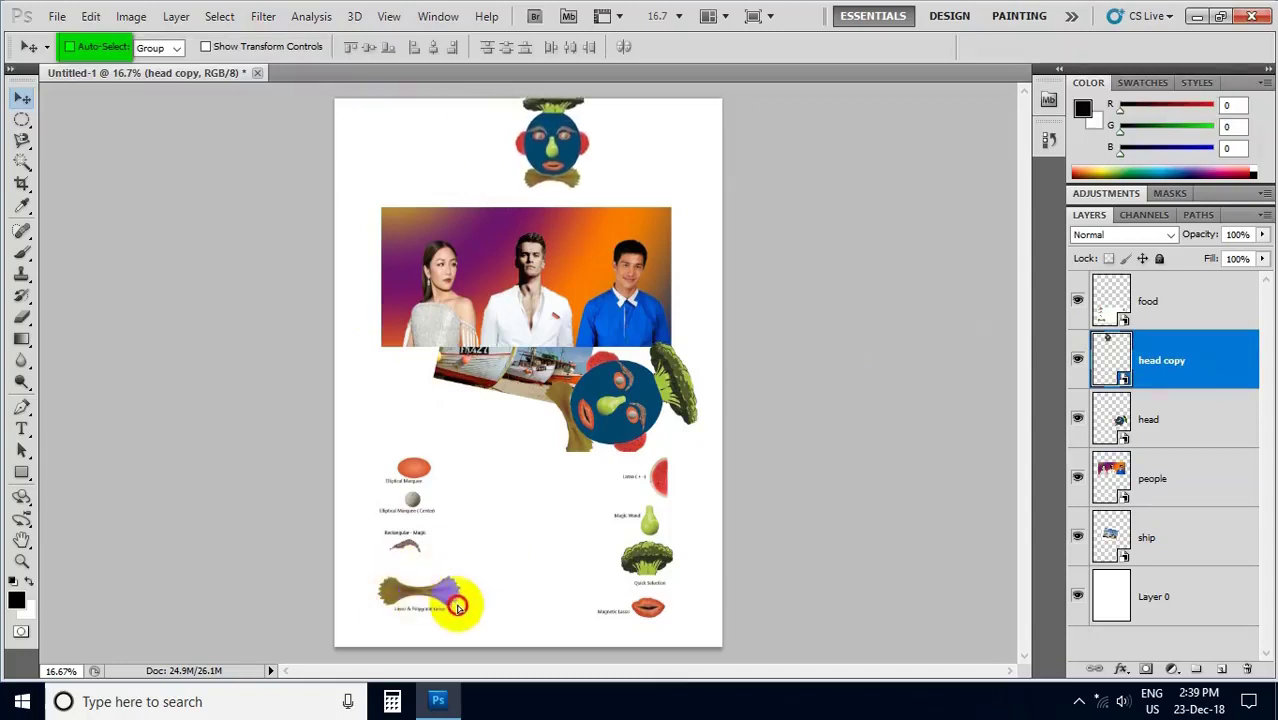
pyautogui.click(70, 47)
# - Move the people photo to the page top, the ship left, and the small face between them
pyautogui.moveTo(534, 167); pyautogui.dragTo(497, 187)
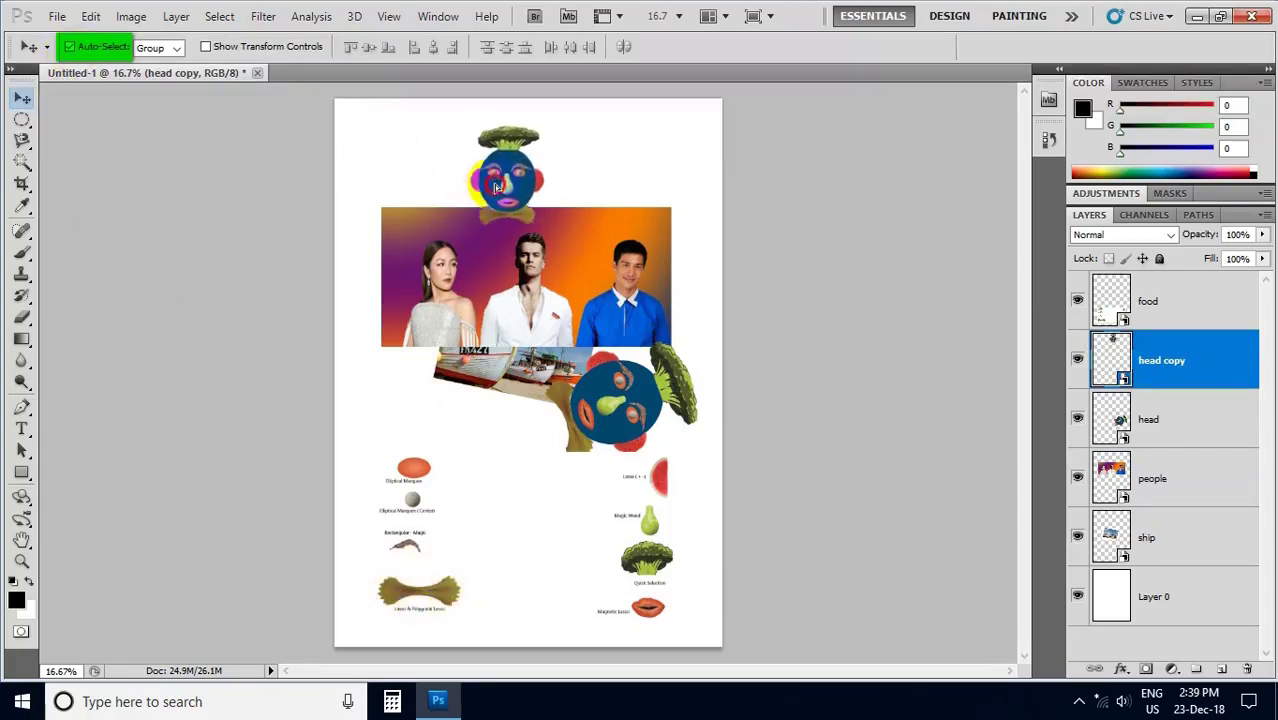
pyautogui.moveTo(469, 278); pyautogui.dragTo(476, 292)
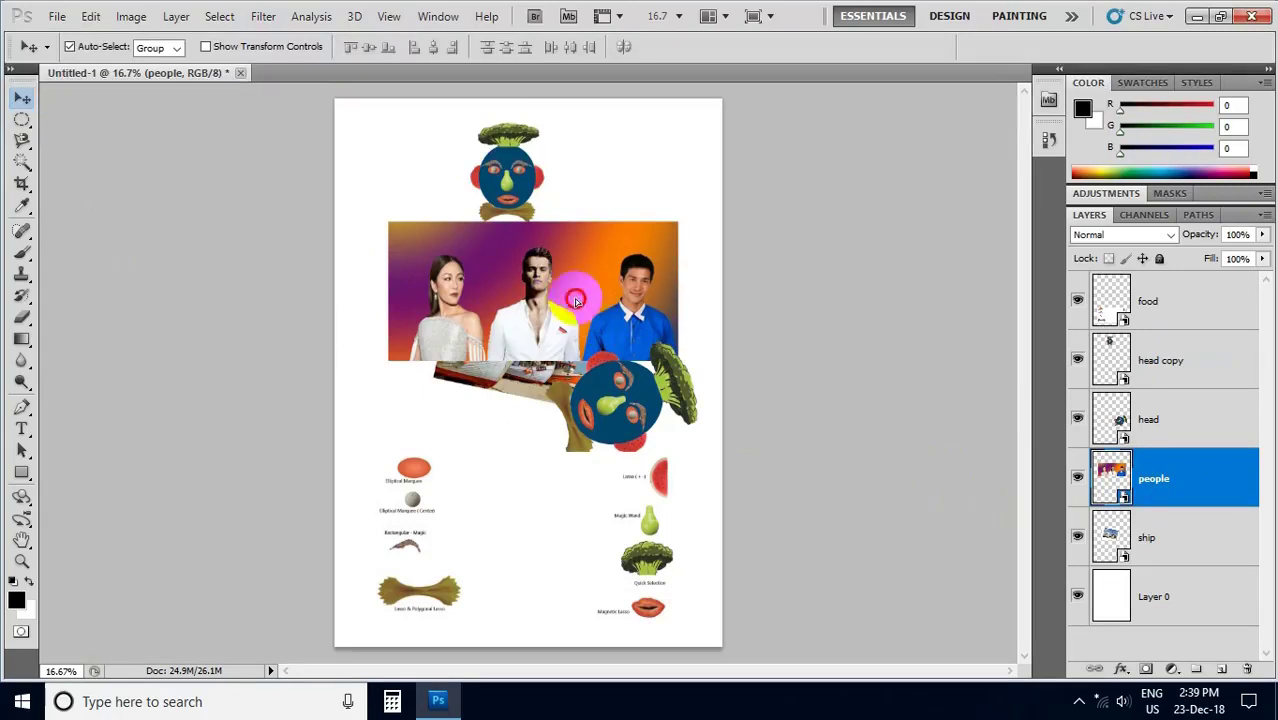
pyautogui.moveTo(576, 301); pyautogui.dragTo(576, 232)
pyautogui.moveTo(538, 325); pyautogui.dragTo(478, 367)
pyautogui.moveTo(546, 248)
pyautogui.mouseDown()
pyautogui.moveTo(563, 388)
pyautogui.moveTo(604, 387)
pyautogui.mouseUp()
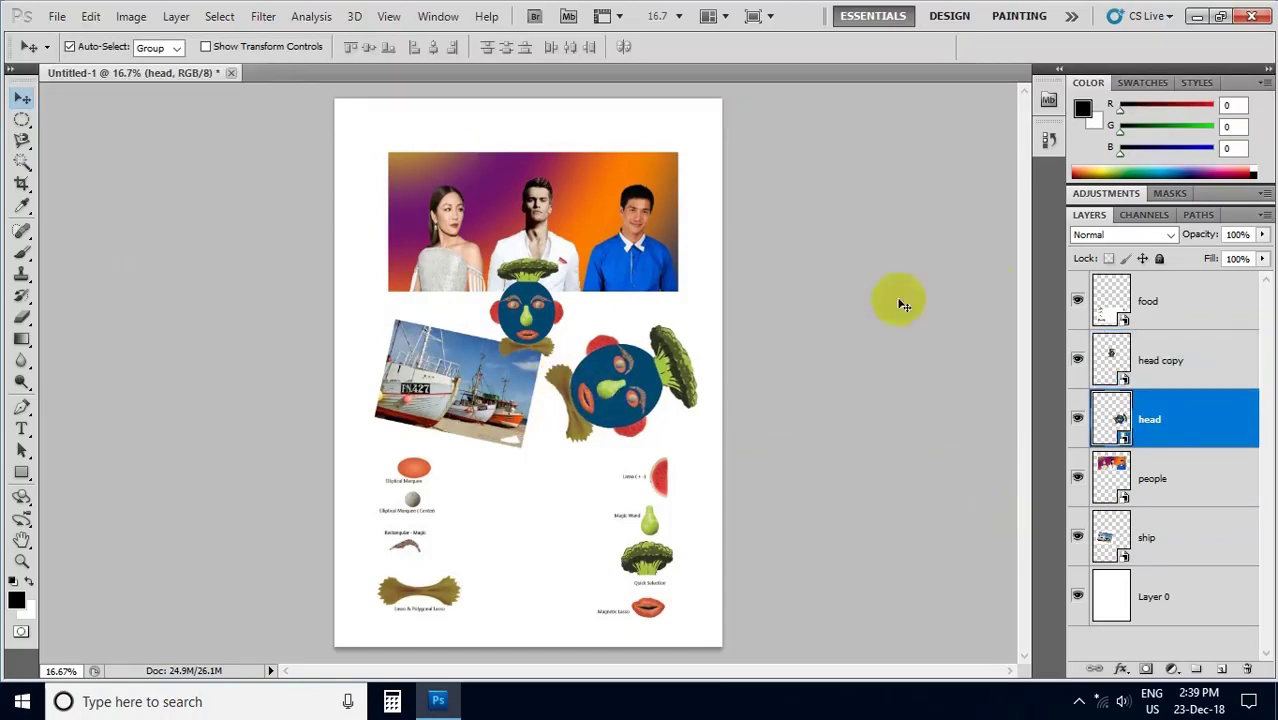
# - Set the head layer to 60% opacity and move the small face onto the people photo
pyautogui.click(1155, 425)
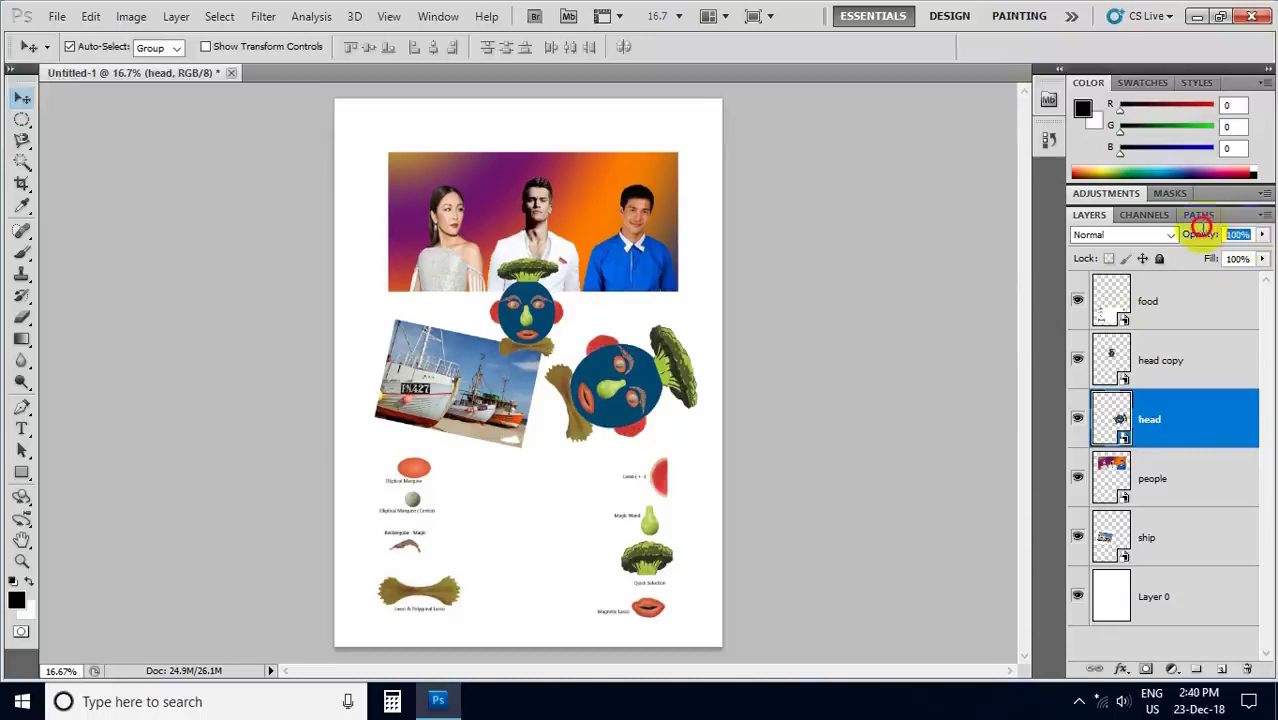
pyautogui.write('5')
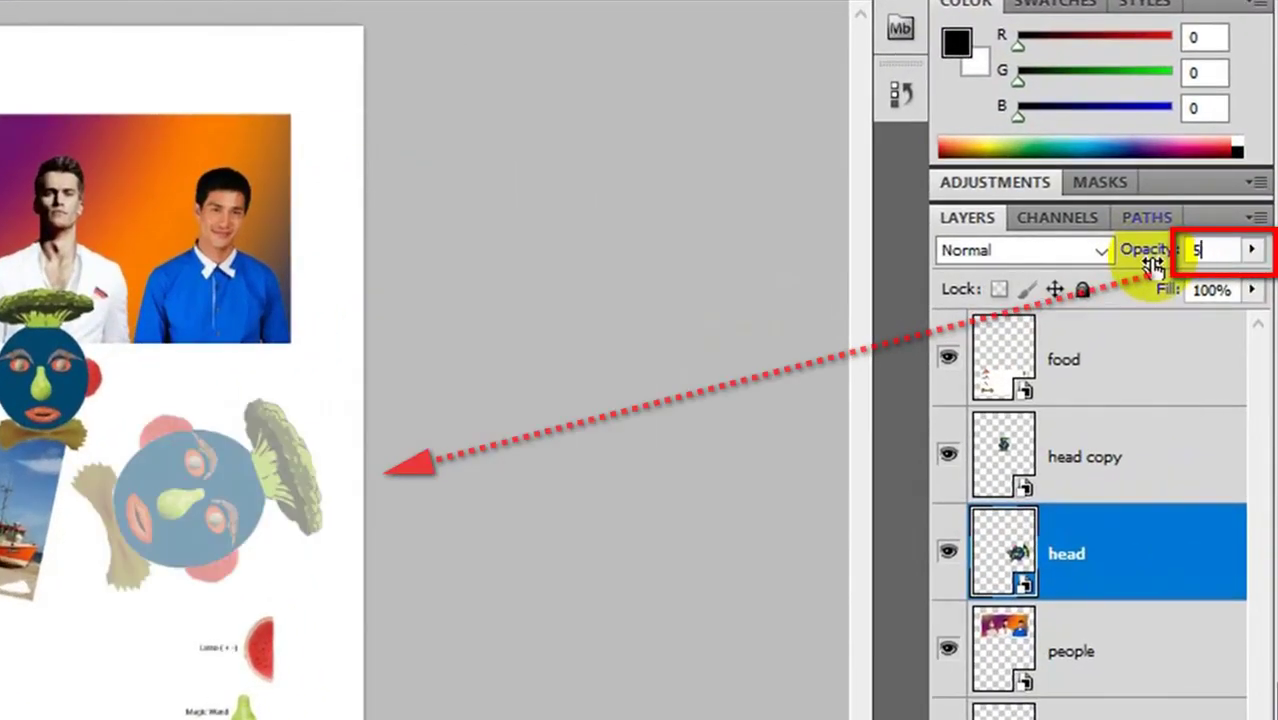
pyautogui.write('060')
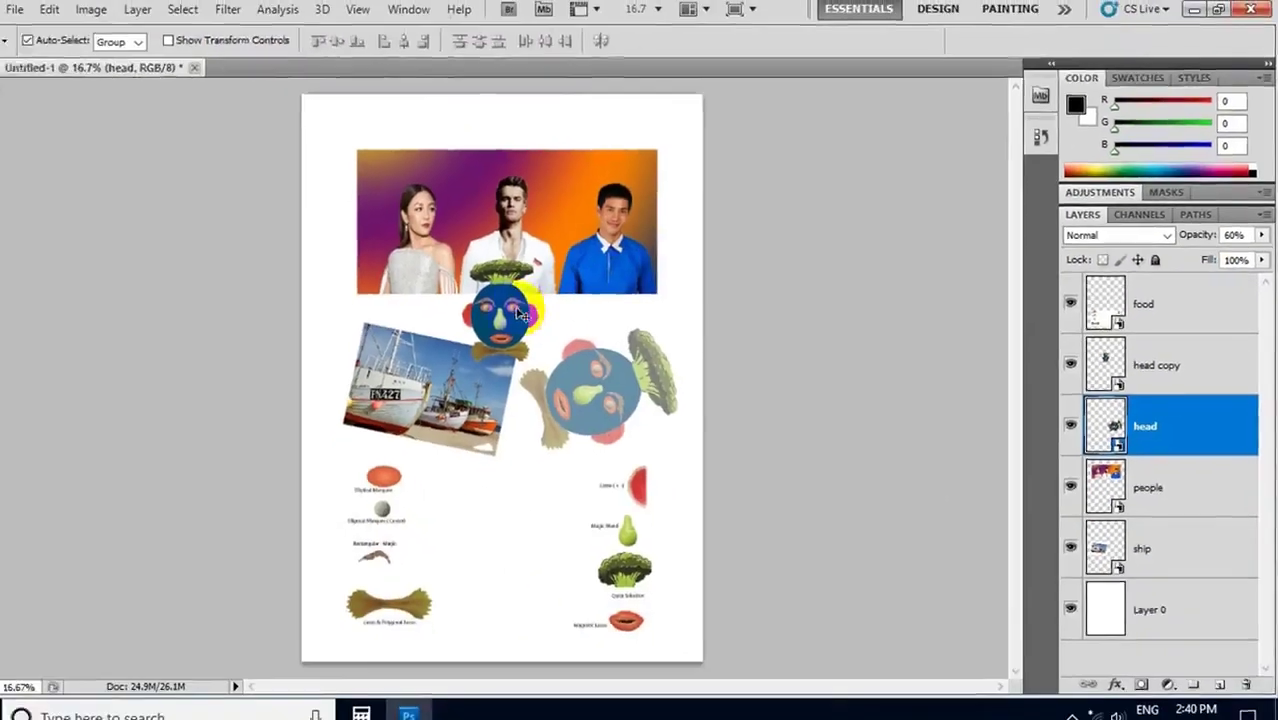
pyautogui.moveTo(521, 316)
pyautogui.mouseDown()
pyautogui.moveTo(558, 195)
pyautogui.moveTo(593, 191)
pyautogui.mouseUp()
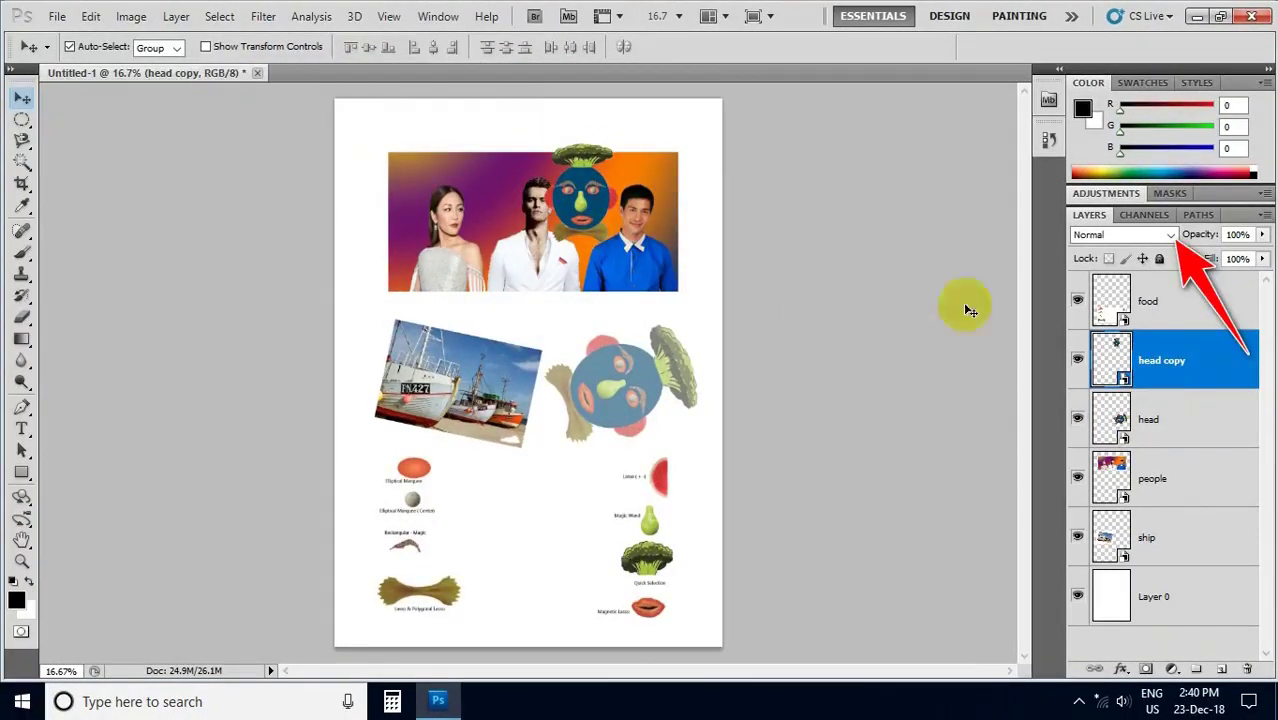
pyautogui.click(1170, 236)
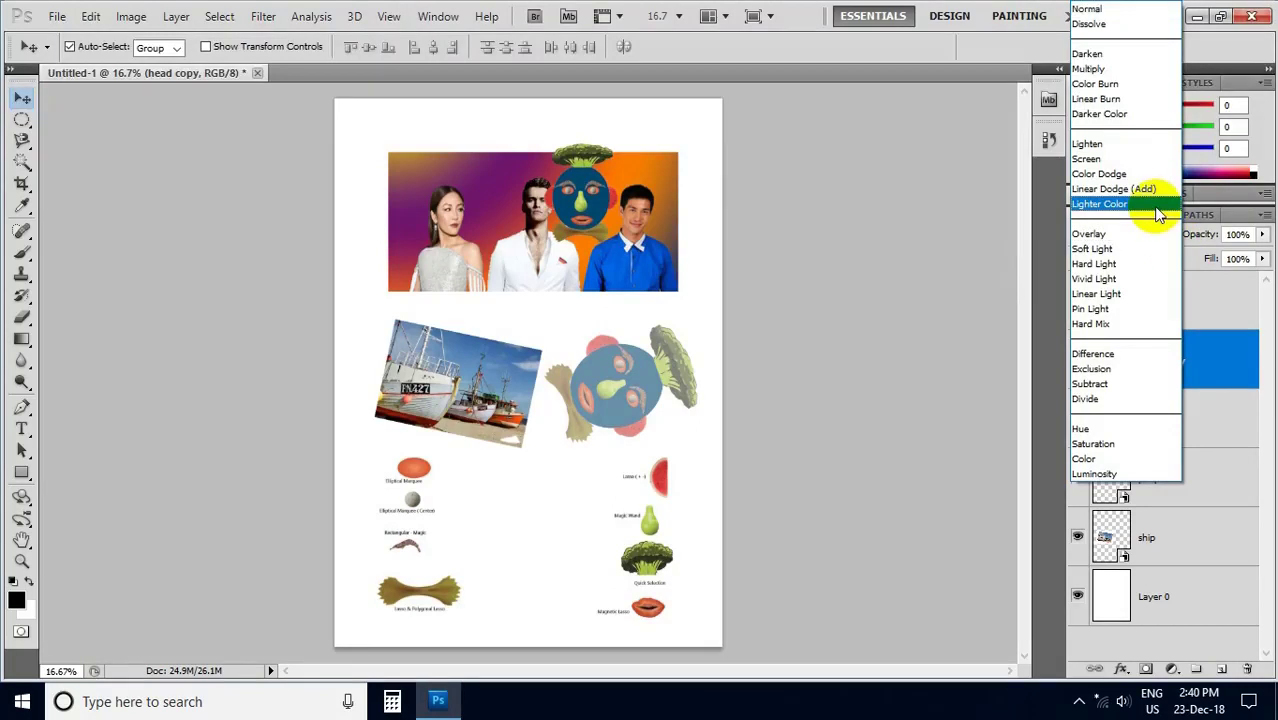
# - Blend the head copy as Overlay over the people photo and set the people layer to Luminosity
pyautogui.click(1092, 236)
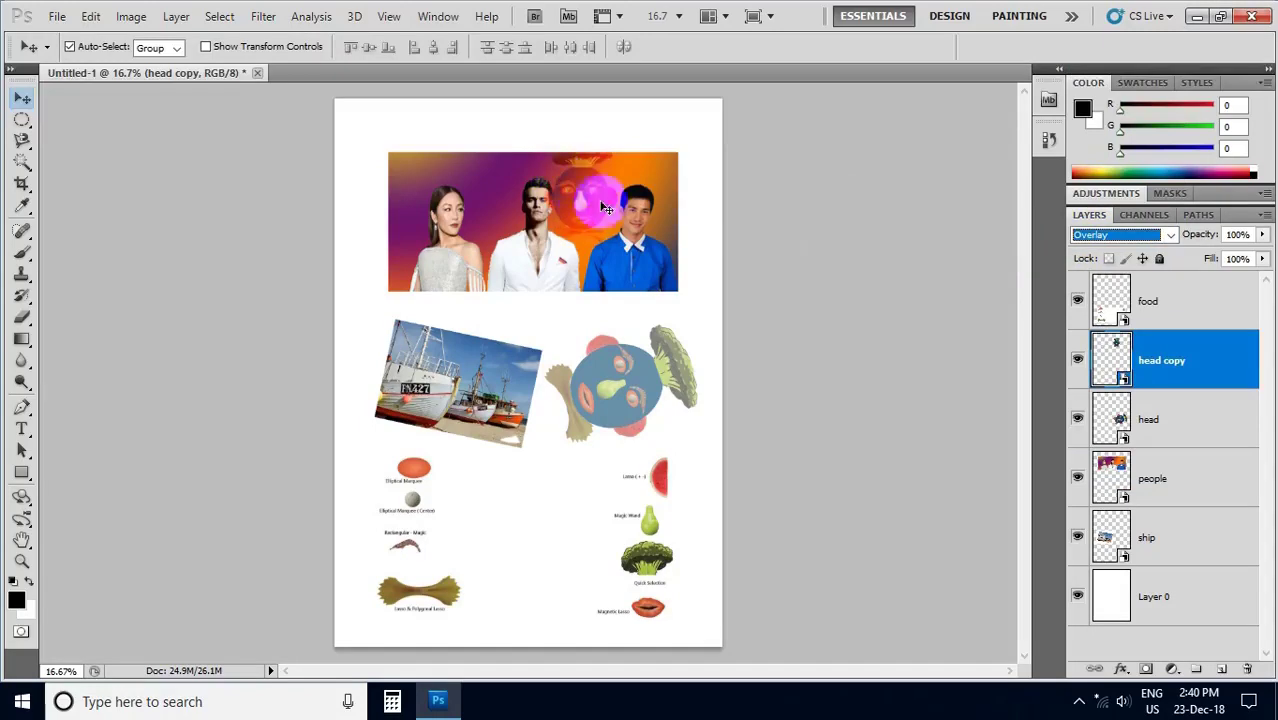
pyautogui.moveTo(605, 208)
pyautogui.mouseDown()
pyautogui.moveTo(620, 200)
pyautogui.moveTo(668, 278)
pyautogui.mouseUp()
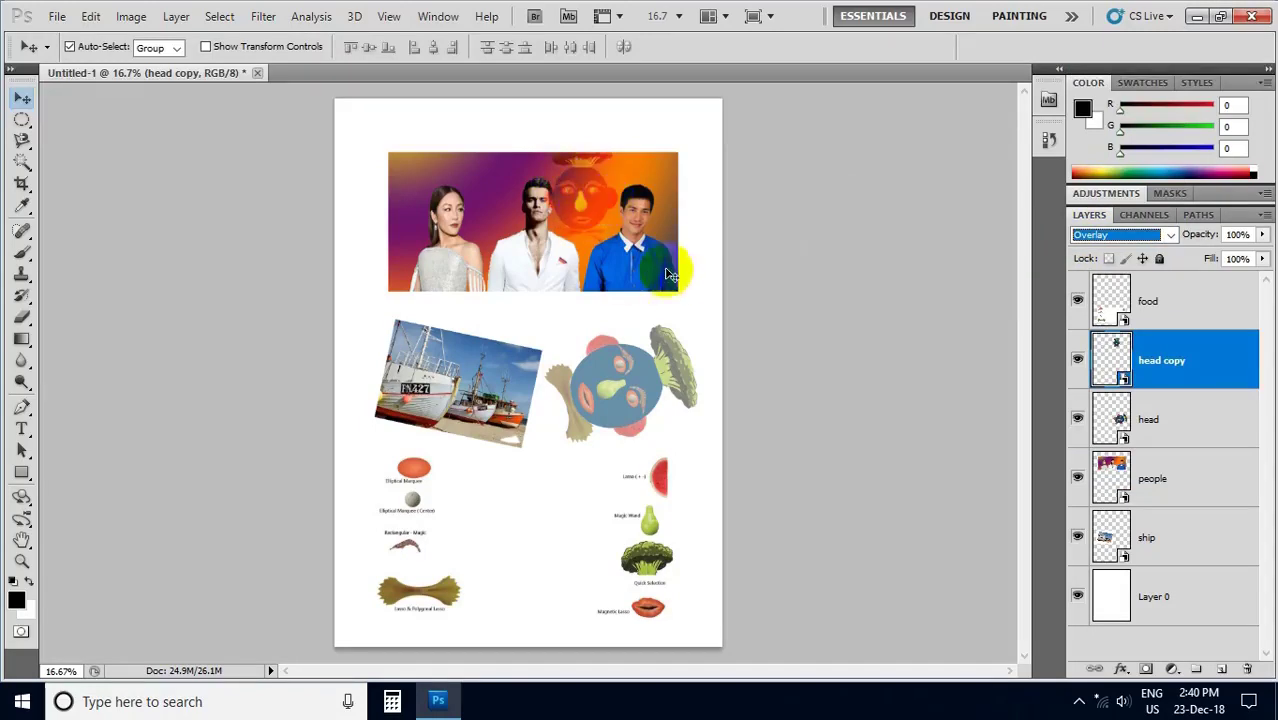
pyautogui.click(668, 280)
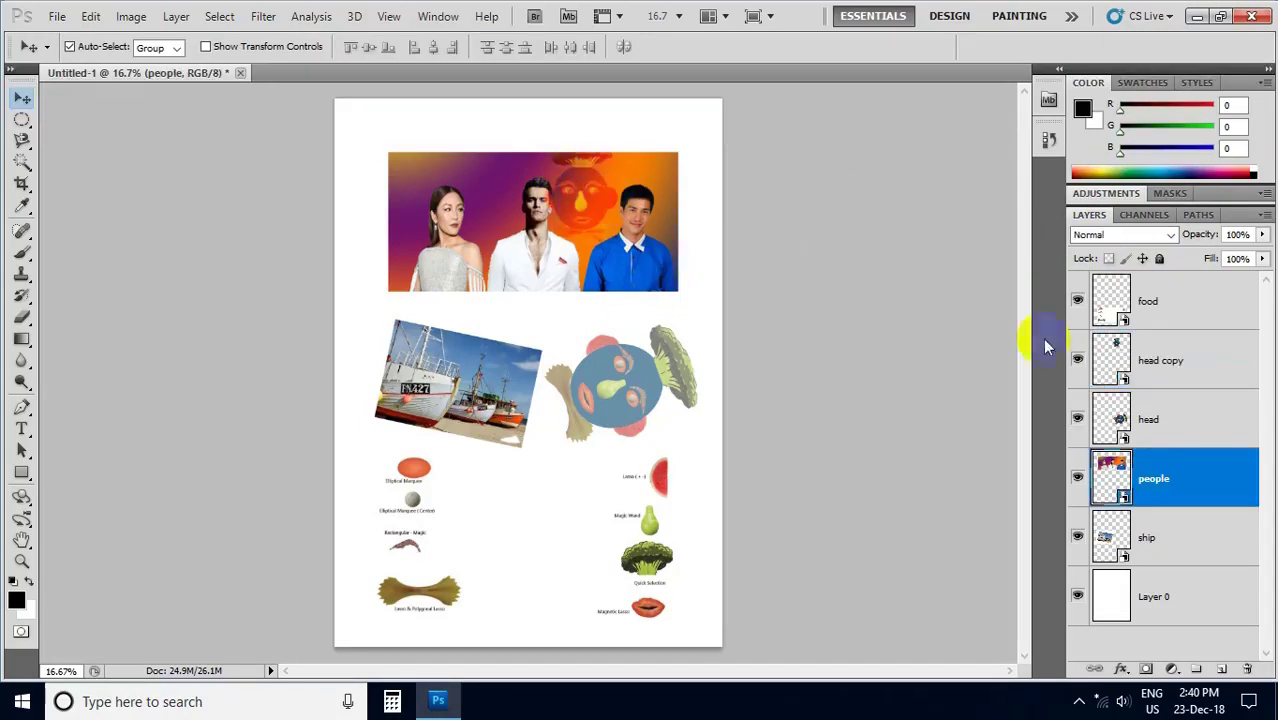
pyautogui.click(1170, 238)
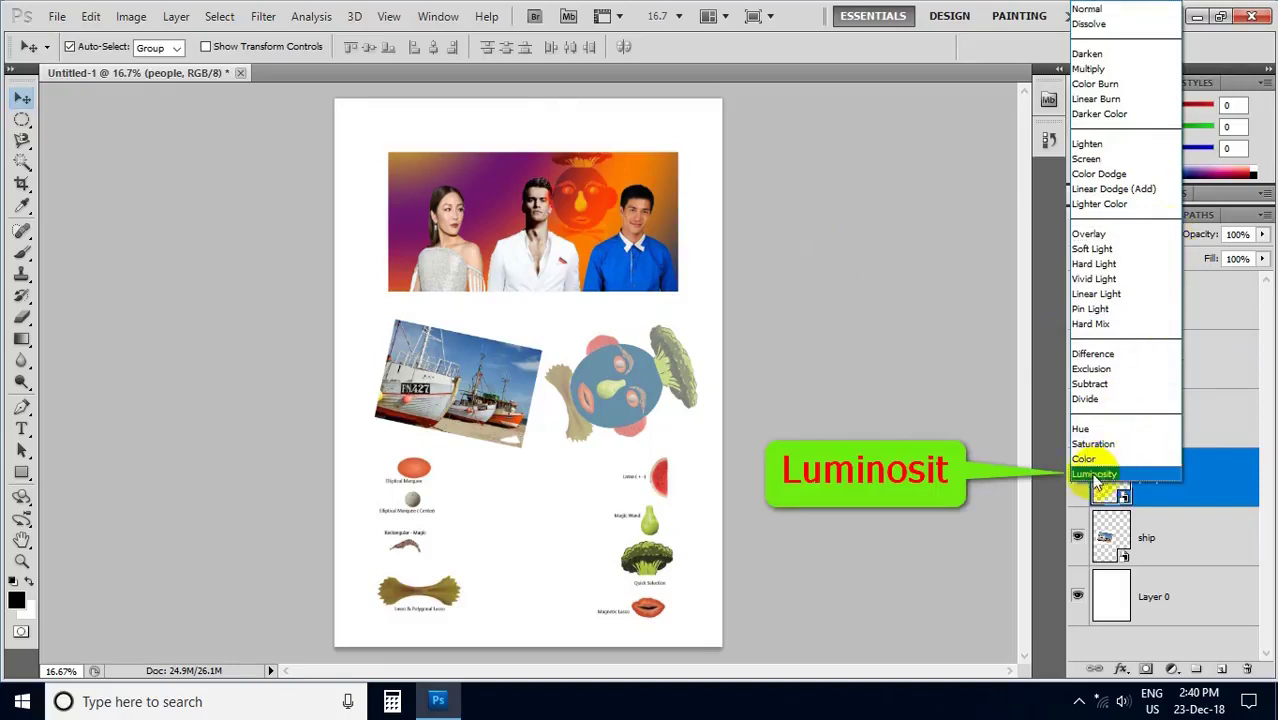
pyautogui.click(1100, 473)
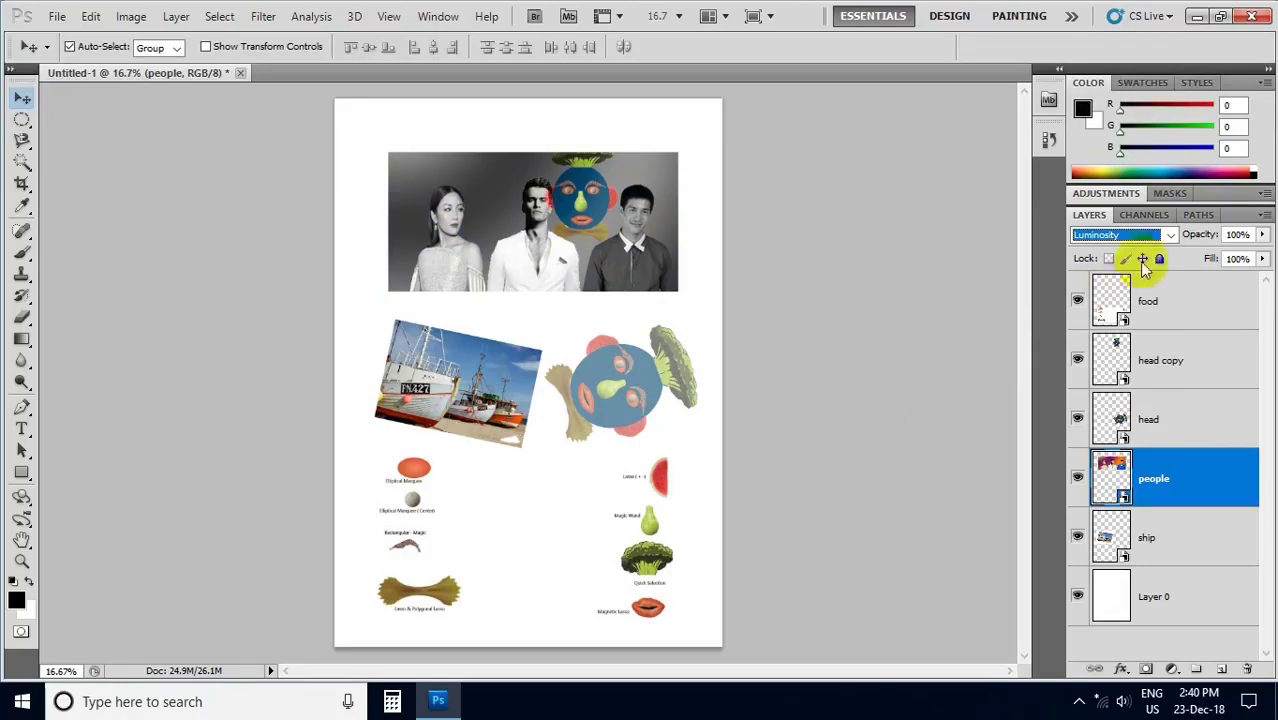
pyautogui.click(1170, 236)
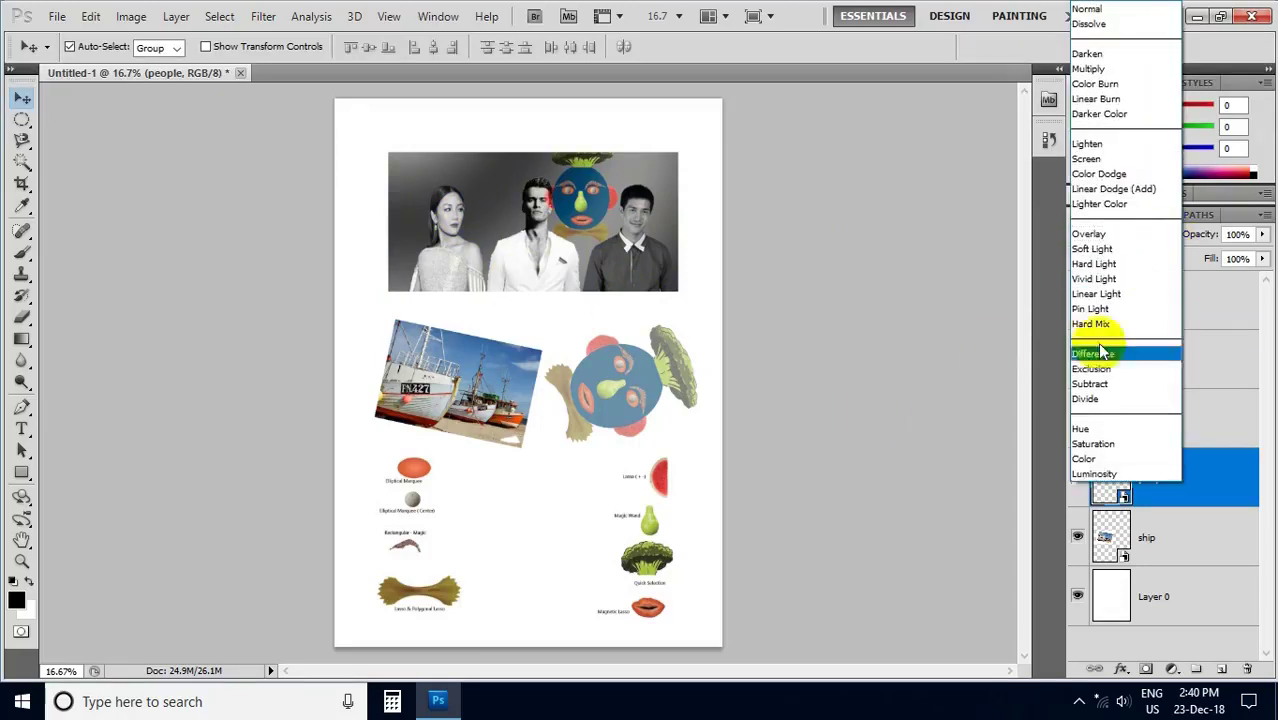
pyautogui.click(869, 399)
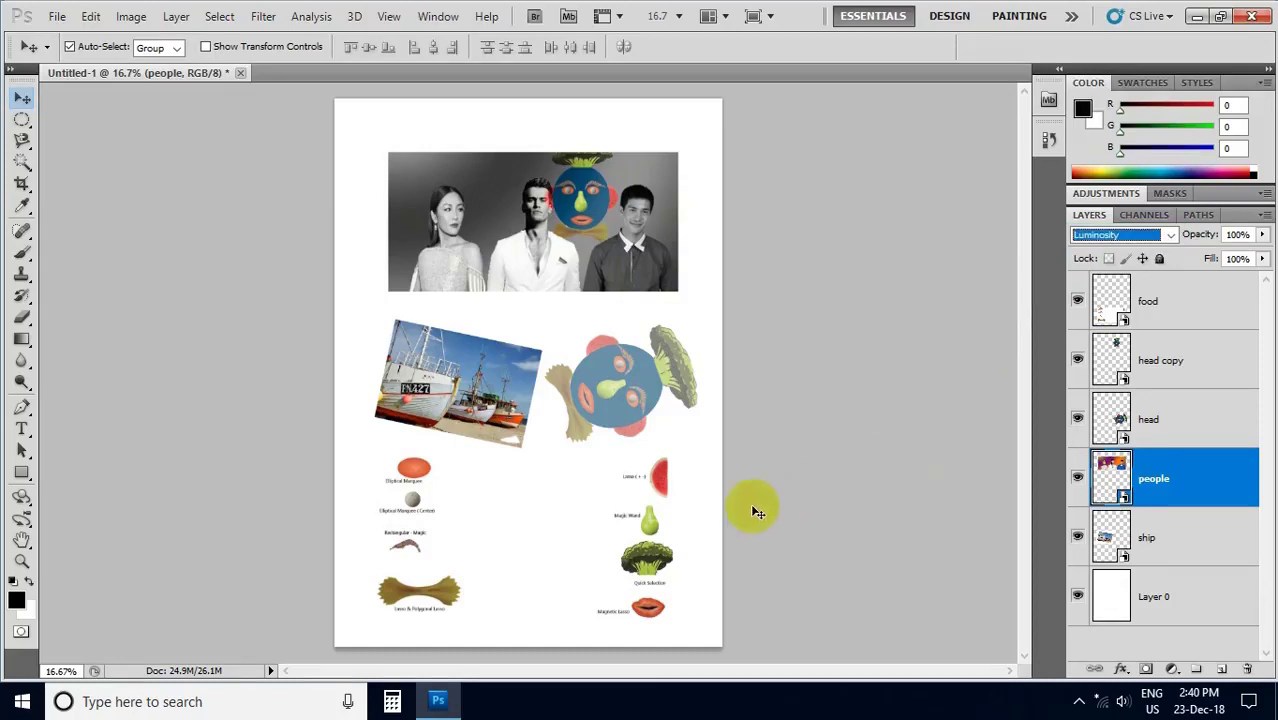
pyautogui.click(447, 397)
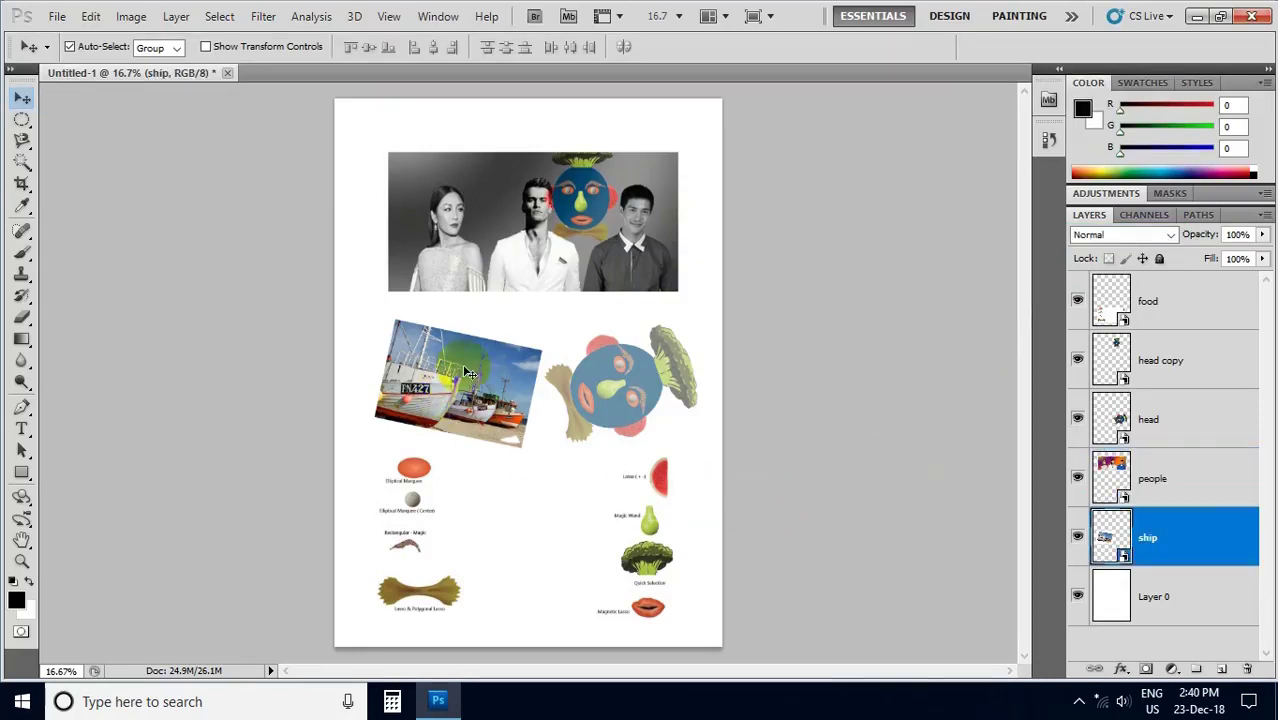
# - Open the ship's layer styles, dropping the stroke in favour of a textured Bevel and Emboss
pyautogui.click(1122, 669)
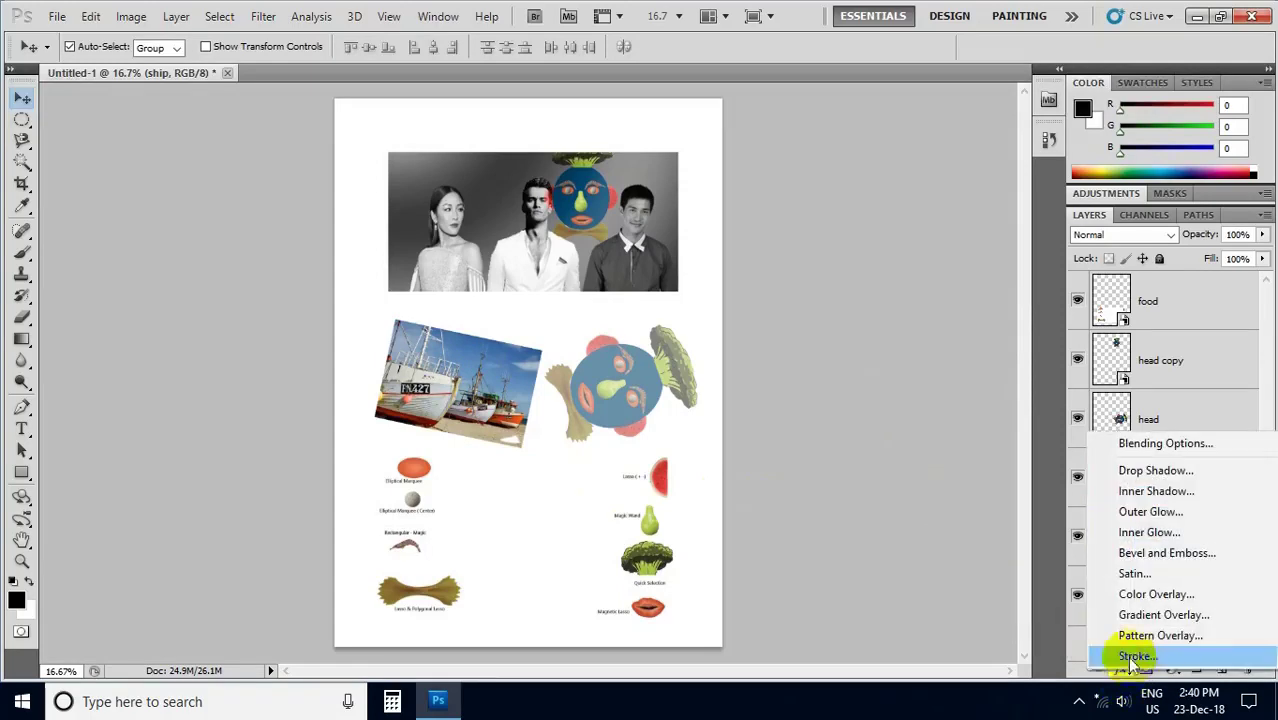
pyautogui.click(1133, 656)
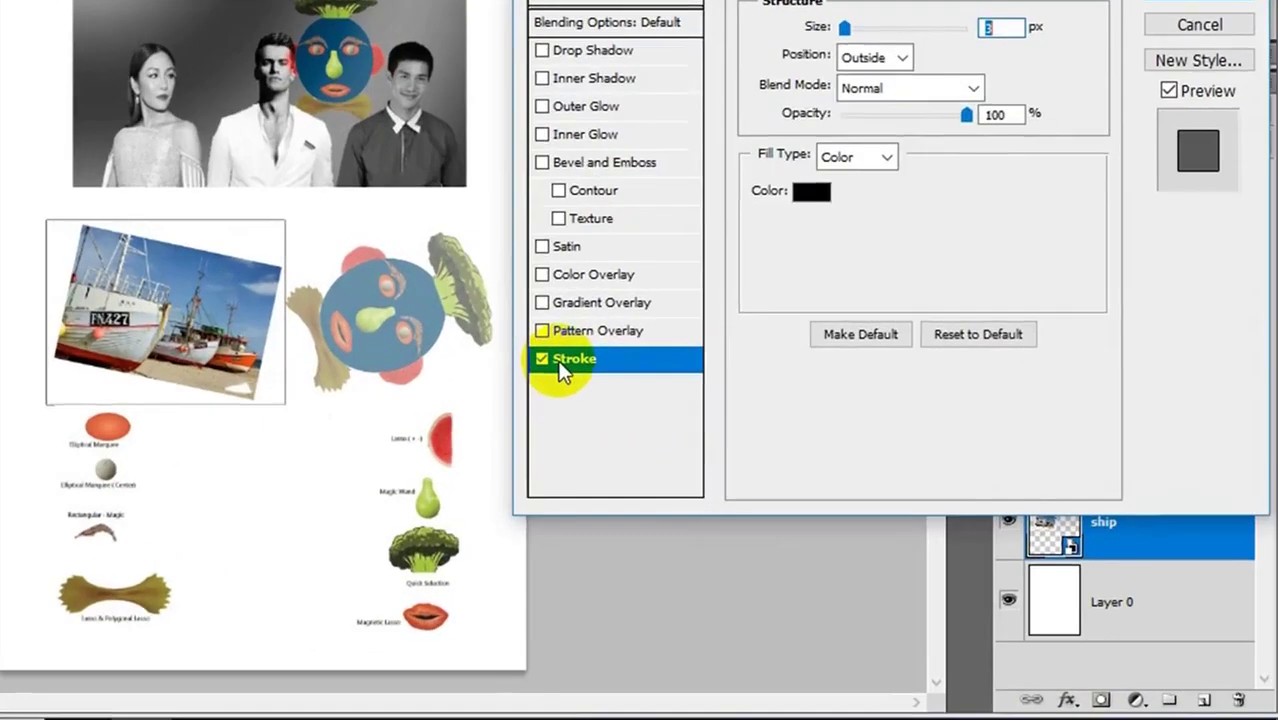
pyautogui.click(541, 360)
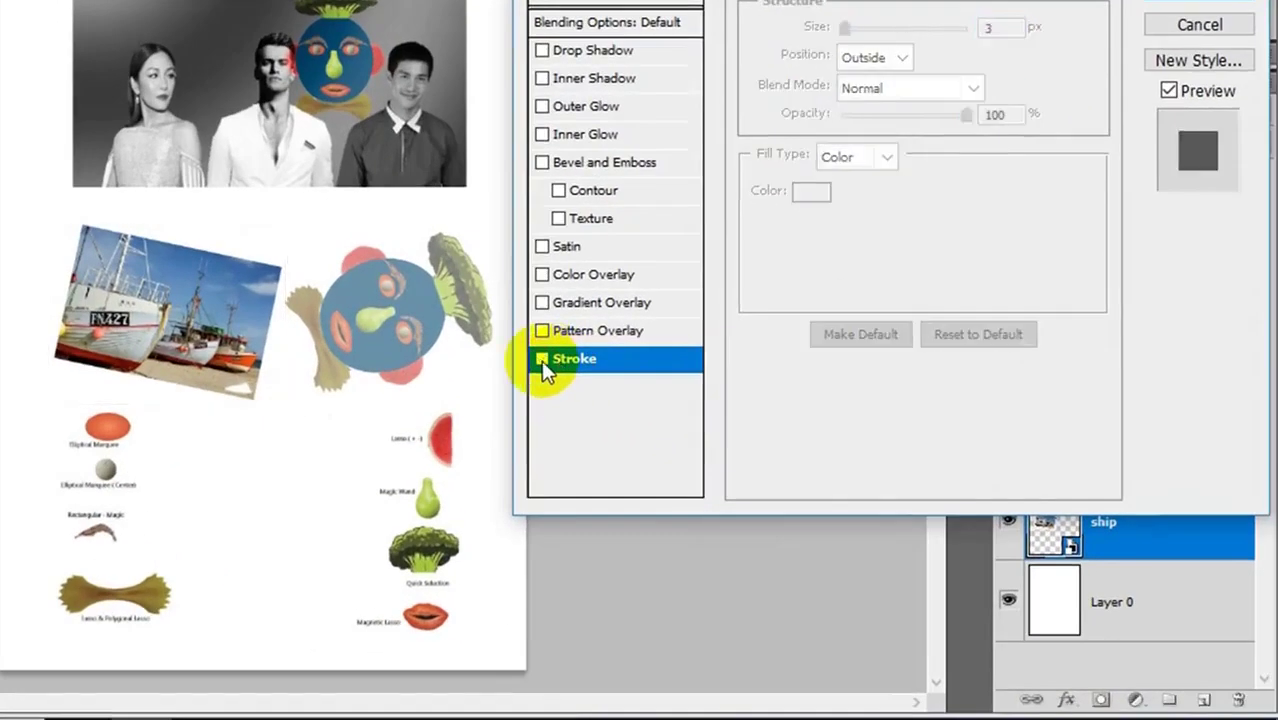
pyautogui.click(572, 166)
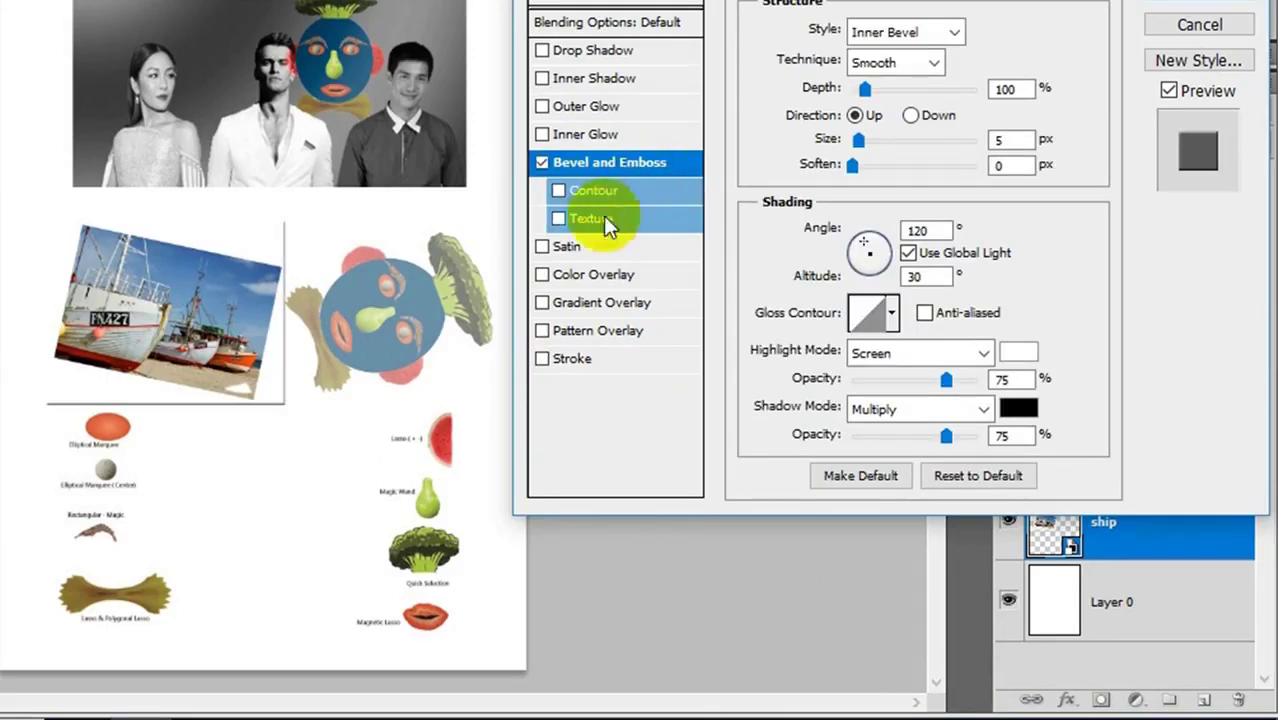
pyautogui.click(560, 219)
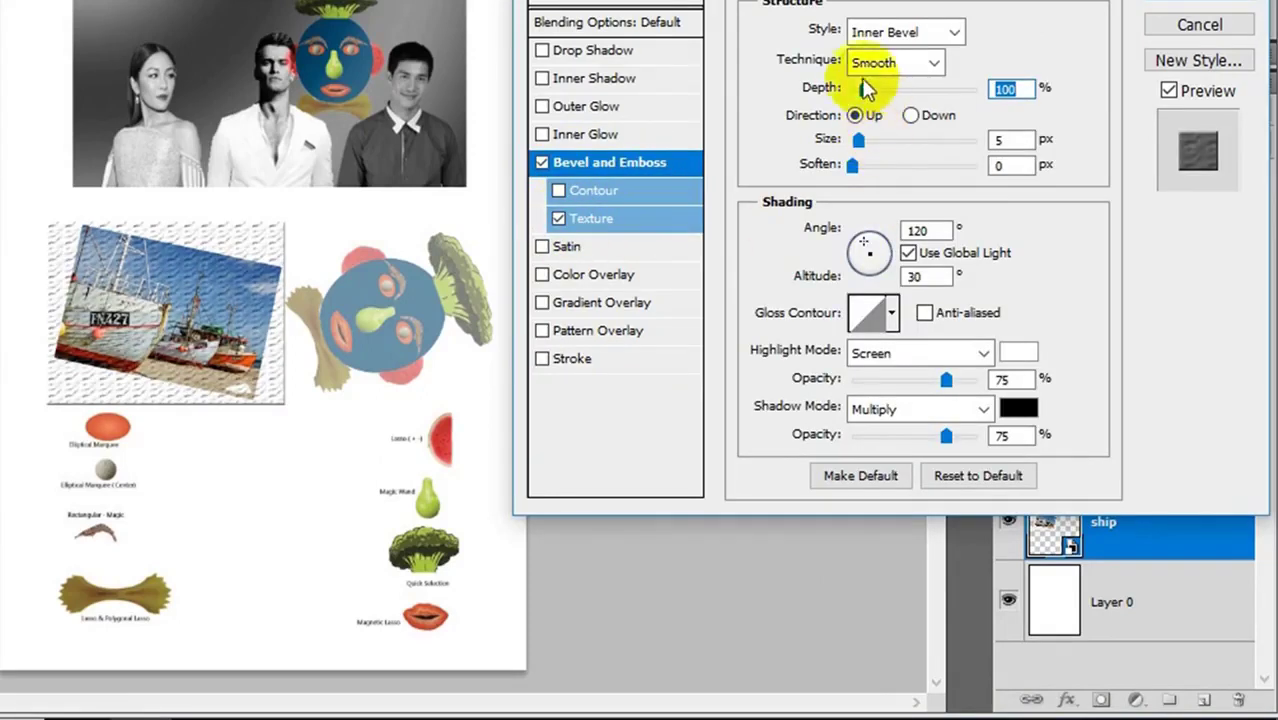
# - Raise the bevel depth much higher and add an Inner Shadow with reduced opacity
pyautogui.moveTo(862, 89)
pyautogui.mouseDown()
pyautogui.moveTo(913, 100)
pyautogui.moveTo(901, 89)
pyautogui.moveTo(858, 118)
pyautogui.mouseUp()
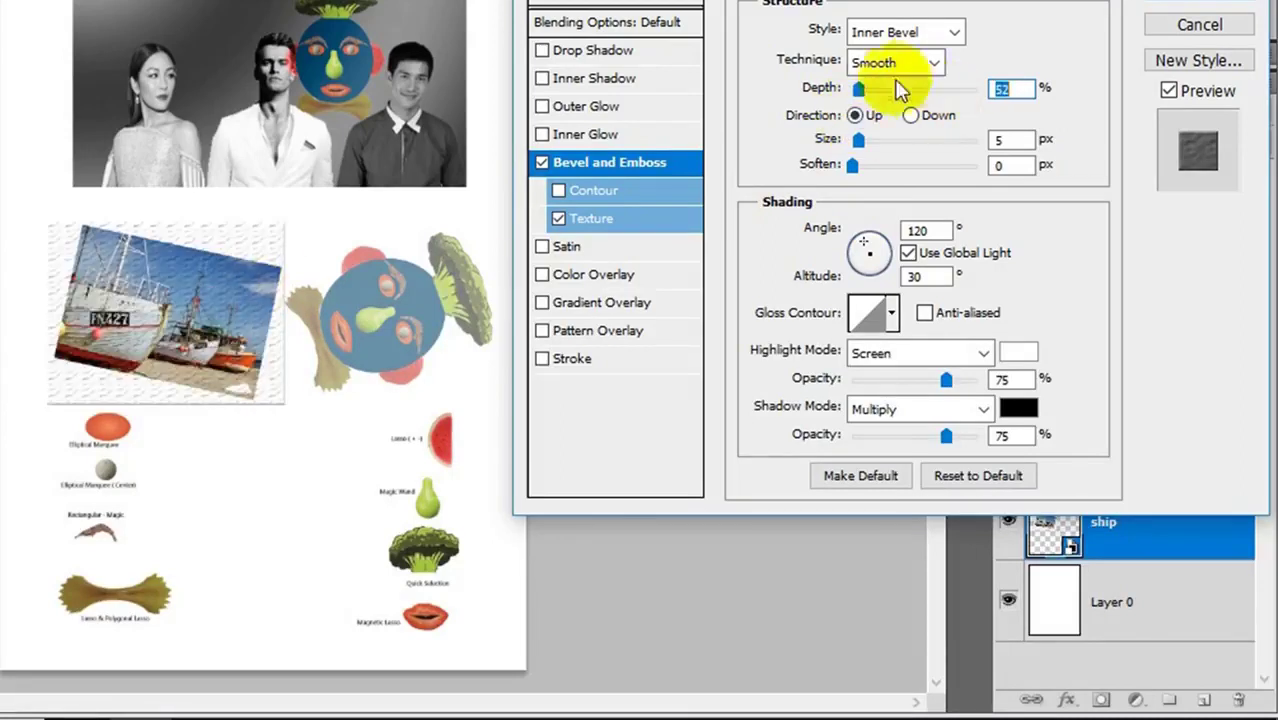
pyautogui.click(859, 89)
pyautogui.moveTo(860, 88)
pyautogui.mouseDown()
pyautogui.moveTo(887, 106)
pyautogui.moveTo(956, 94)
pyautogui.moveTo(913, 106)
pyautogui.moveTo(938, 113)
pyautogui.moveTo(927, 115)
pyautogui.mouseUp()
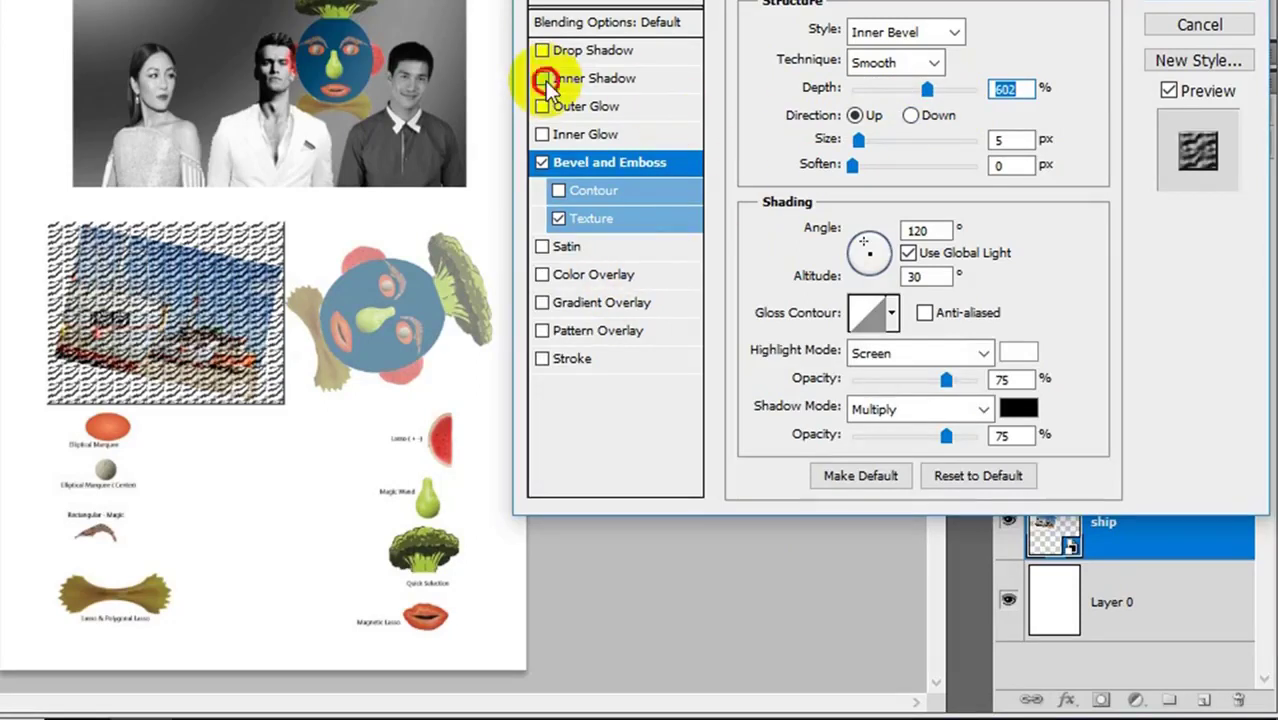
pyautogui.click(640, 78)
pyautogui.moveTo(934, 57)
pyautogui.mouseDown()
pyautogui.moveTo(873, 72)
pyautogui.moveTo(946, 72)
pyautogui.mouseUp()
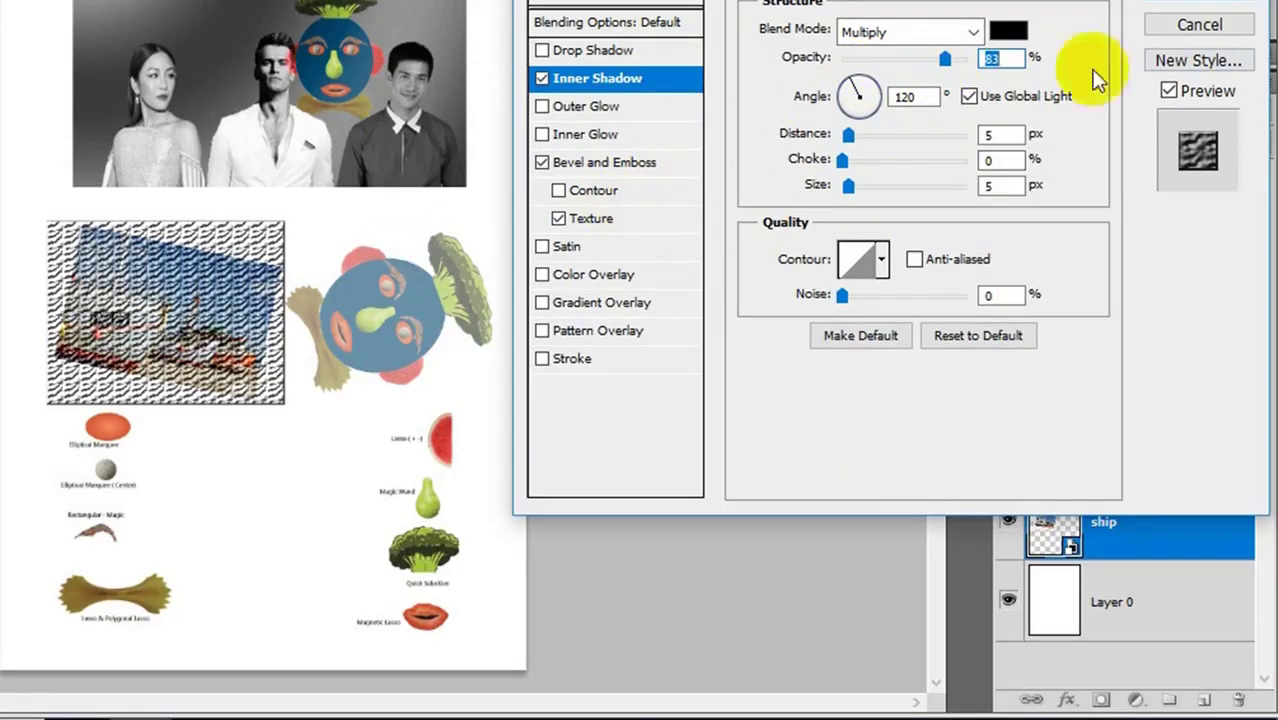
pyautogui.click(1212, 4)
# - Nudge the food items down and back up on the page
pyautogui.click(1198, 534)
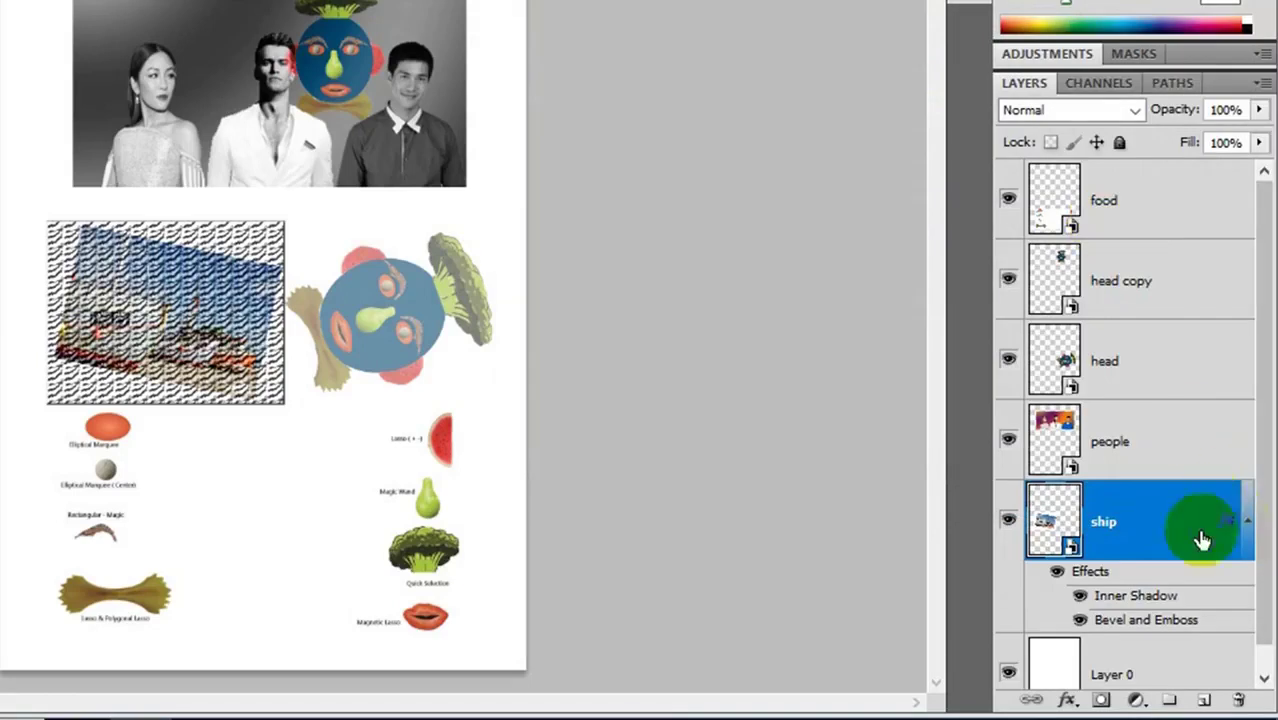
pyautogui.click(185, 283)
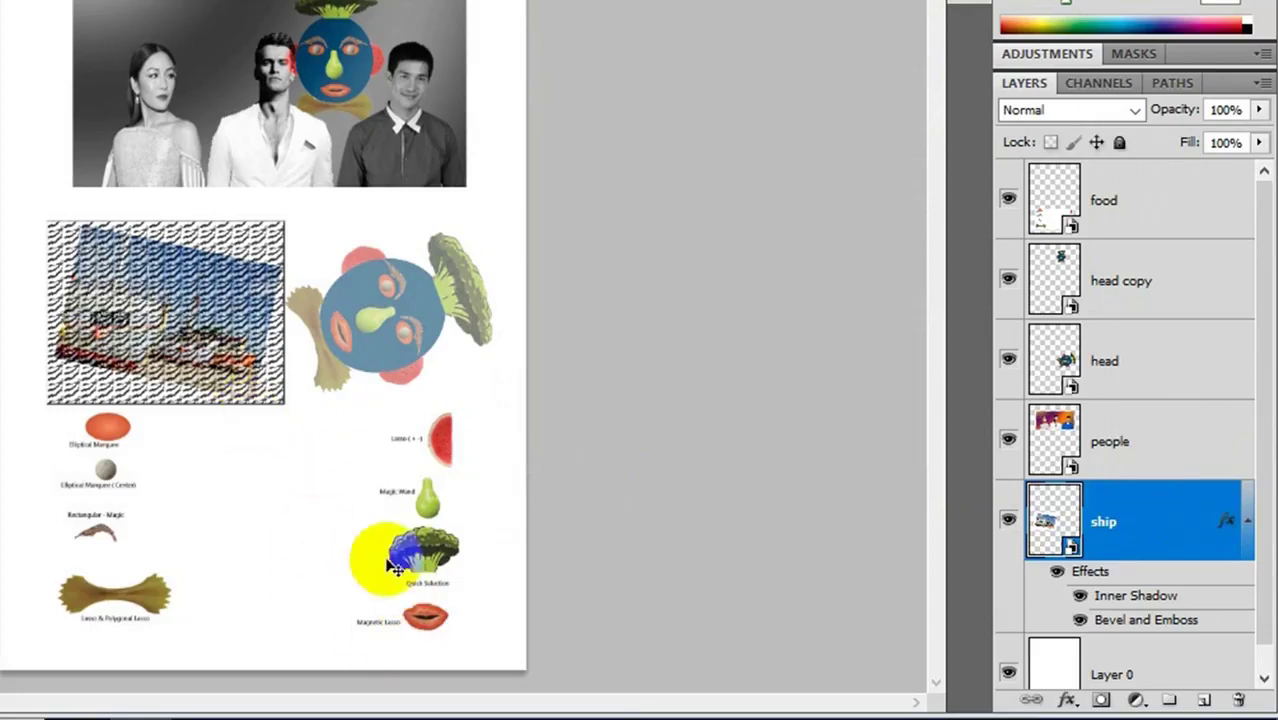
pyautogui.moveTo(396, 567); pyautogui.dragTo(396, 577)
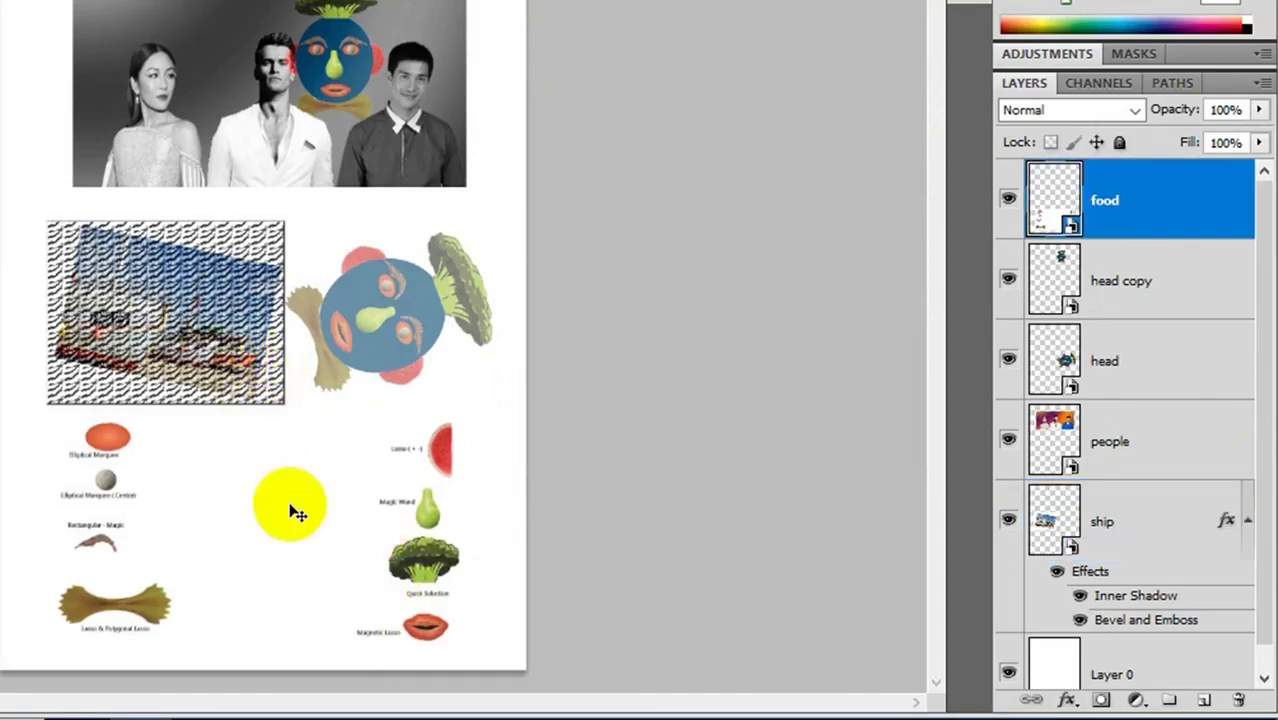
pyautogui.moveTo(315, 513); pyautogui.dragTo(315, 503)
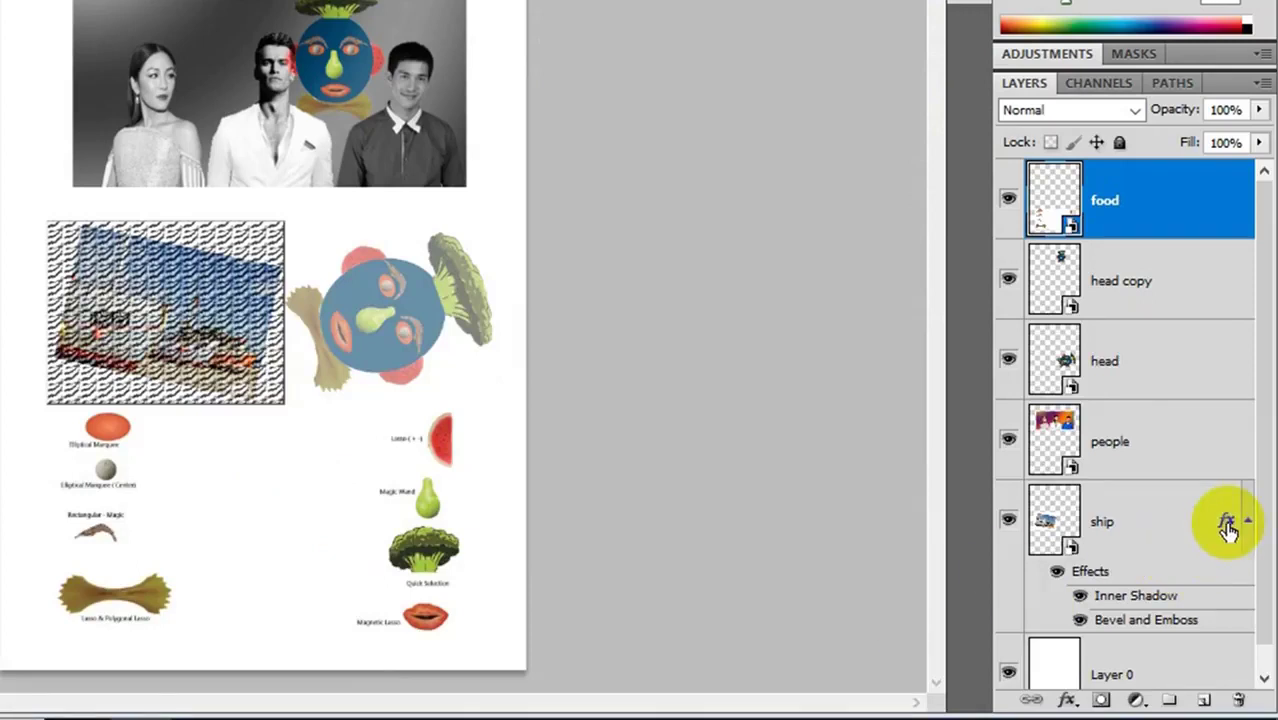
# - Copy the ship's inner shadow and textured bevel onto the food layer and reposition the food artwork
pyautogui.click(1184, 245)
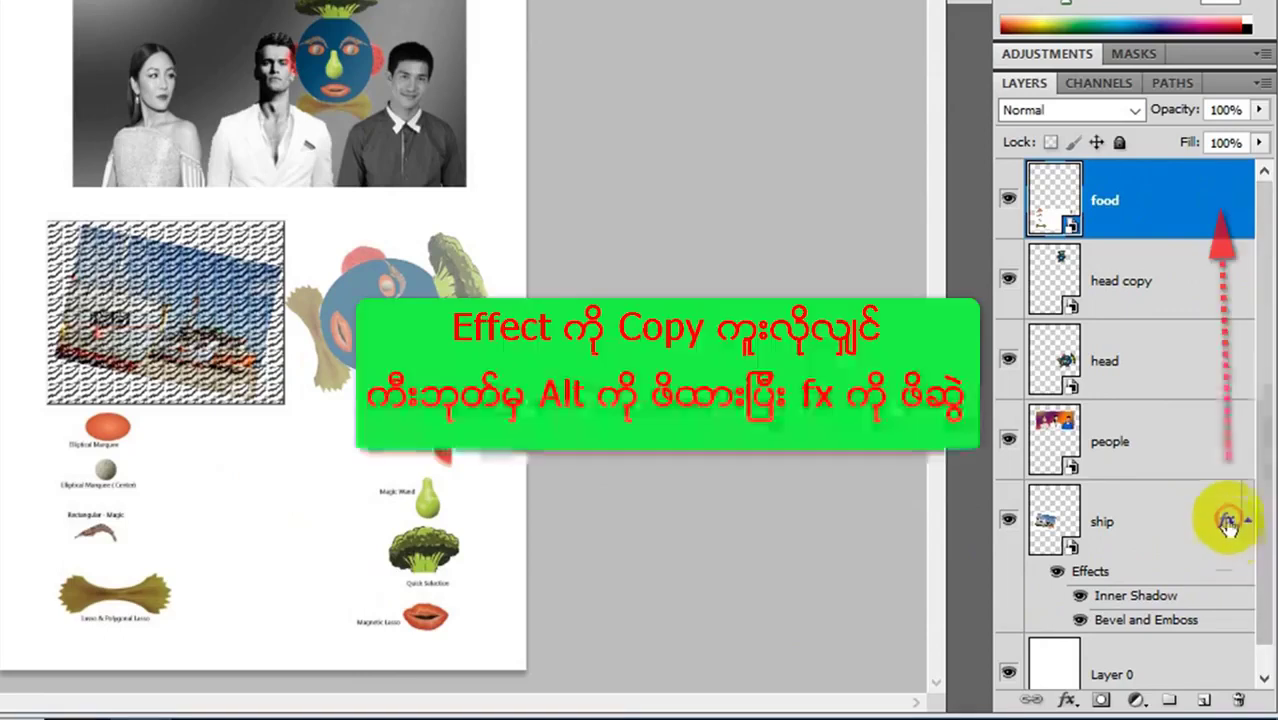
pyautogui.moveTo(1226, 521)
pyautogui.mouseDown()
pyautogui.moveTo(1237, 440)
pyautogui.moveTo(1214, 214)
pyautogui.mouseUp()
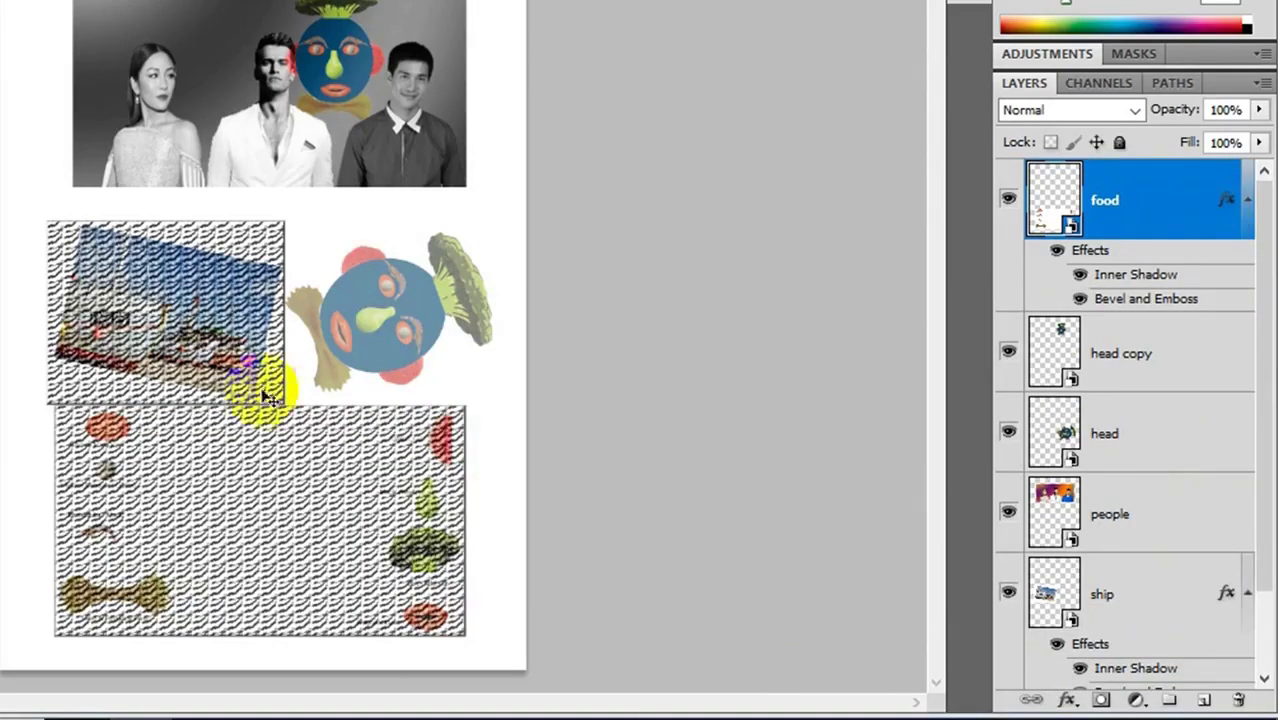
pyautogui.moveTo(295, 520); pyautogui.dragTo(276, 528)
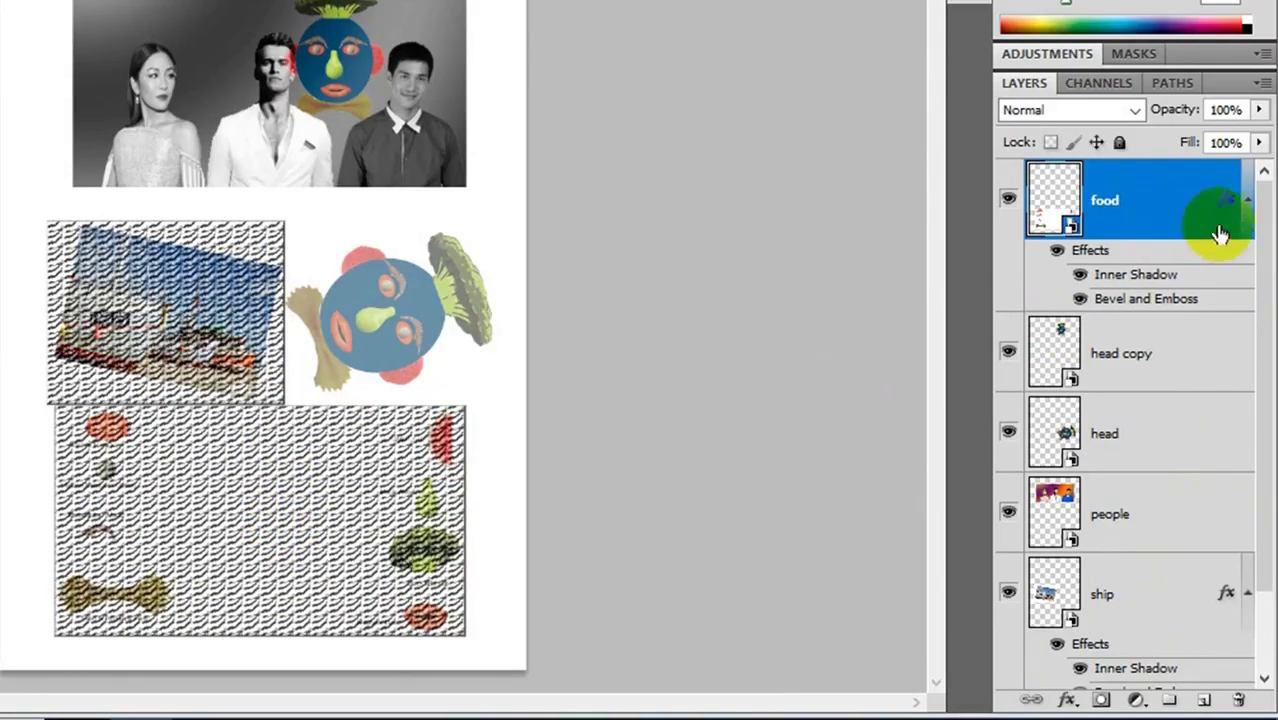
pyautogui.click(1249, 203)
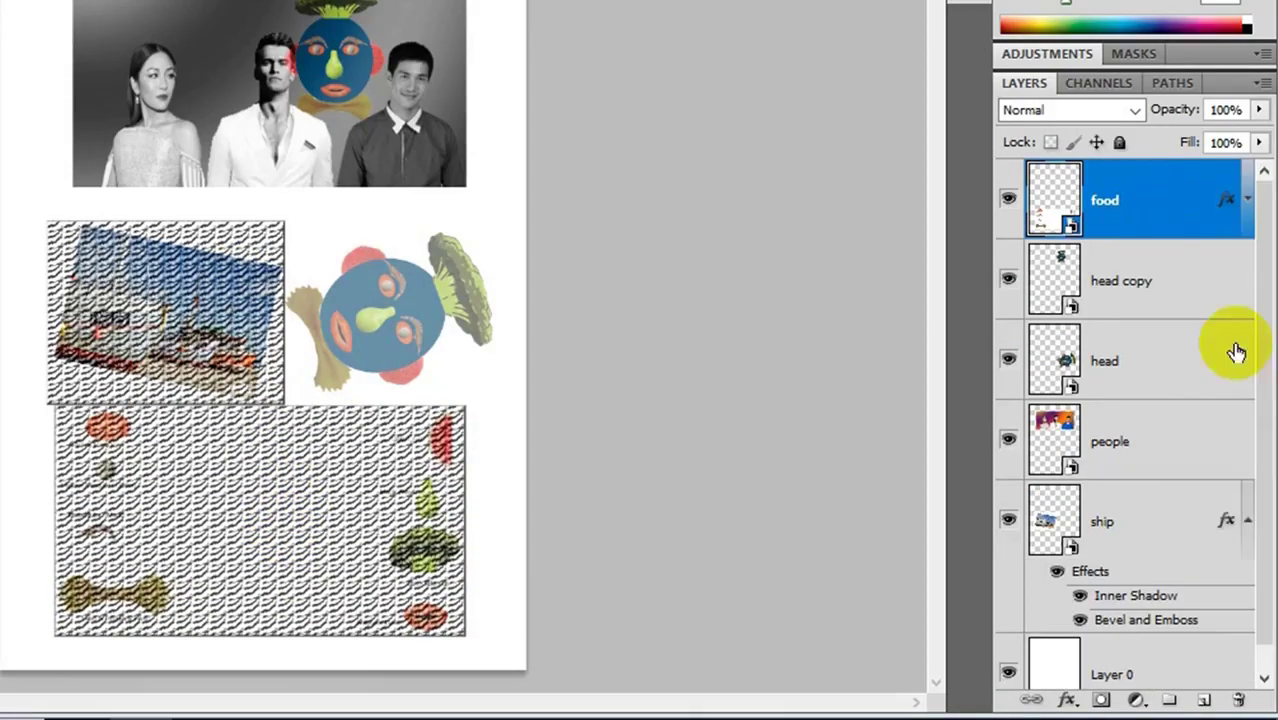
pyautogui.click(1247, 522)
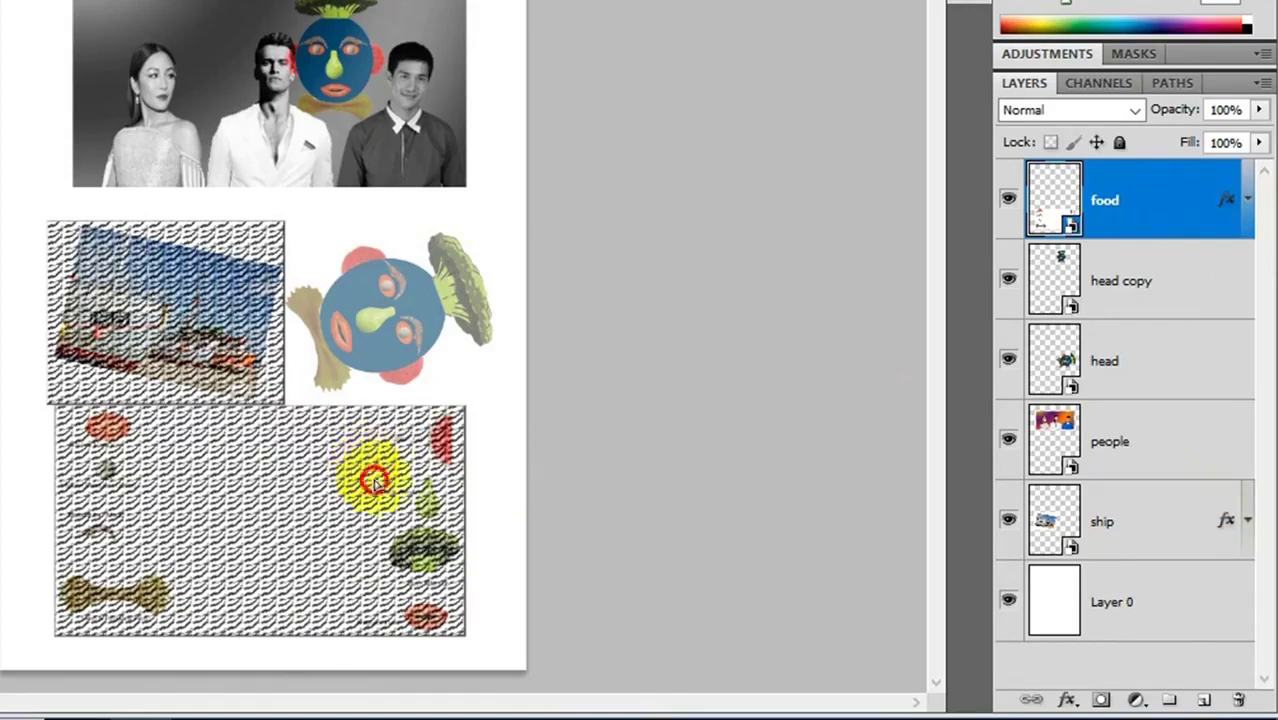
pyautogui.moveTo(365, 471); pyautogui.dragTo(377, 486)
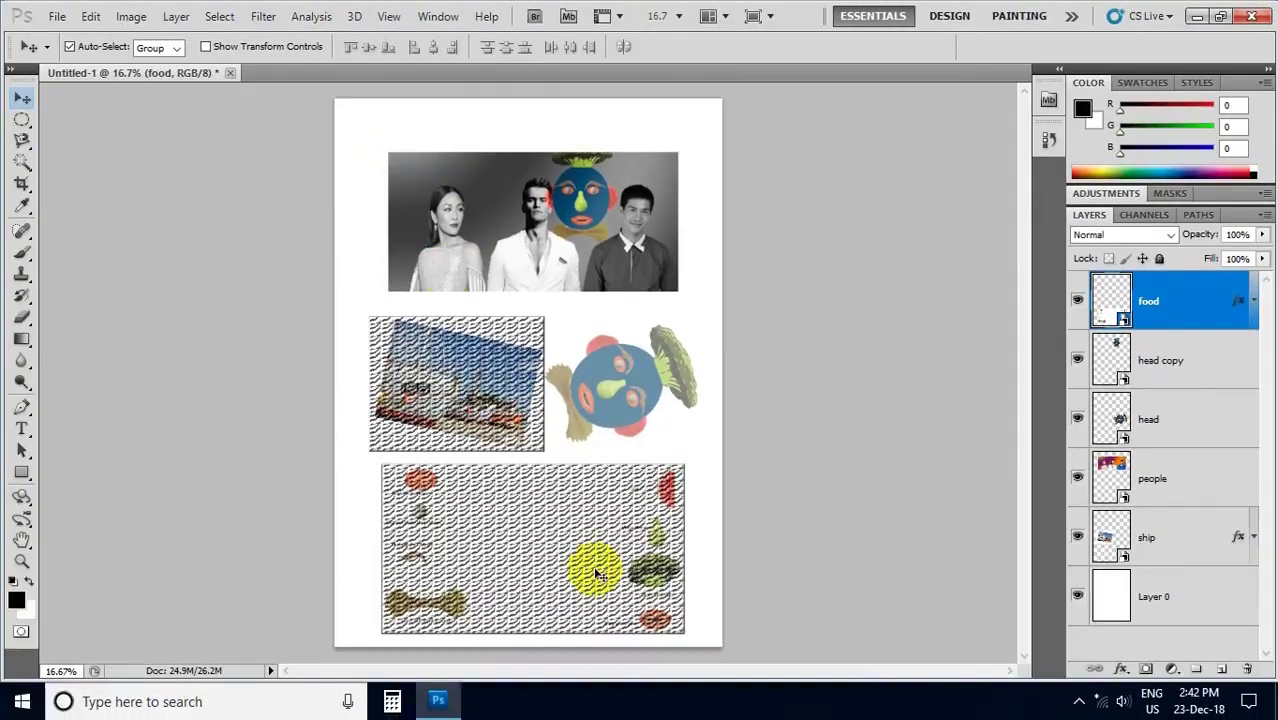
# - On Layer 0, draw a preset linear gradient diagonally from the page's top-left to bottom-right
pyautogui.click(1145, 606)
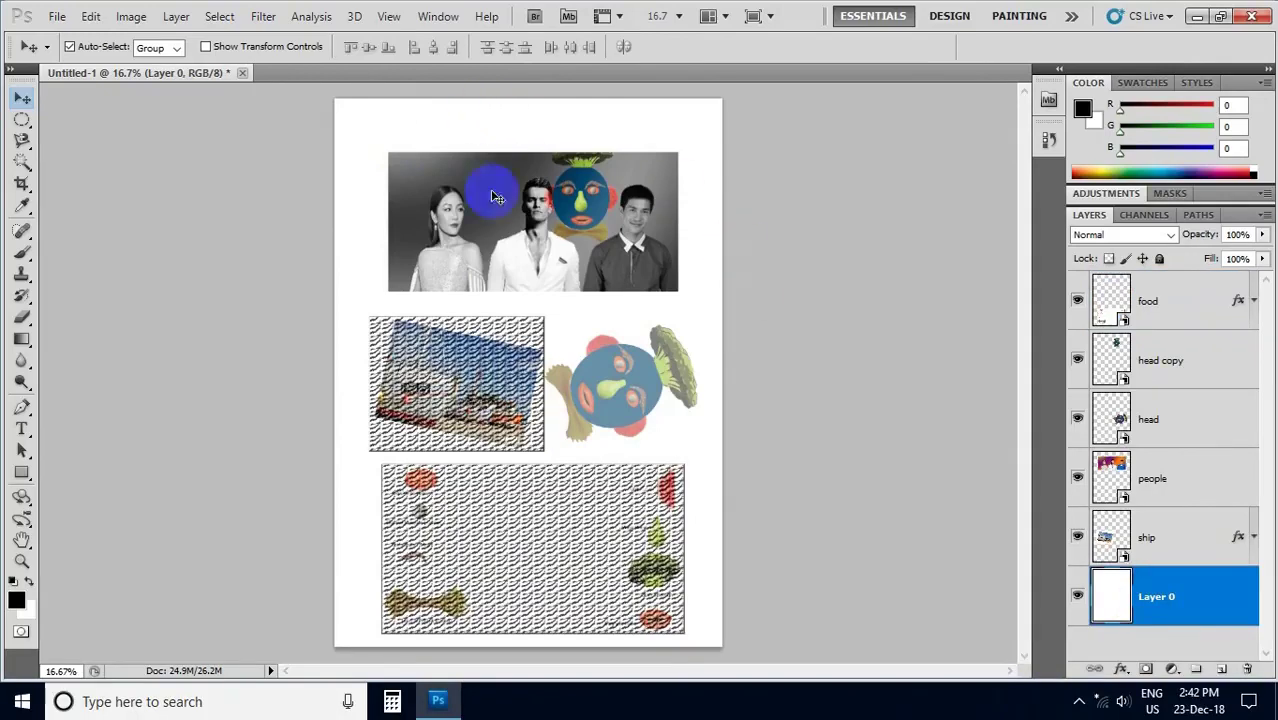
pyautogui.click(24, 341)
pyautogui.rightClick(23, 338)
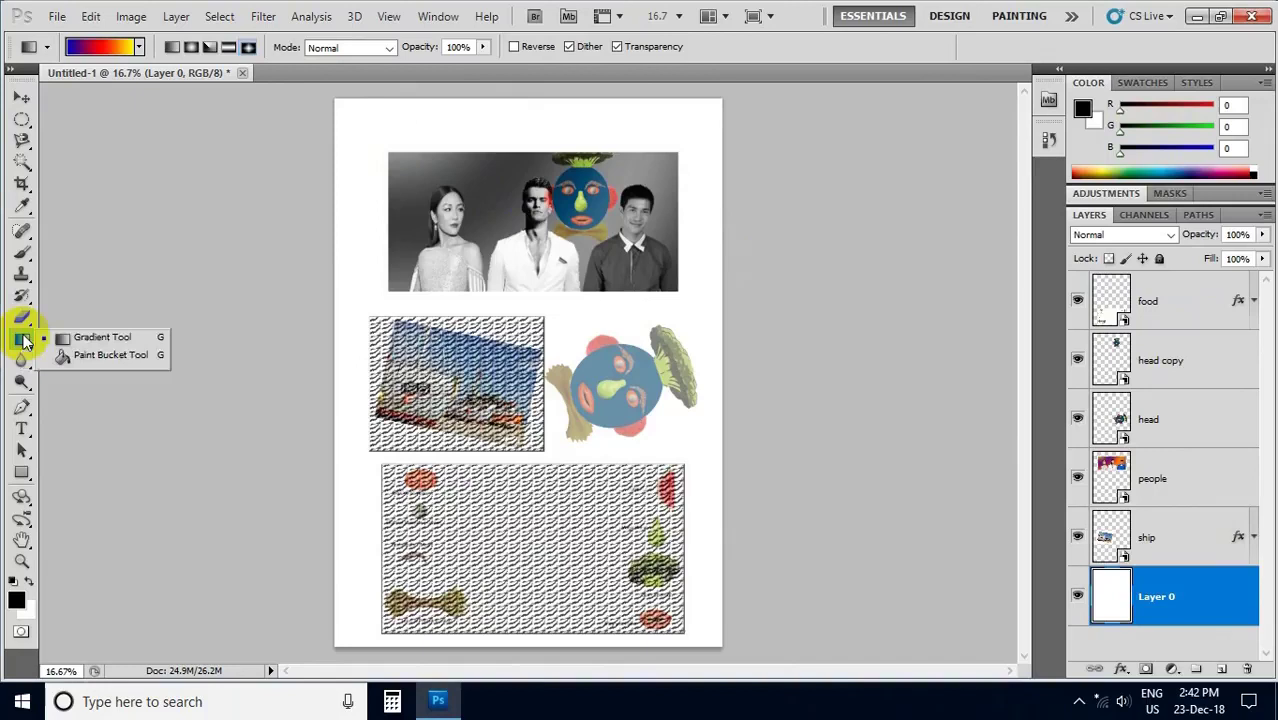
pyautogui.click(103, 340)
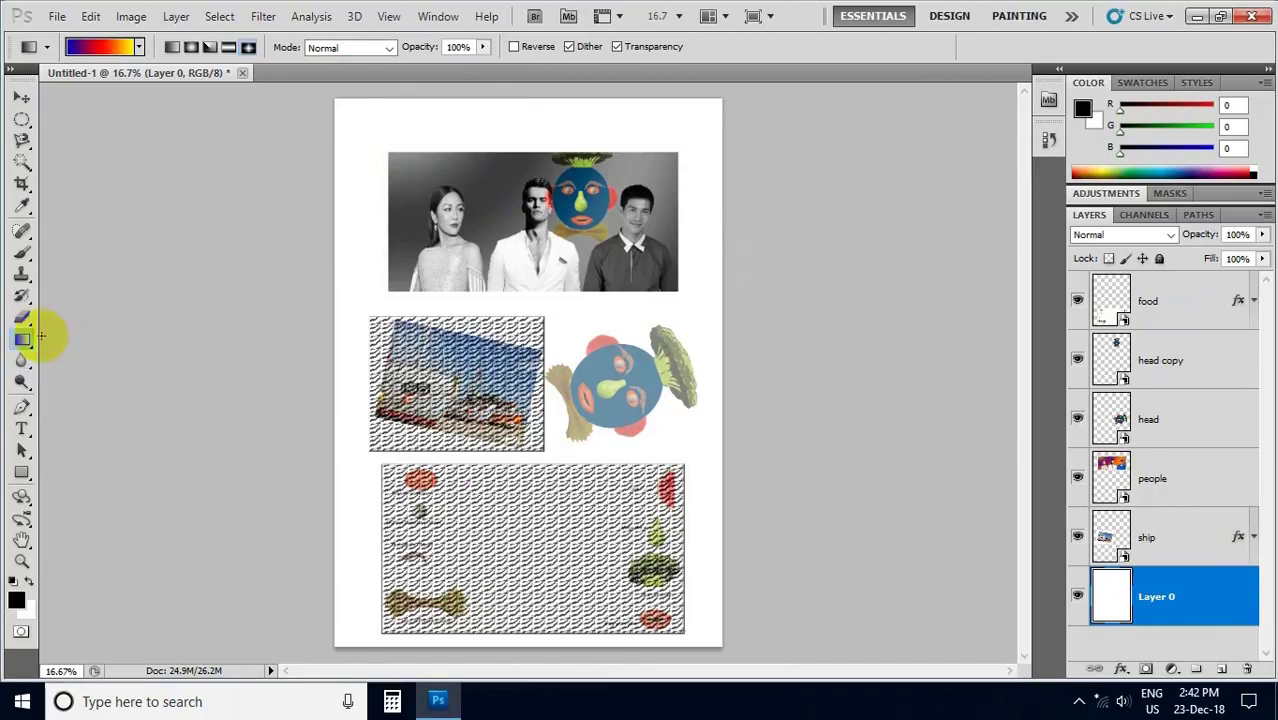
pyautogui.click(140, 50)
pyautogui.click(142, 100)
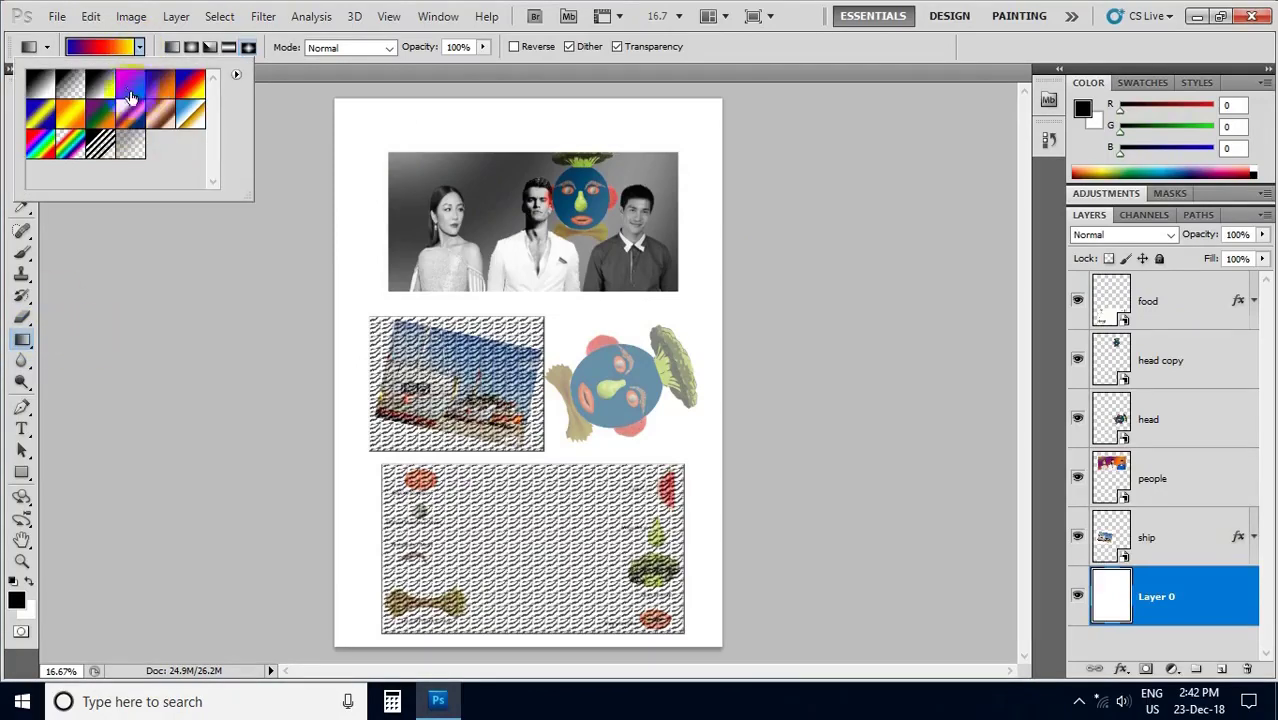
pyautogui.click(302, 134)
pyautogui.moveTo(343, 104); pyautogui.dragTo(676, 598)
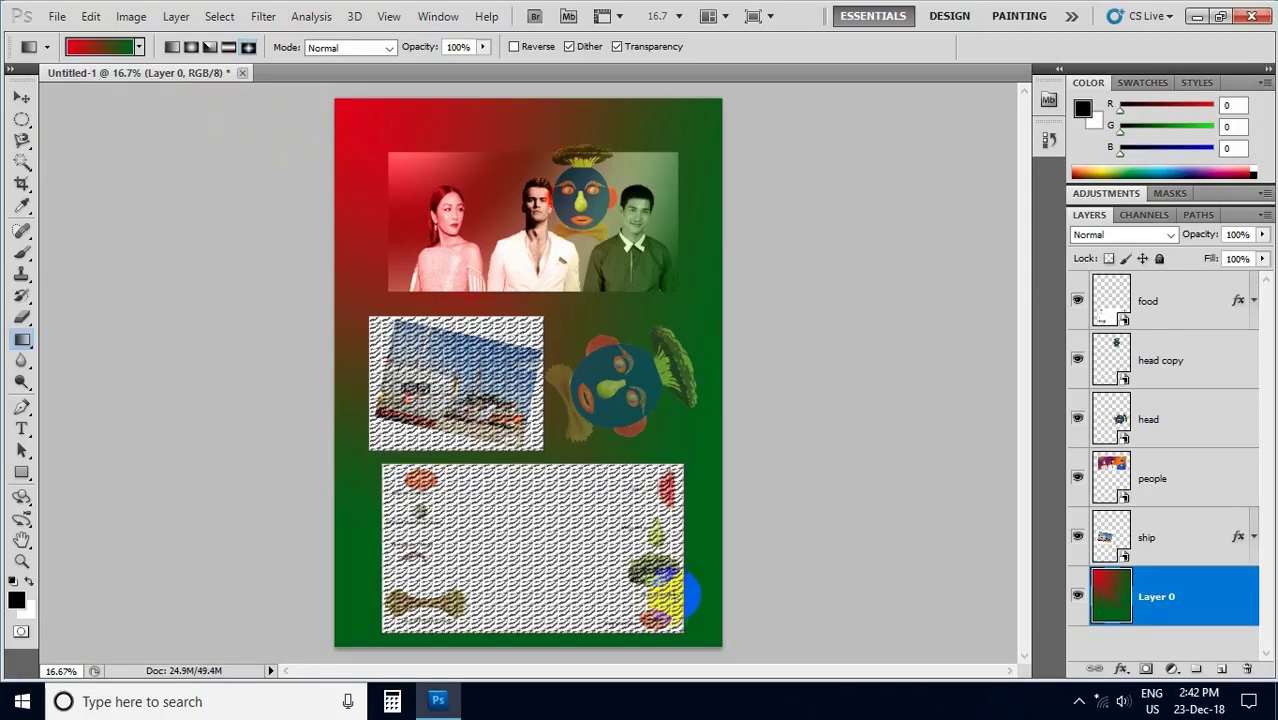
# - Fill the background with a copper radial gradient starting near the lower right
pyautogui.click(139, 46)
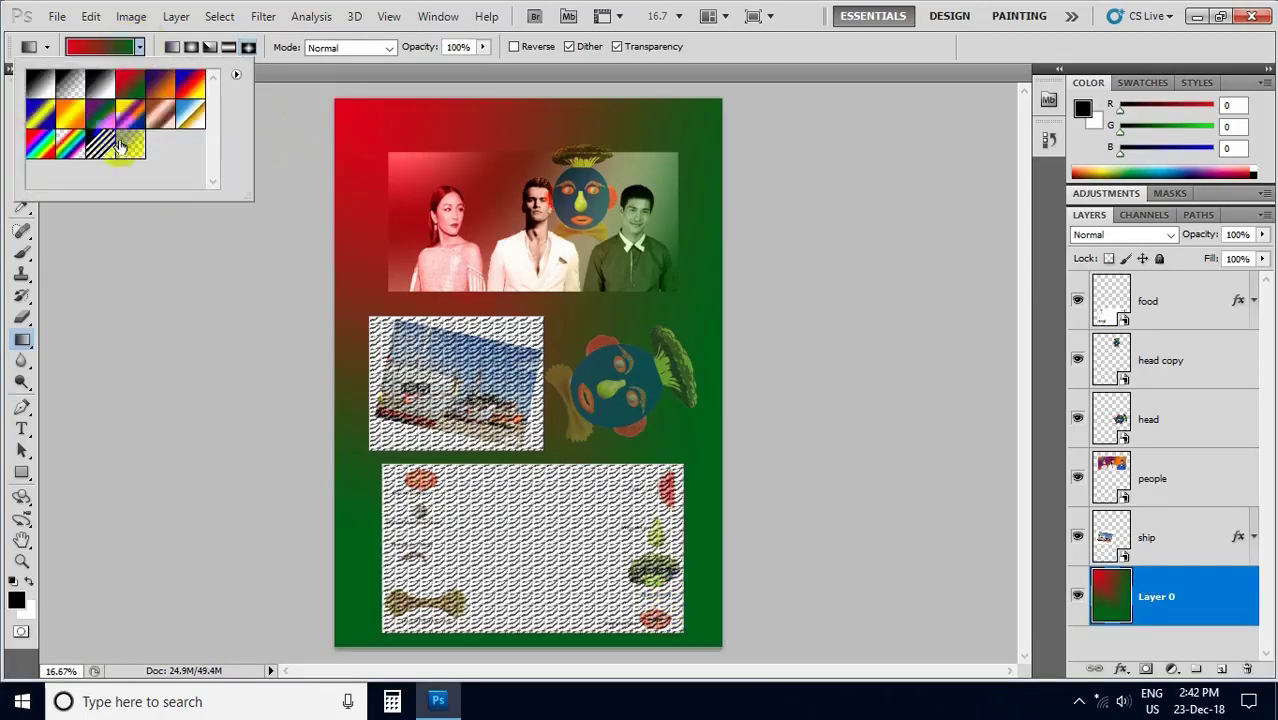
pyautogui.click(161, 112)
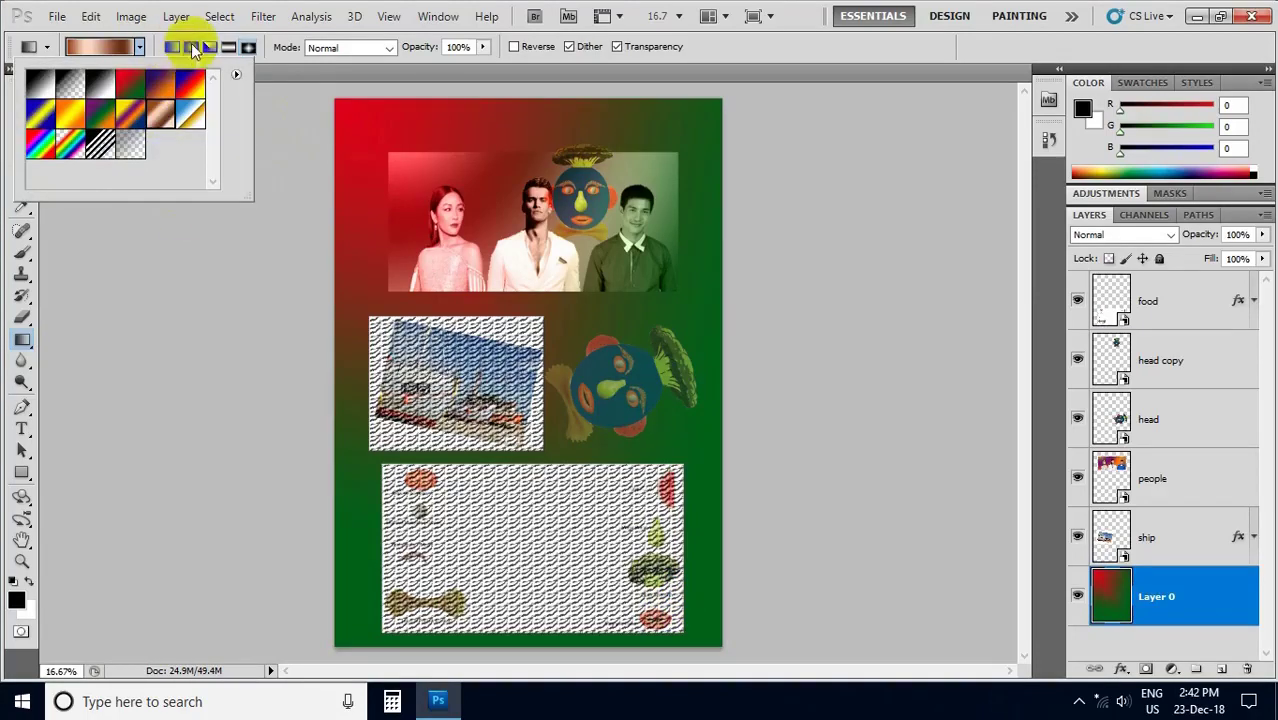
pyautogui.click(191, 46)
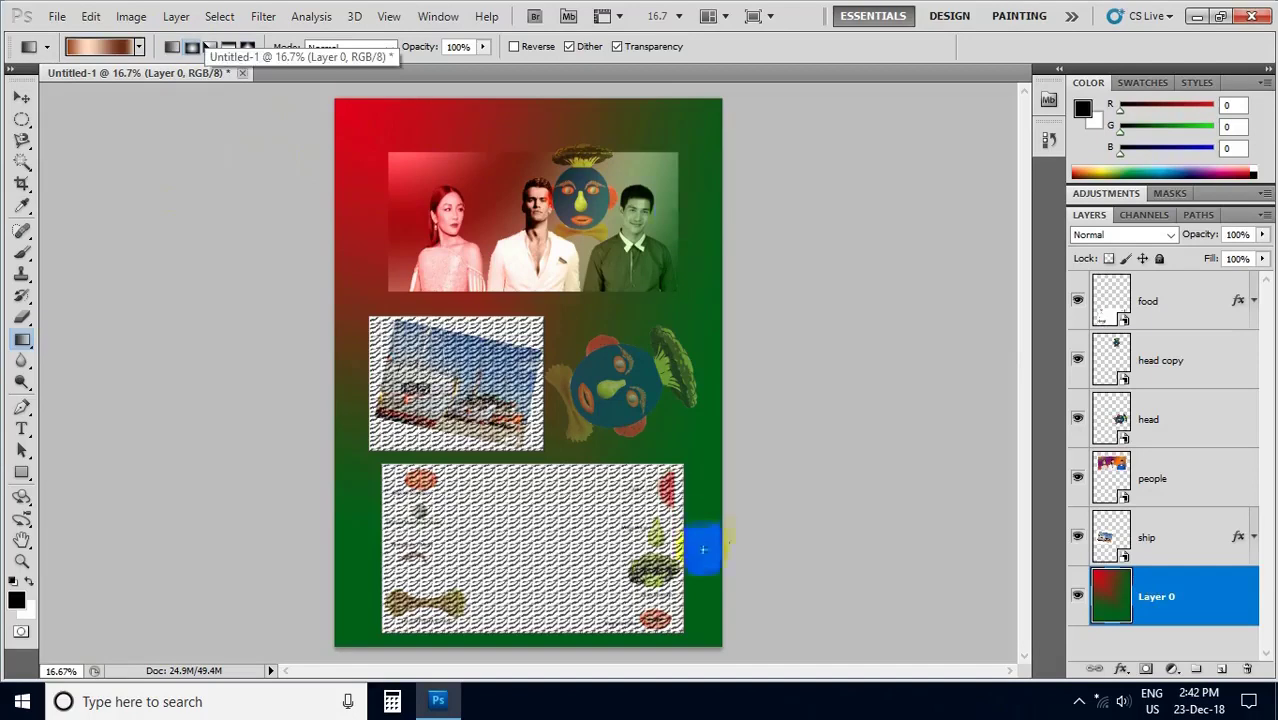
pyautogui.moveTo(727, 541); pyautogui.dragTo(505, 408)
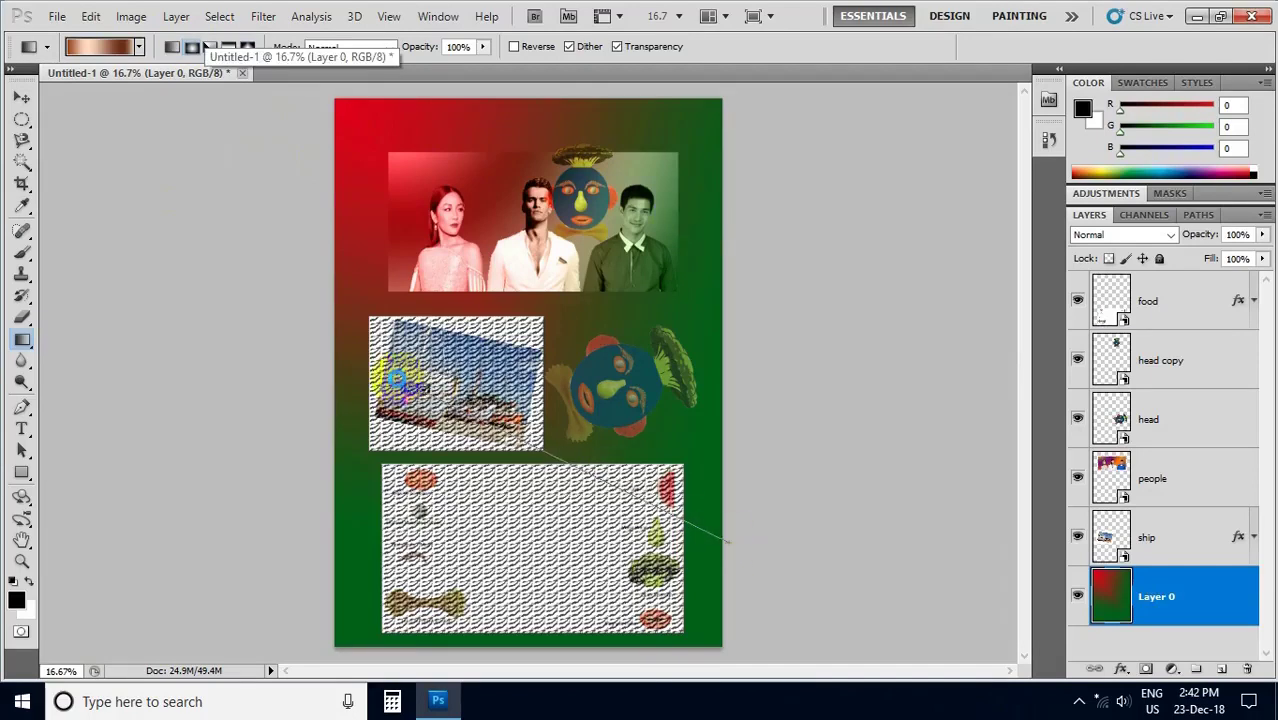
pyautogui.moveTo(397, 378); pyautogui.dragTo(397, 378)
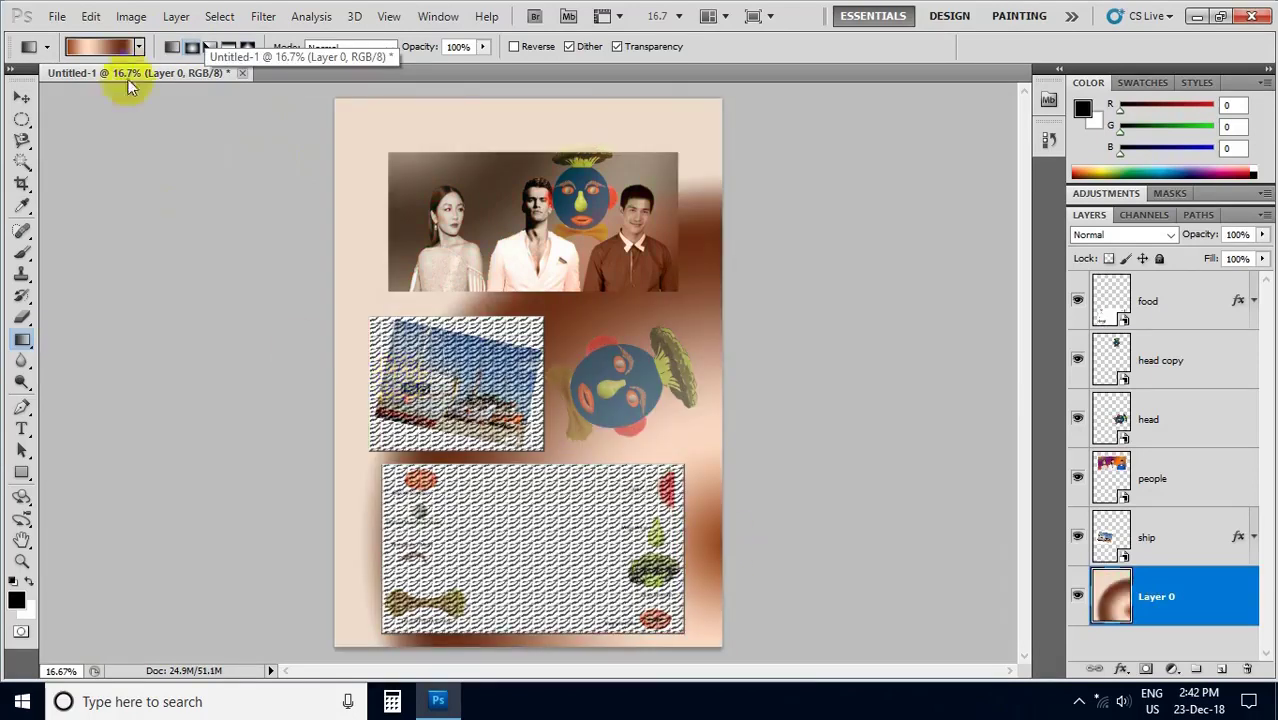
# - Replace it with a Spectrum rainbow gradient drawn diagonally across the page
pyautogui.click(139, 47)
pyautogui.click(40, 145)
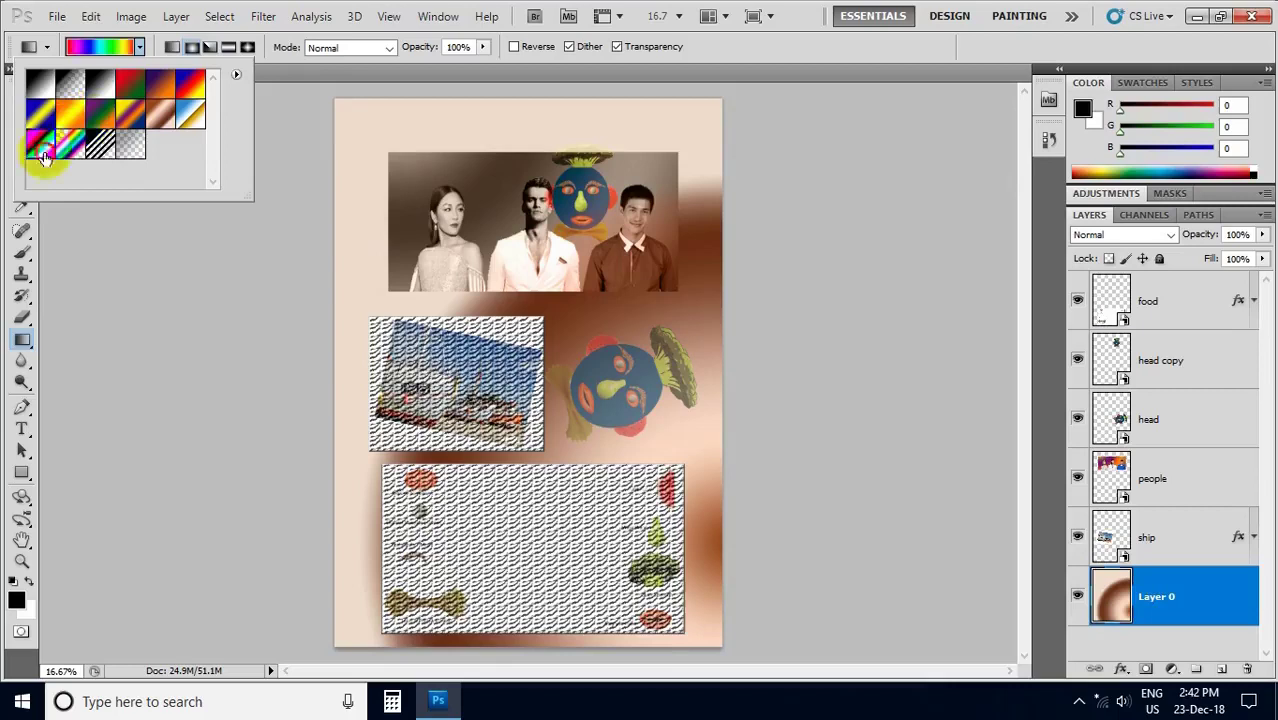
pyautogui.moveTo(342, 110); pyautogui.dragTo(658, 620)
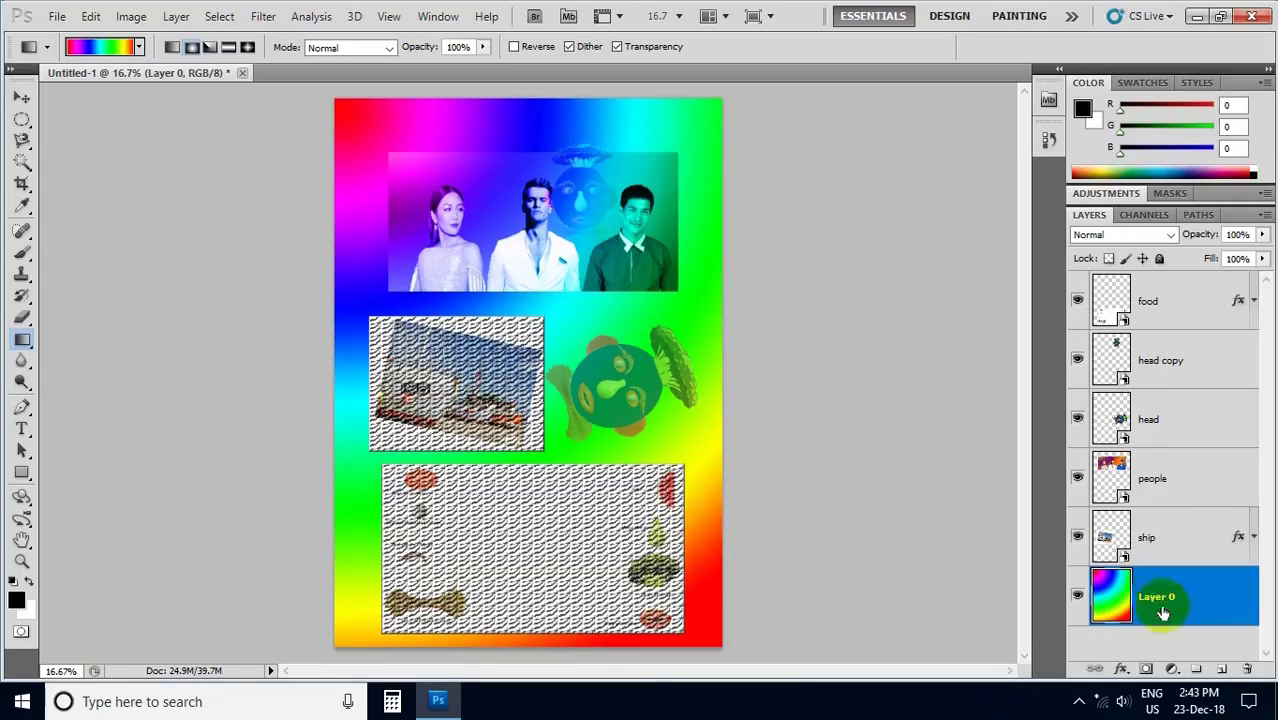
# - Make a 100-pixel border selection around the canvas and set the foreground to blue (R30 G108 B181)
pyautogui.hotkey('ctrl', 'a')
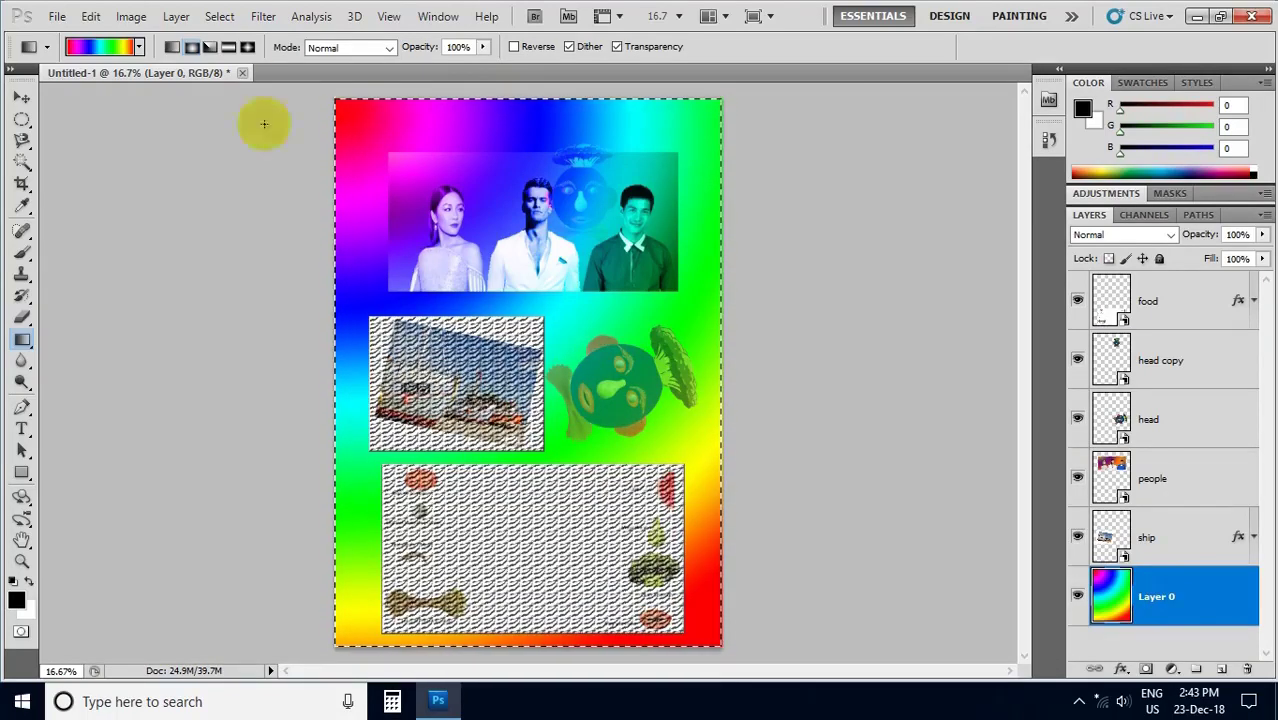
pyautogui.click(221, 20)
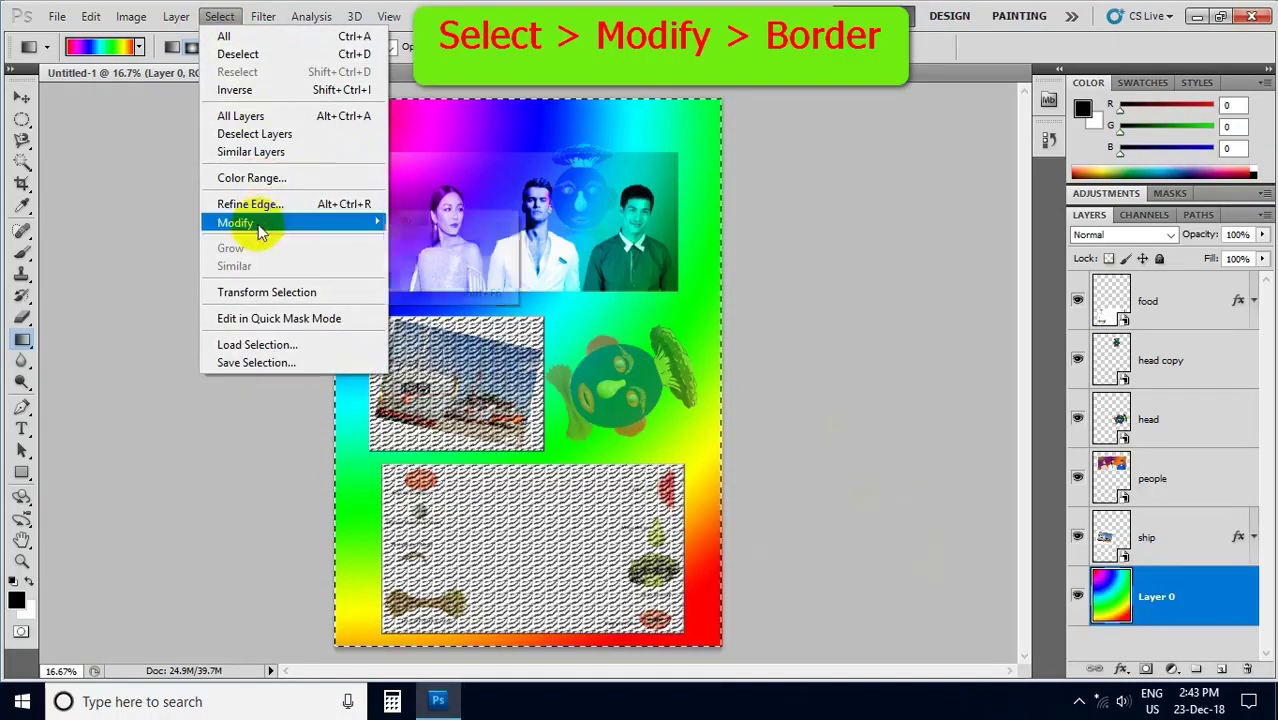
pyautogui.moveTo(236, 222)
pyautogui.click(420, 222)
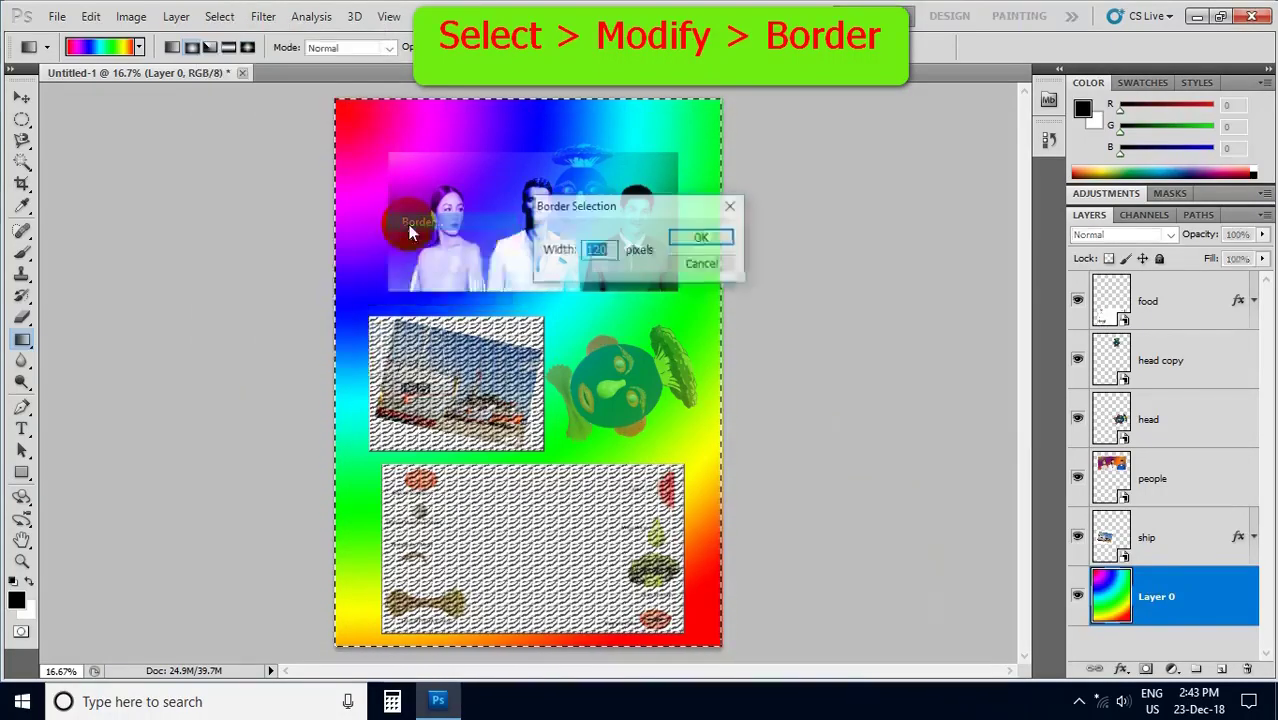
pyautogui.moveTo(567, 222); pyautogui.dragTo(651, 198)
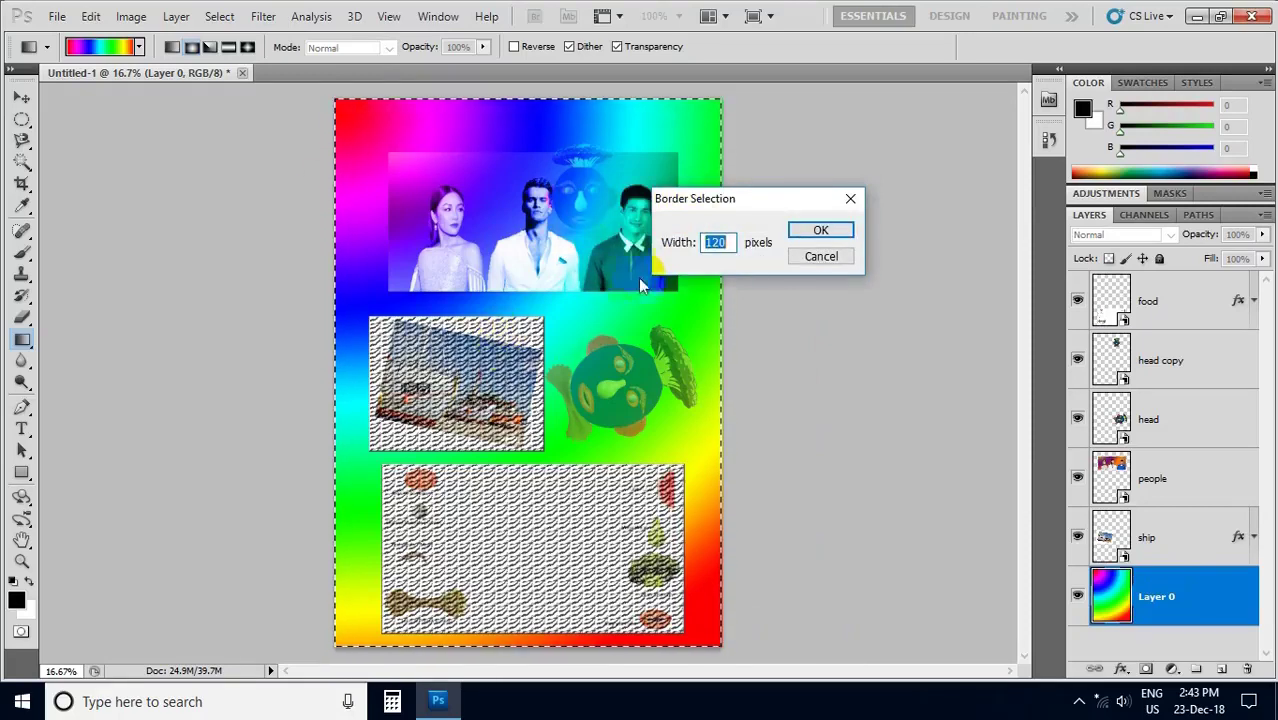
pyautogui.write('100')
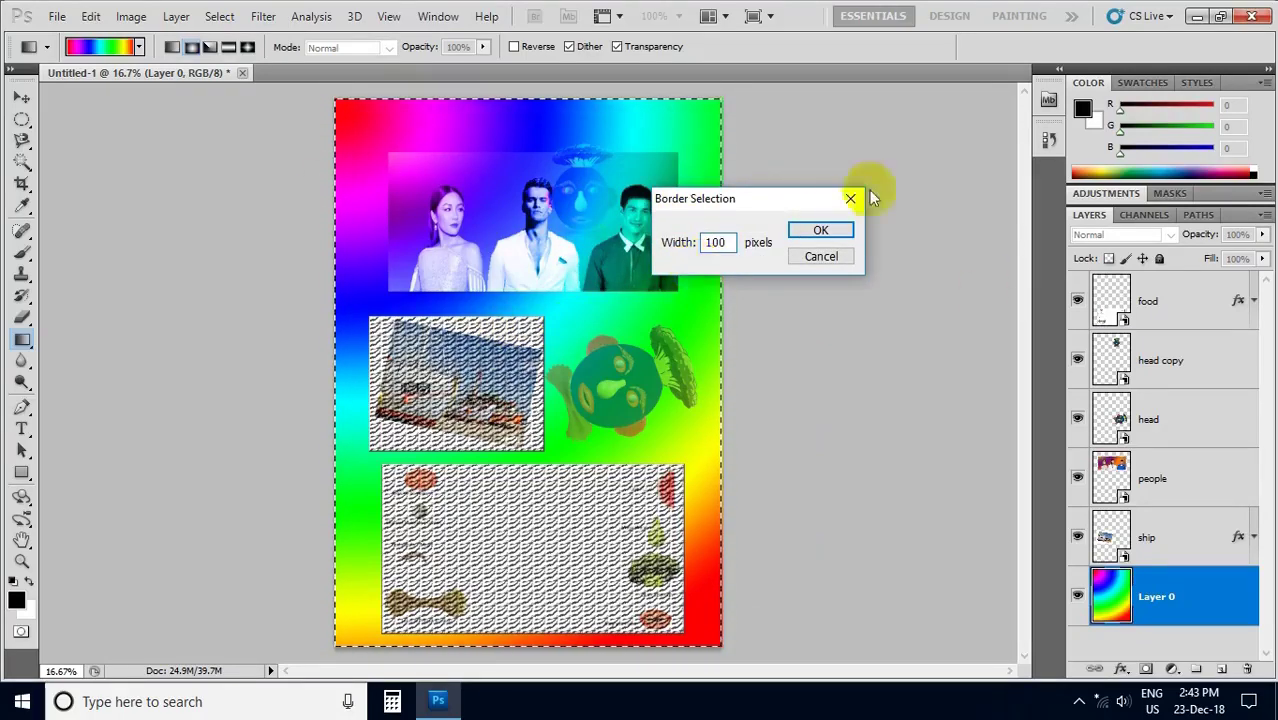
pyautogui.click(820, 230)
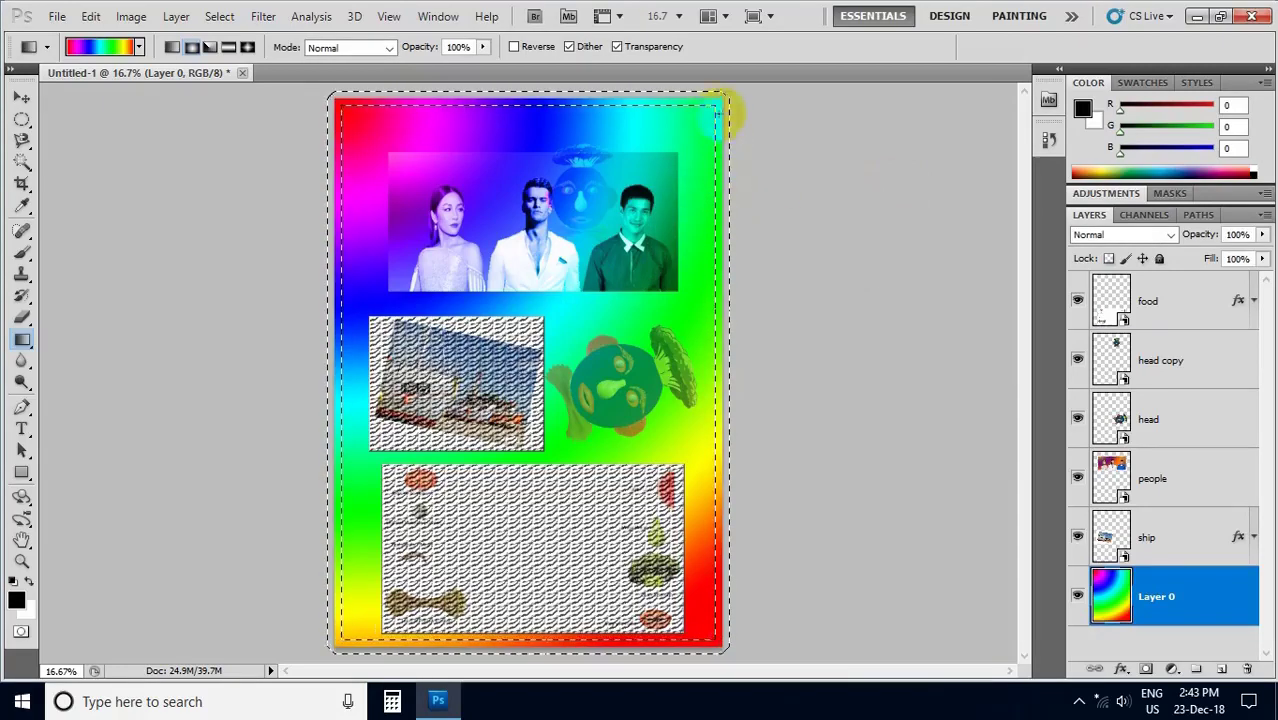
pyautogui.keyDown('alt'); pyautogui.click(489, 149); pyautogui.keyUp('alt')
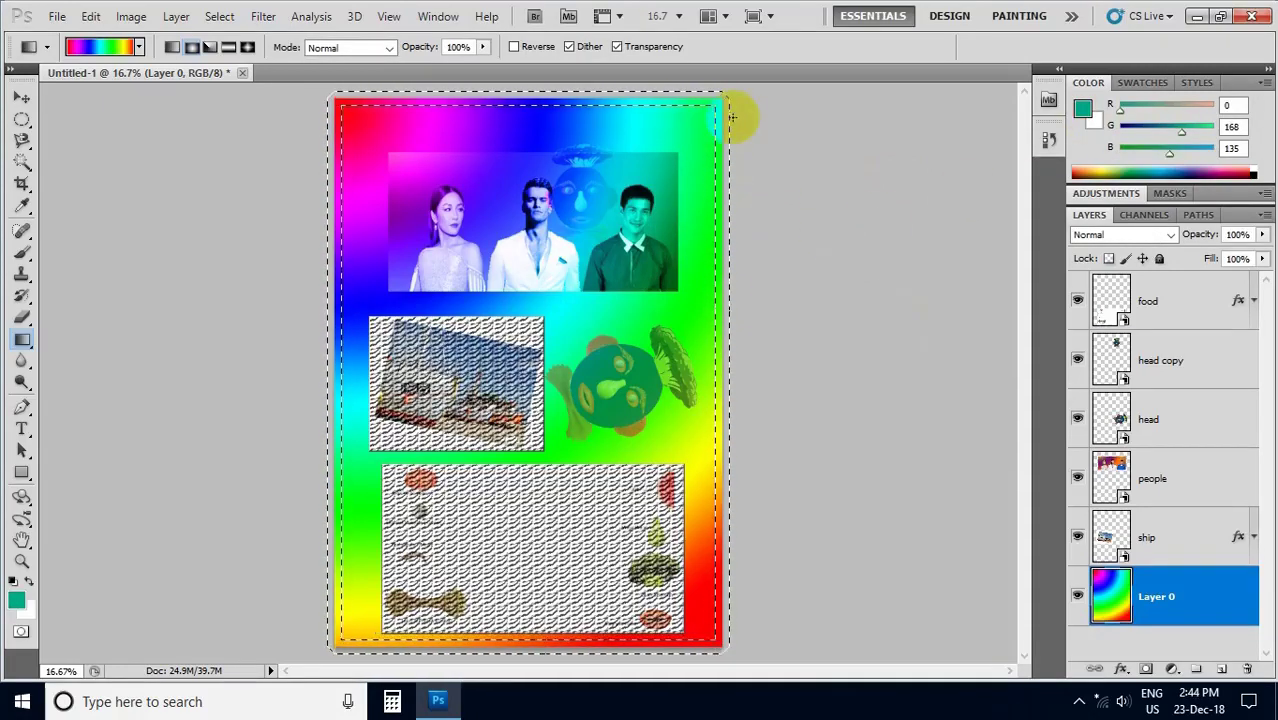
pyautogui.click(1181, 168)
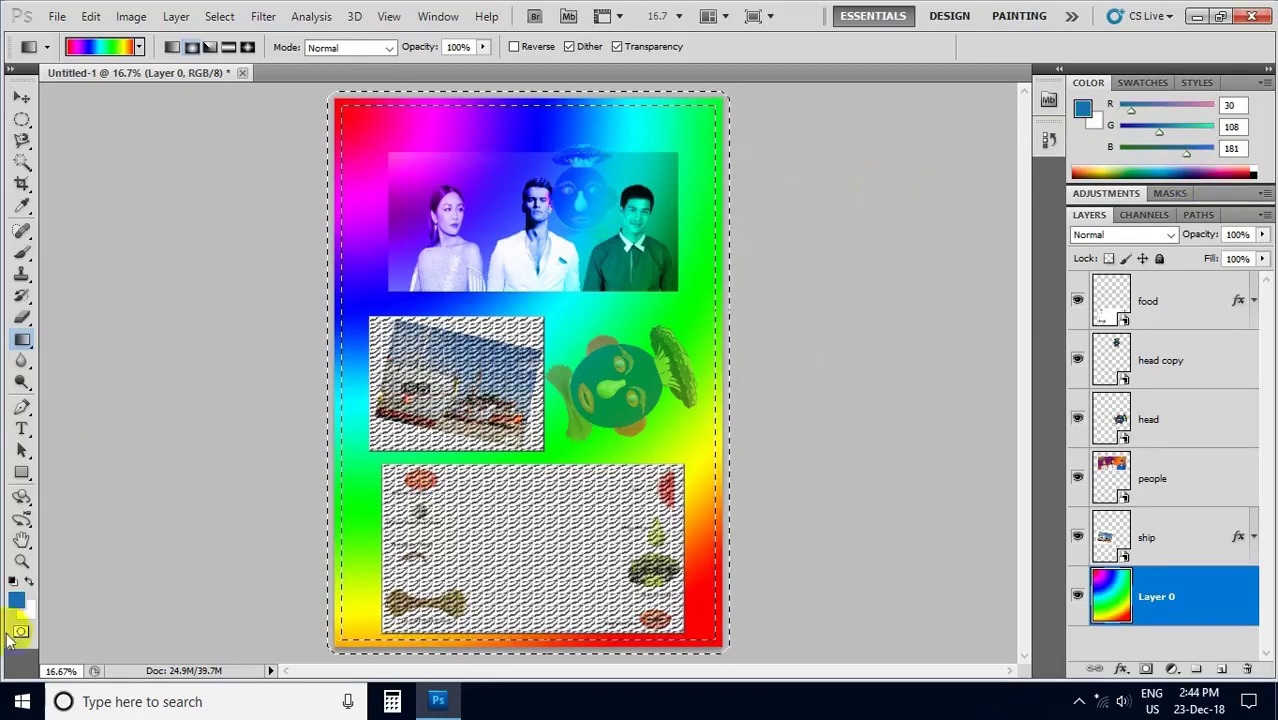
# - Fill the border band with the background colour using Edit > Fill
pyautogui.click(91, 17)
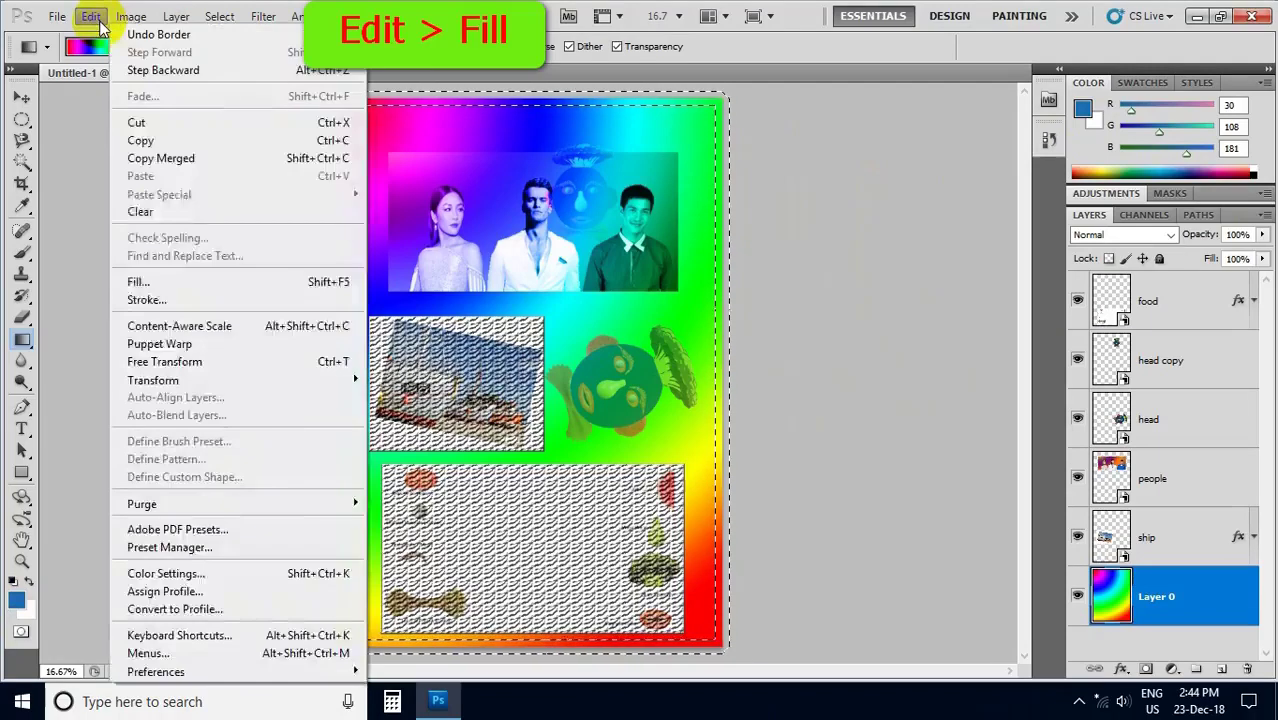
pyautogui.click(146, 285)
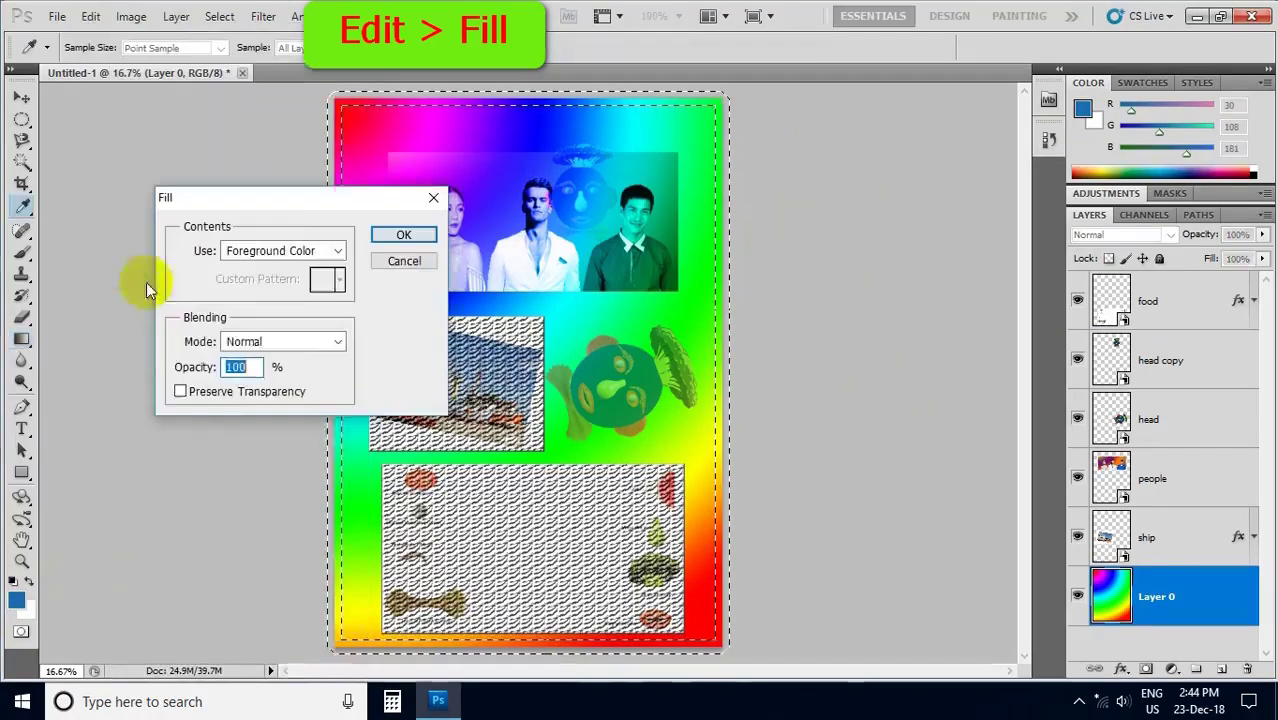
pyautogui.moveTo(271, 193)
pyautogui.mouseDown()
pyautogui.moveTo(237, 245)
pyautogui.moveTo(234, 339)
pyautogui.moveTo(197, 387)
pyautogui.mouseUp()
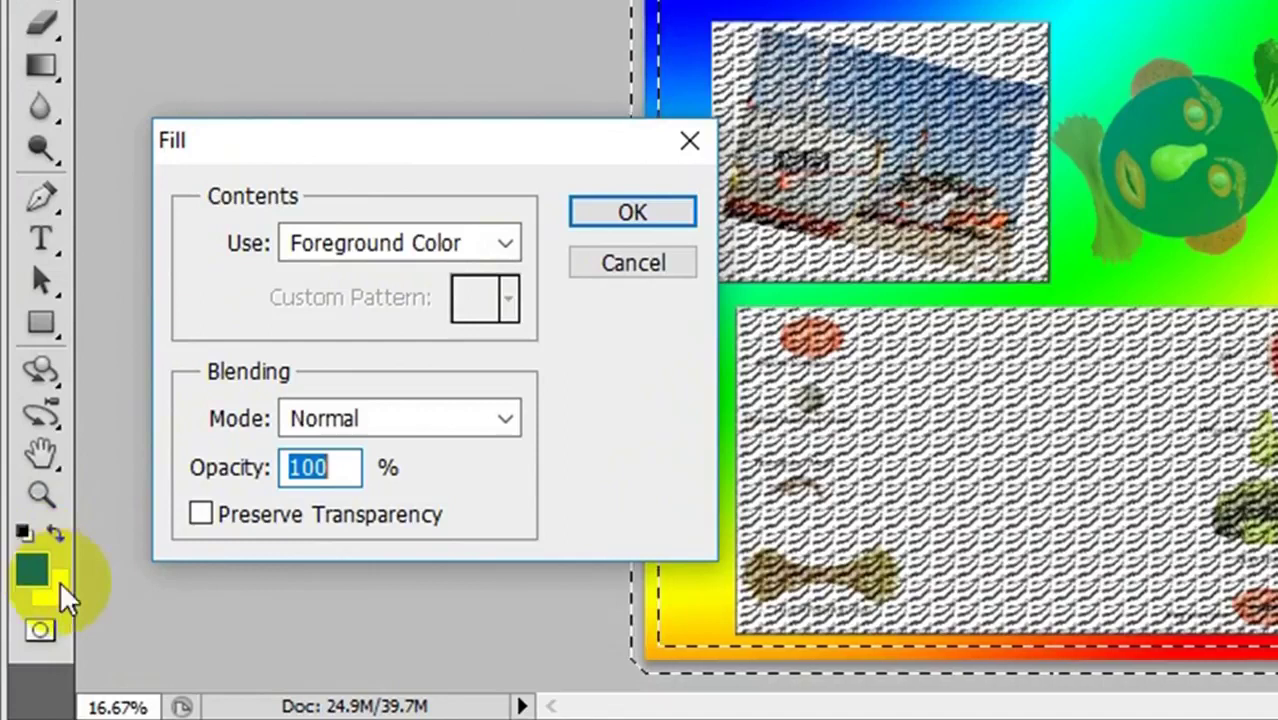
pyautogui.click(134, 528)
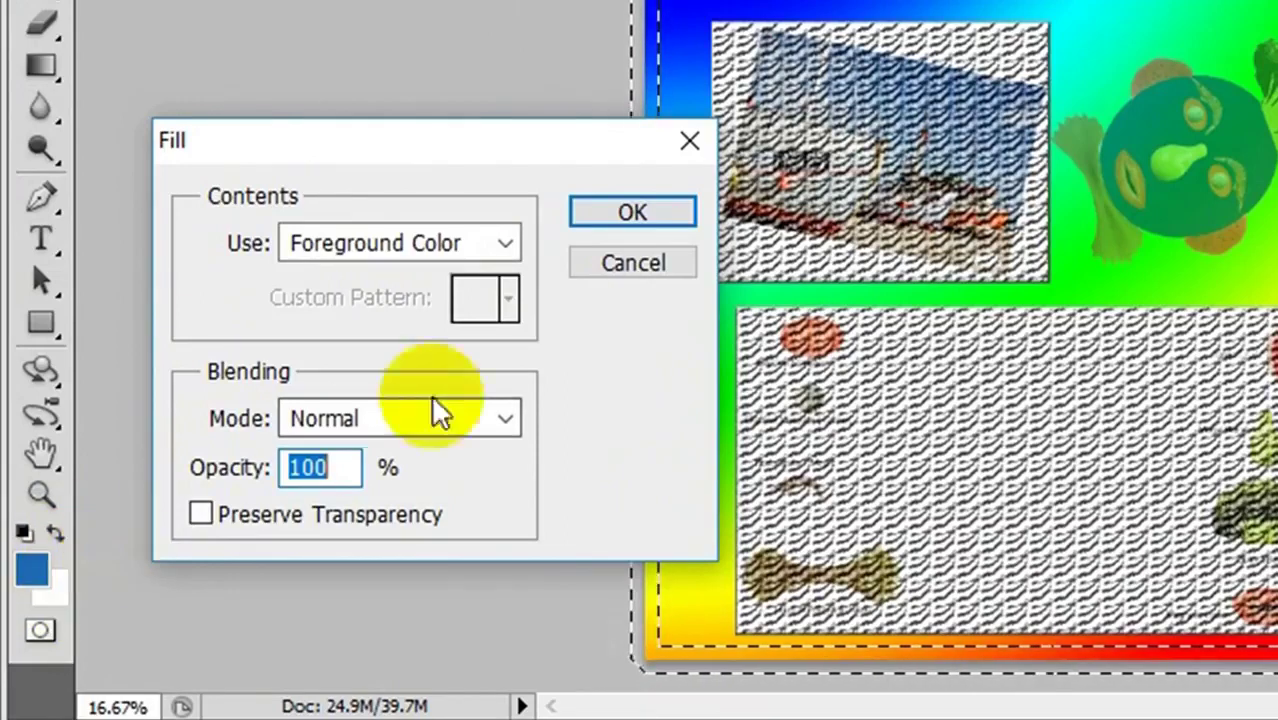
pyautogui.click(510, 243)
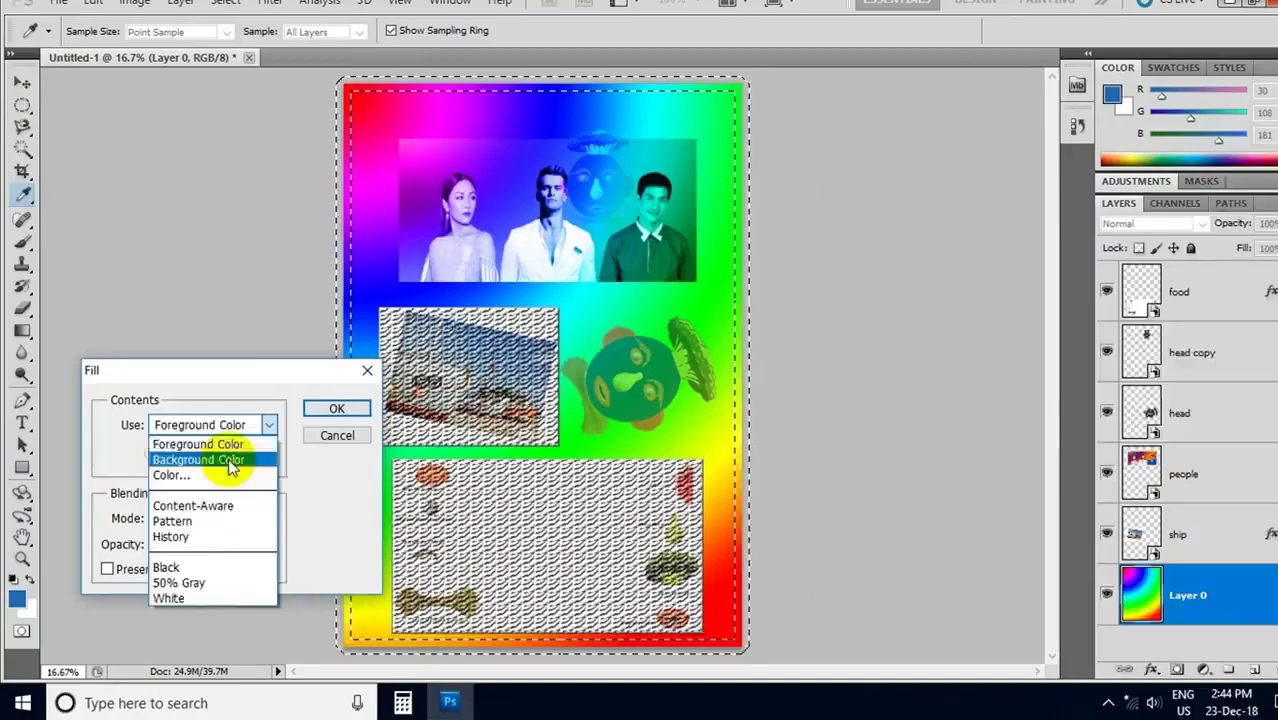
pyautogui.click(228, 458)
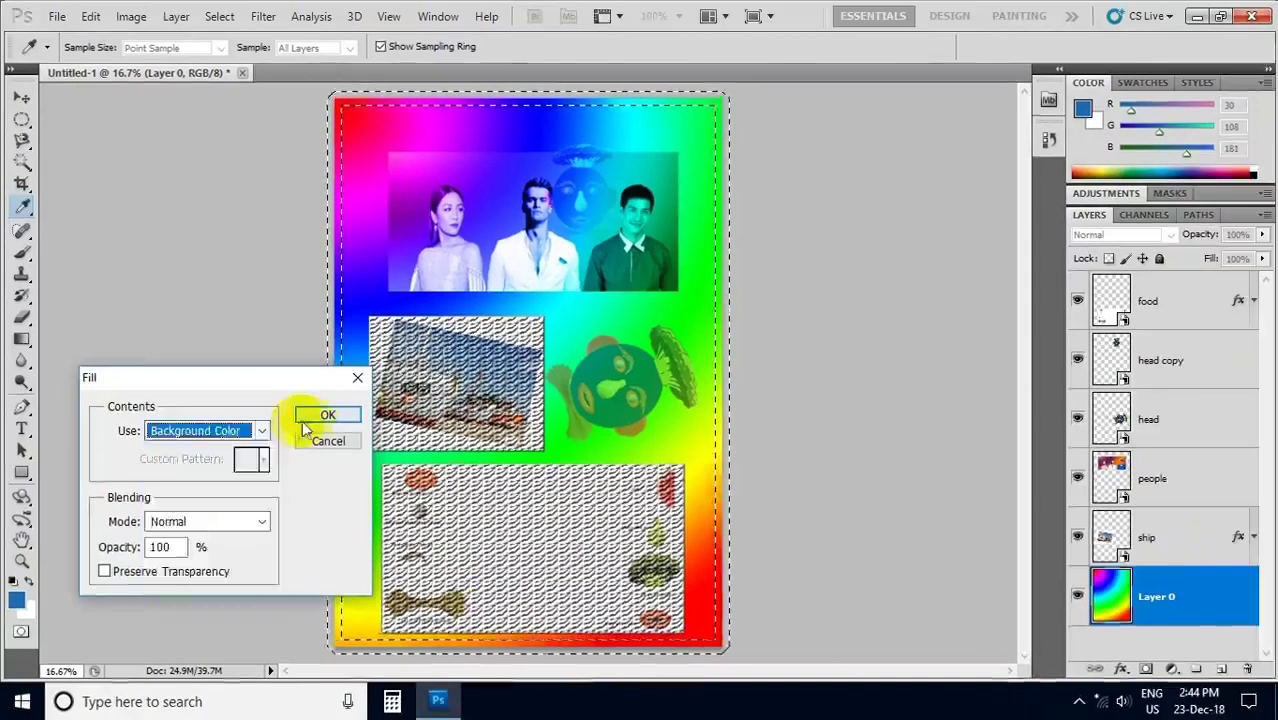
pyautogui.click(305, 420)
pyautogui.press('g')
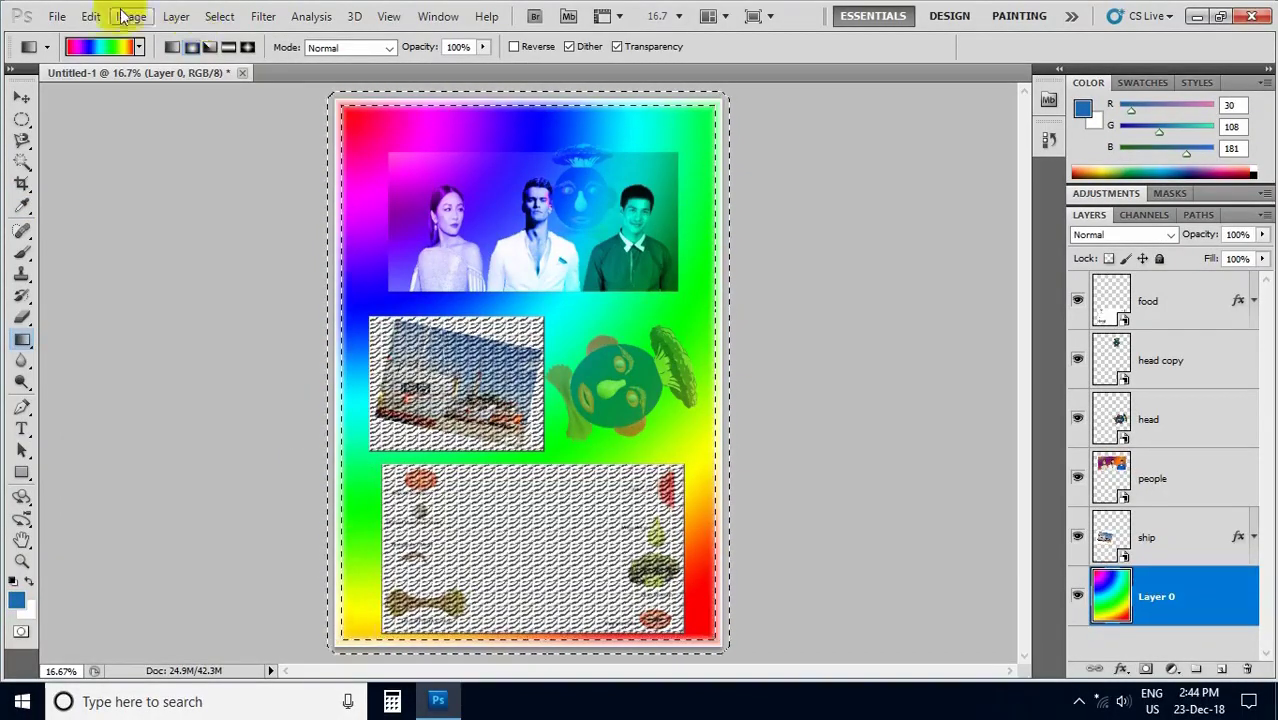
# - Refill the border band with the blue foreground colour
pyautogui.click(91, 17)
pyautogui.click(170, 274)
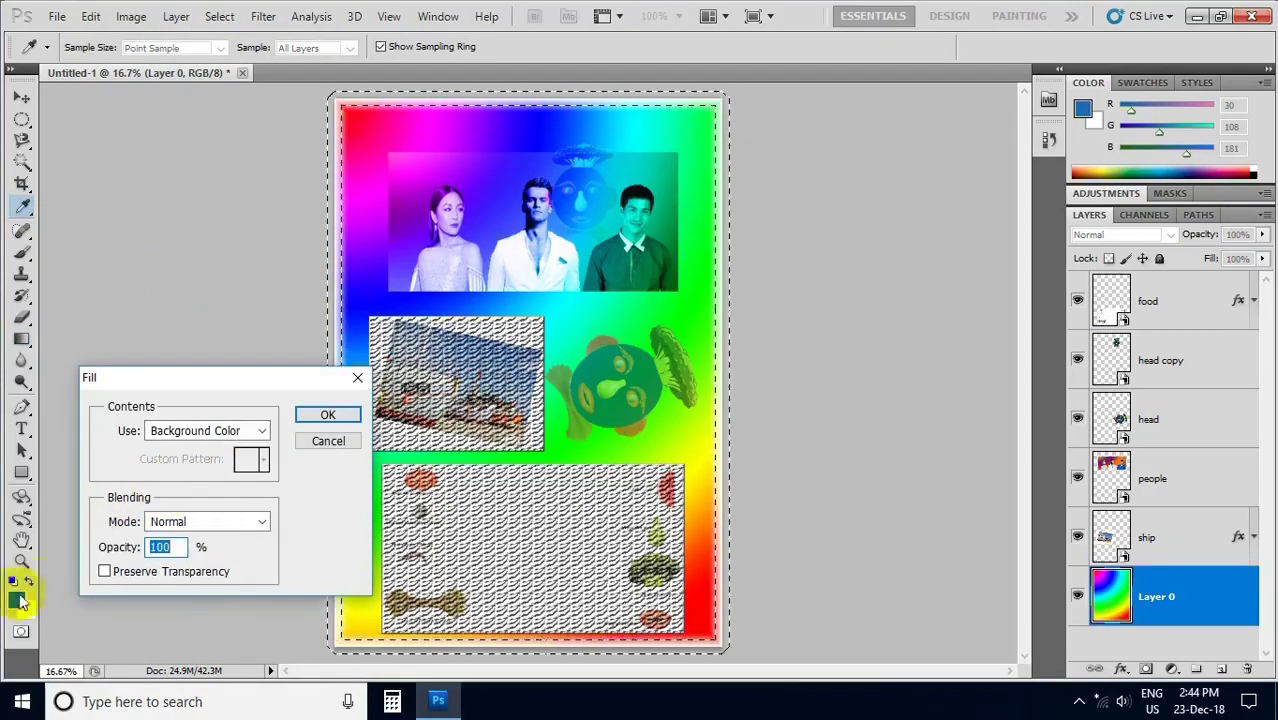
pyautogui.click(267, 428)
pyautogui.click(193, 450)
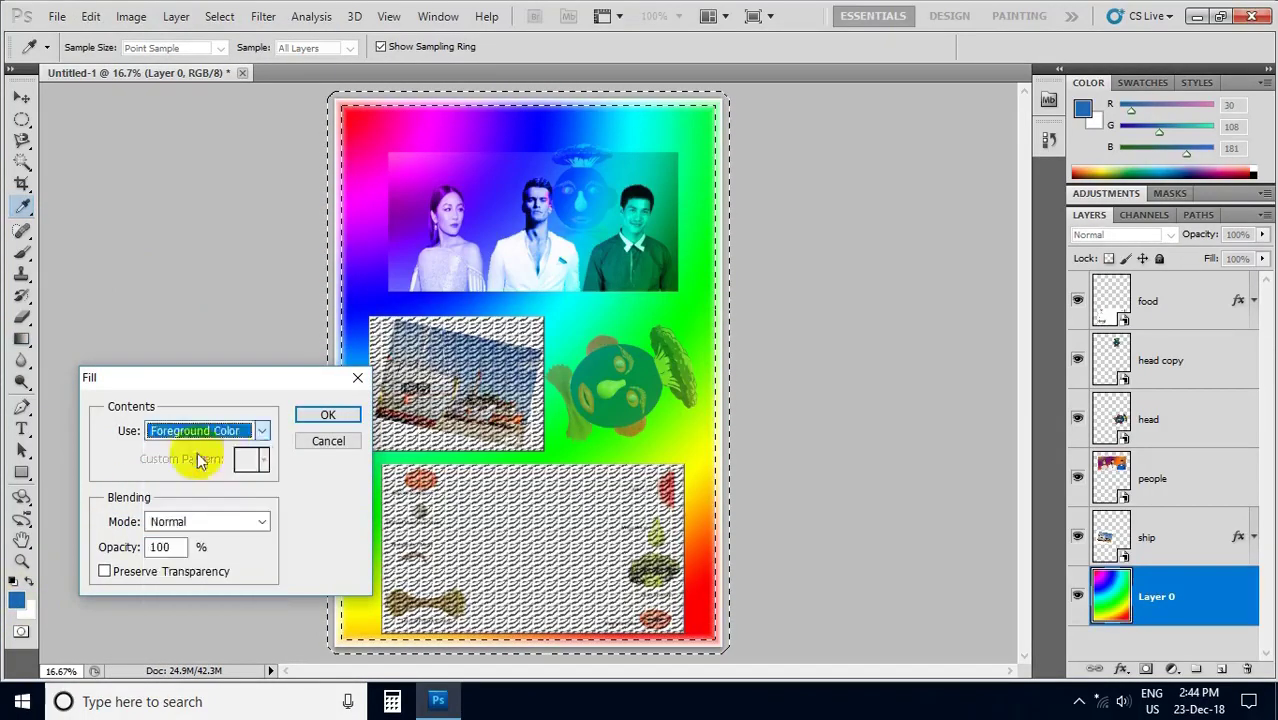
pyautogui.click(328, 416)
pyautogui.moveTo(382, 180); pyautogui.dragTo(257, 260)
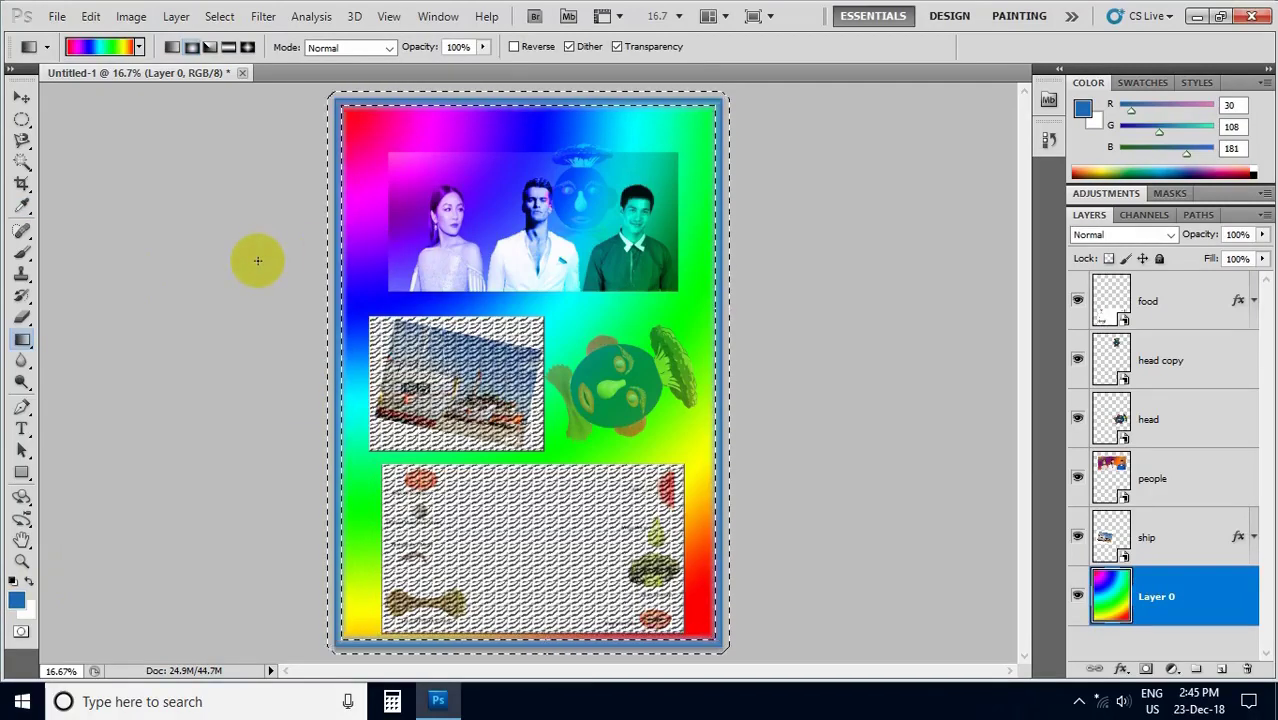
# - Deselect the border and make the working colours white foreground over black background
pyautogui.hotkey('ctrl', 'd')
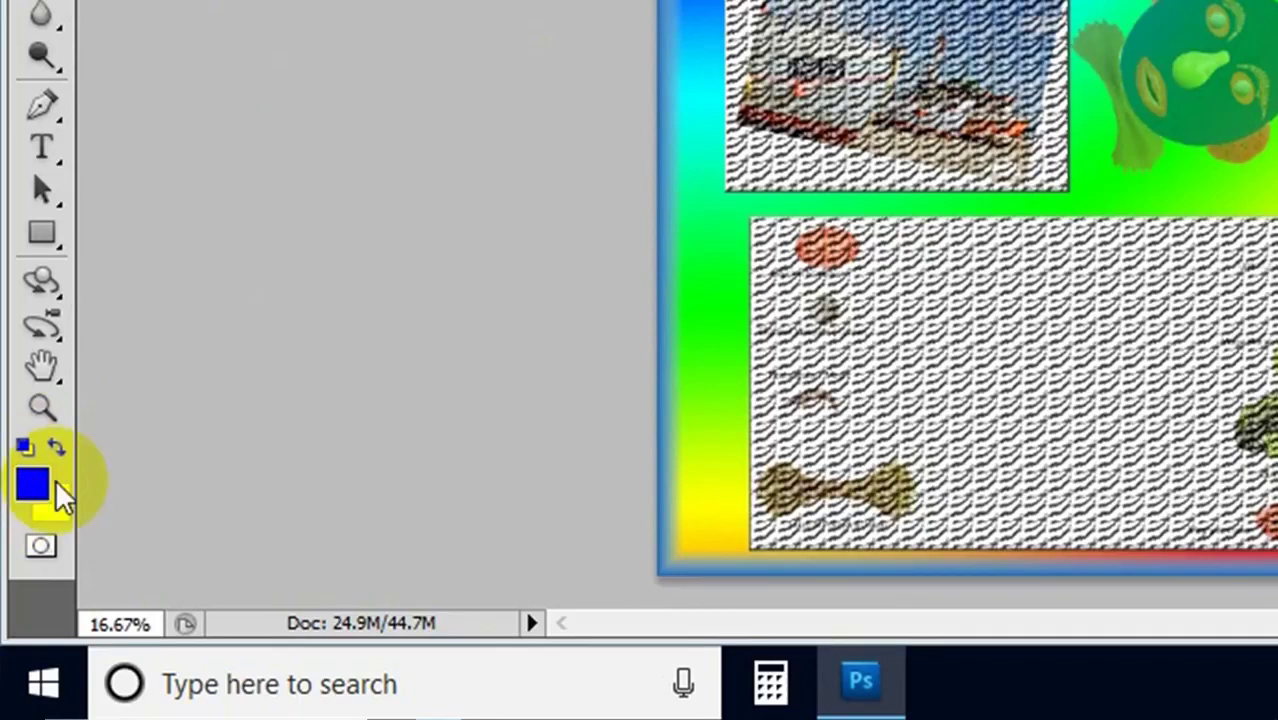
pyautogui.press('d')
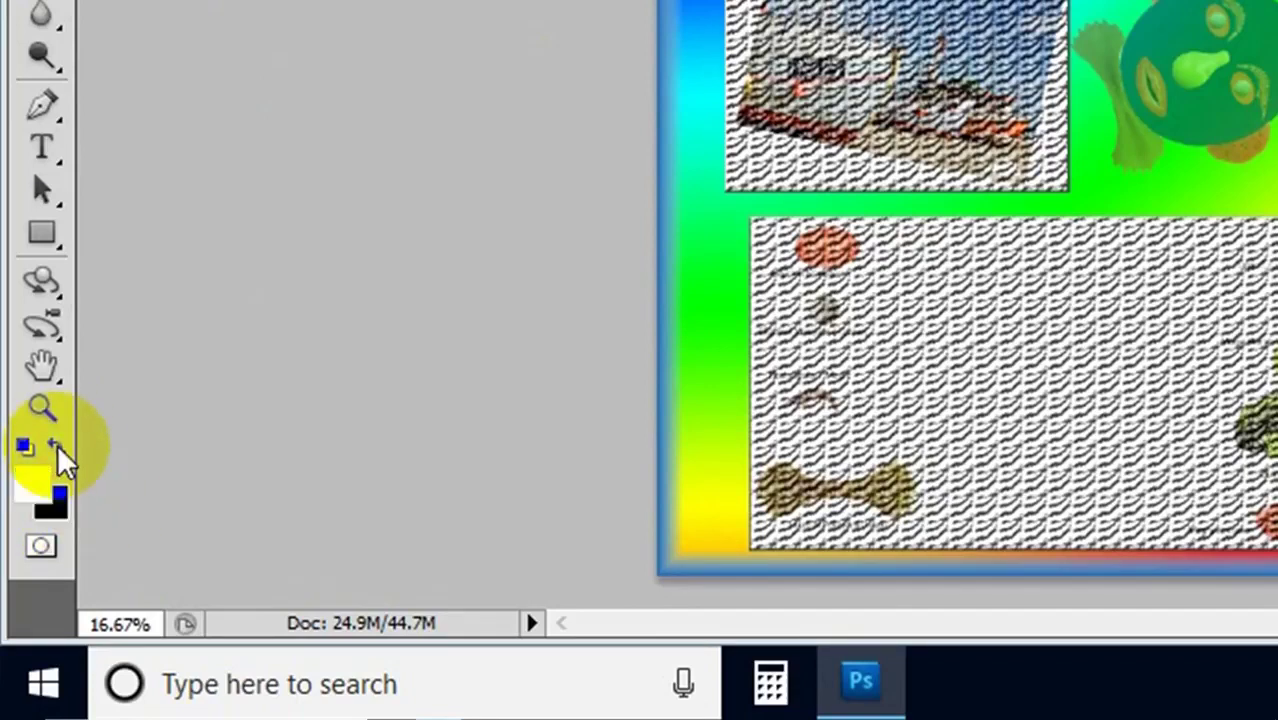
pyautogui.click(57, 448)
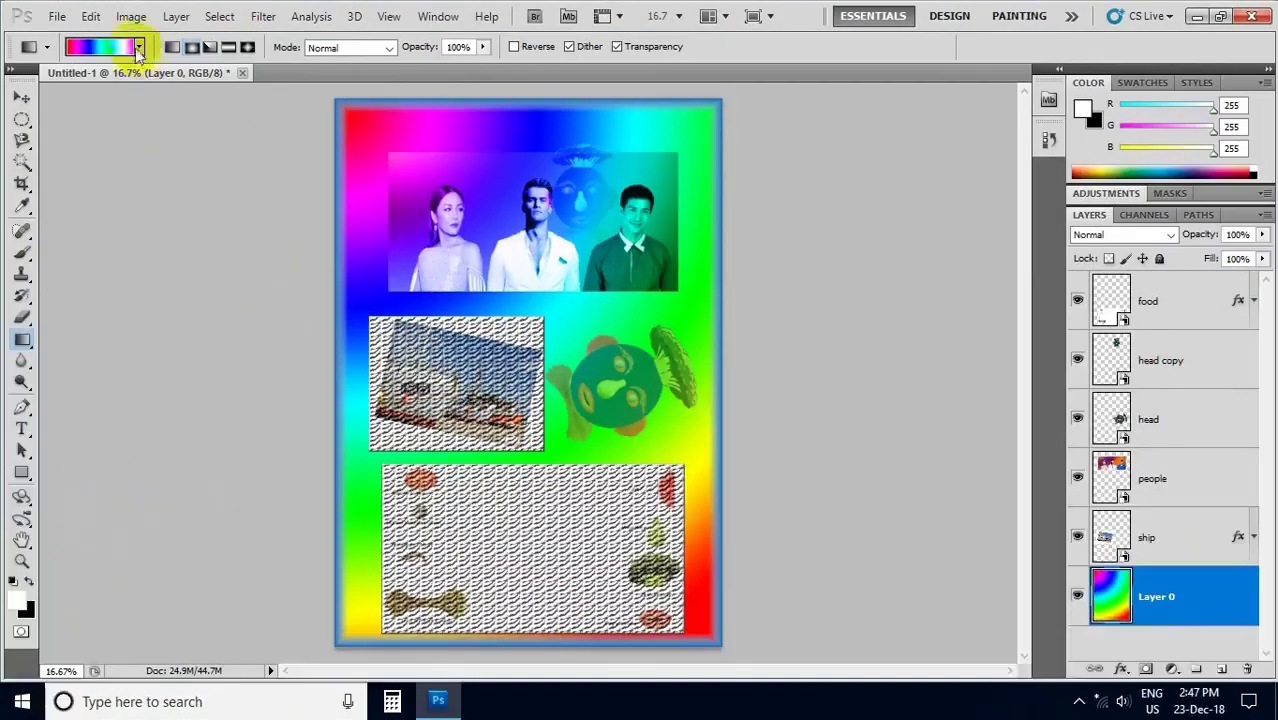
# - Duplicate the collage as a new document named 00112
pyautogui.click(130, 18)
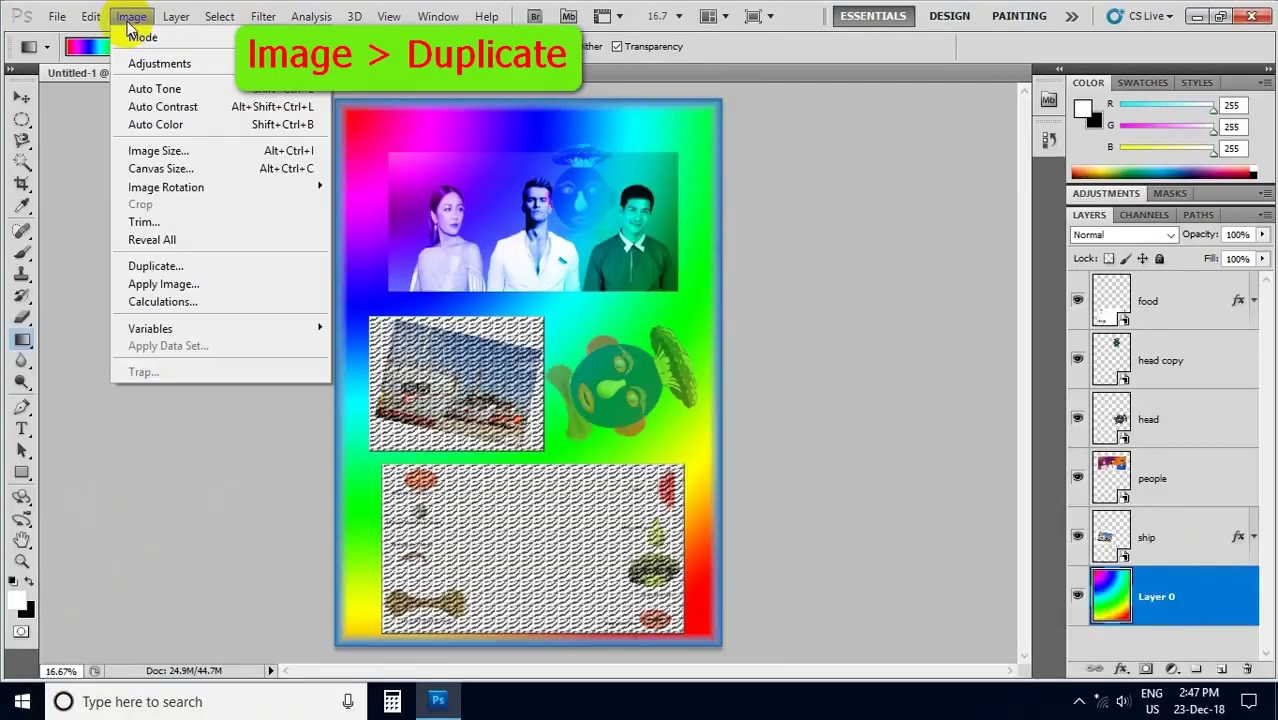
pyautogui.click(172, 266)
pyautogui.write('00112')
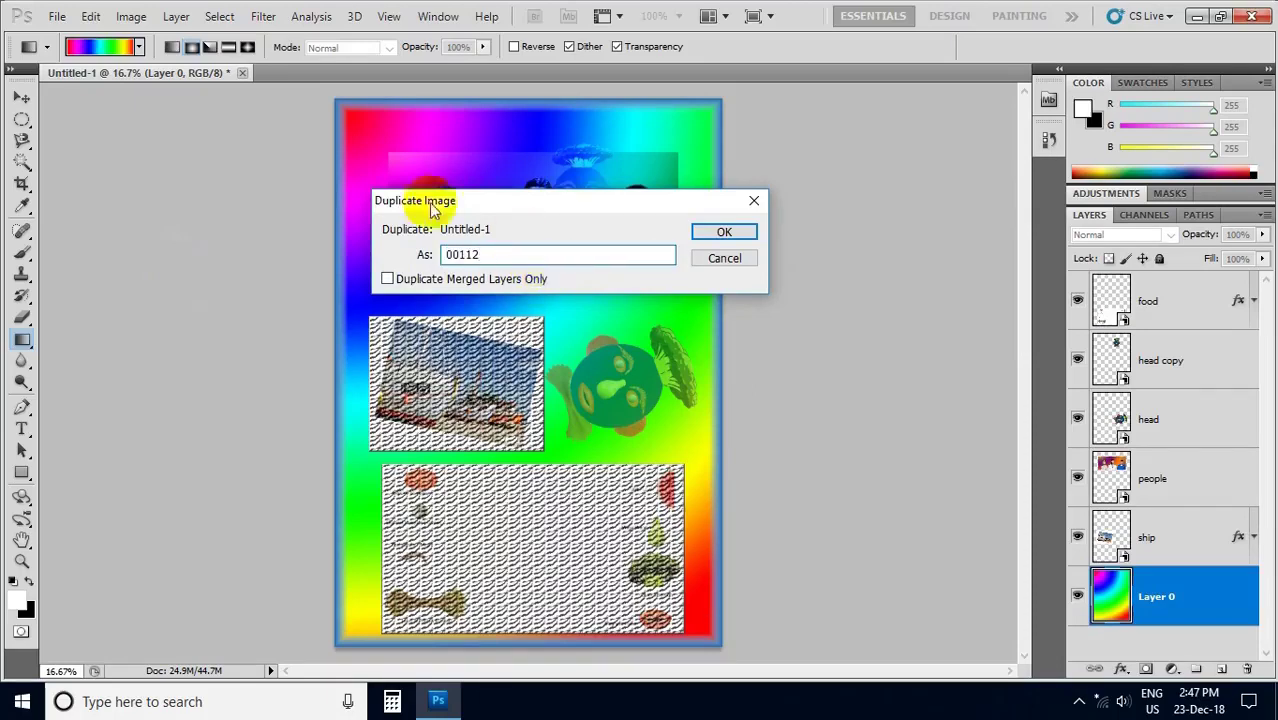
pyautogui.click(726, 234)
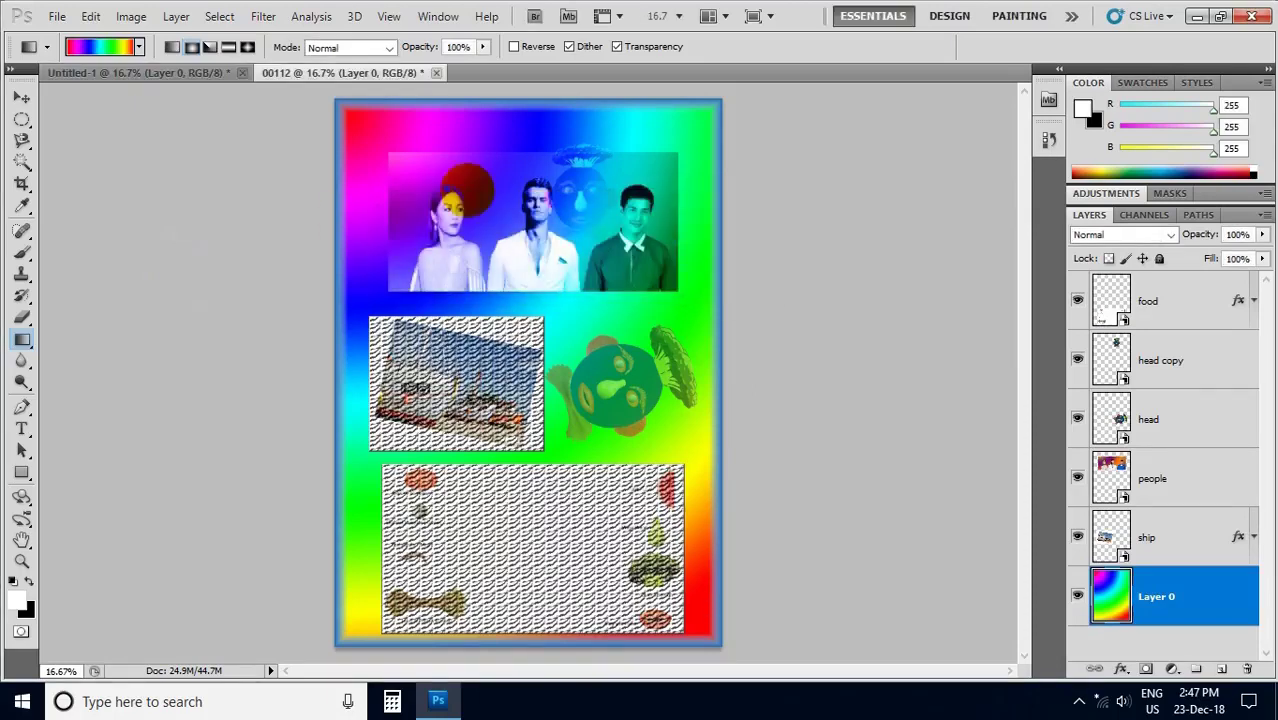
# - Compare the Untitled-1 and 00112 document tabs, ending on 00112
pyautogui.click(202, 70)
pyautogui.click(292, 76)
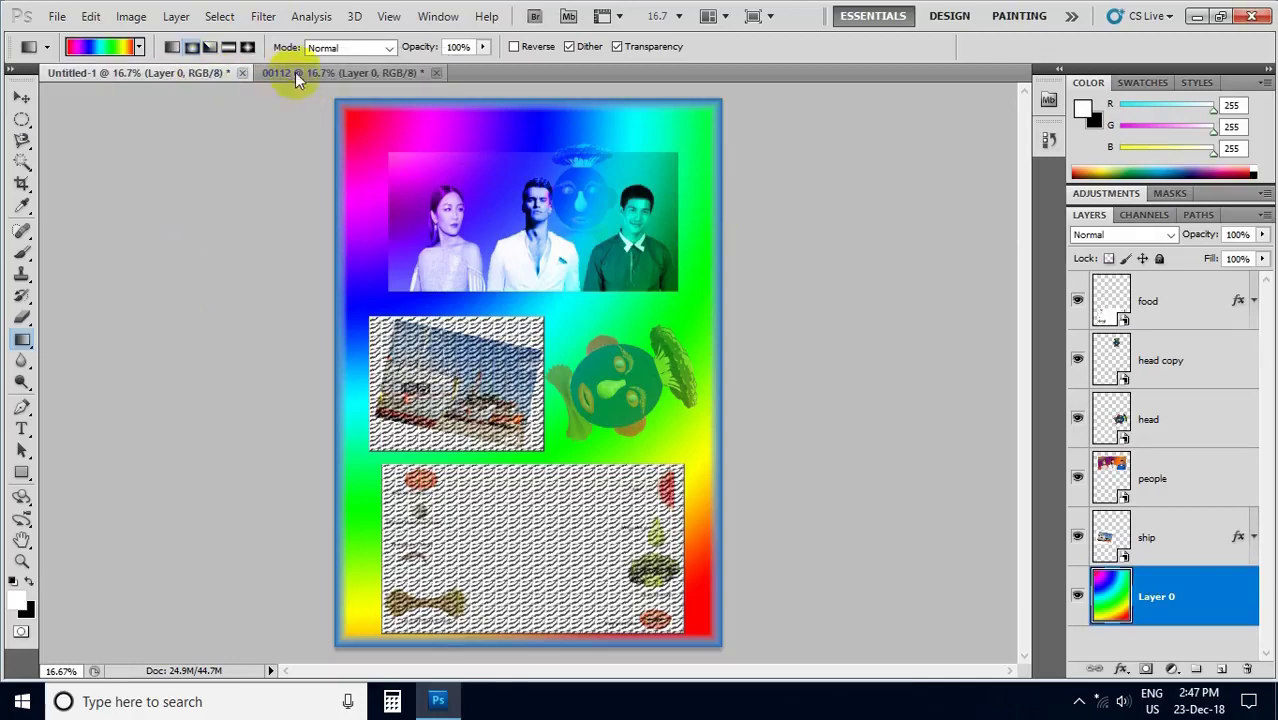
pyautogui.click(294, 74)
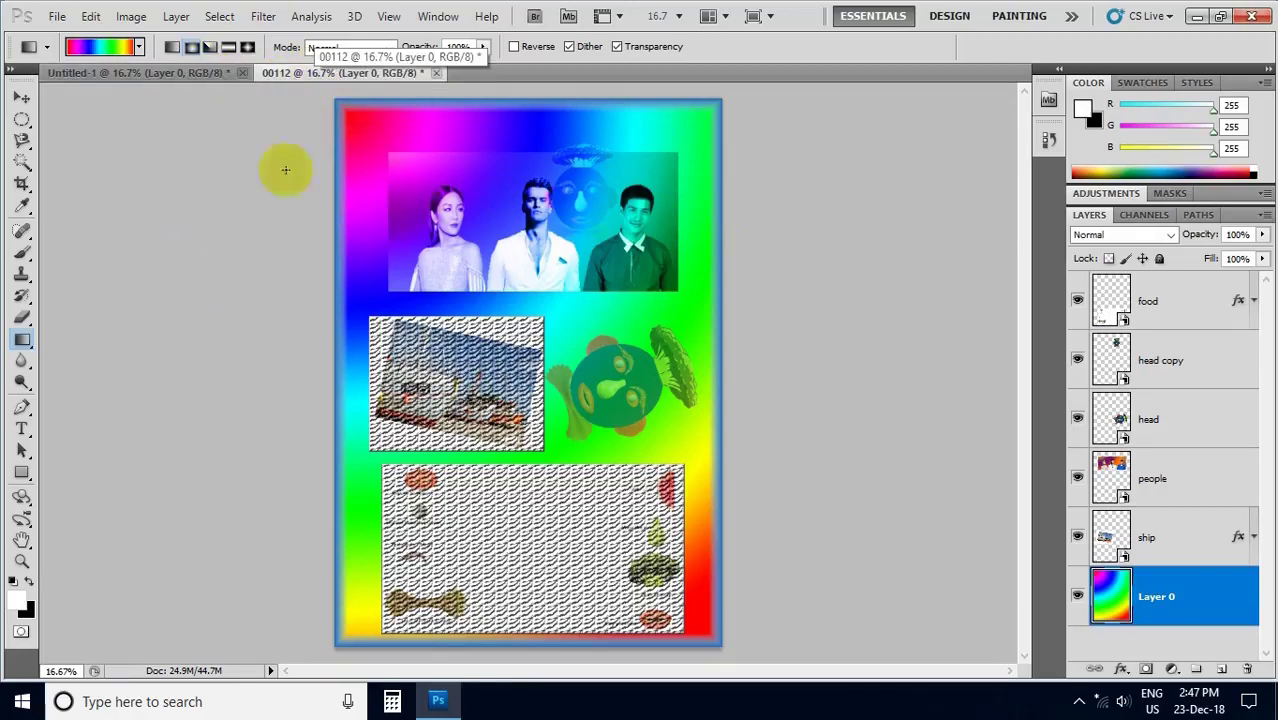
pyautogui.click(191, 71)
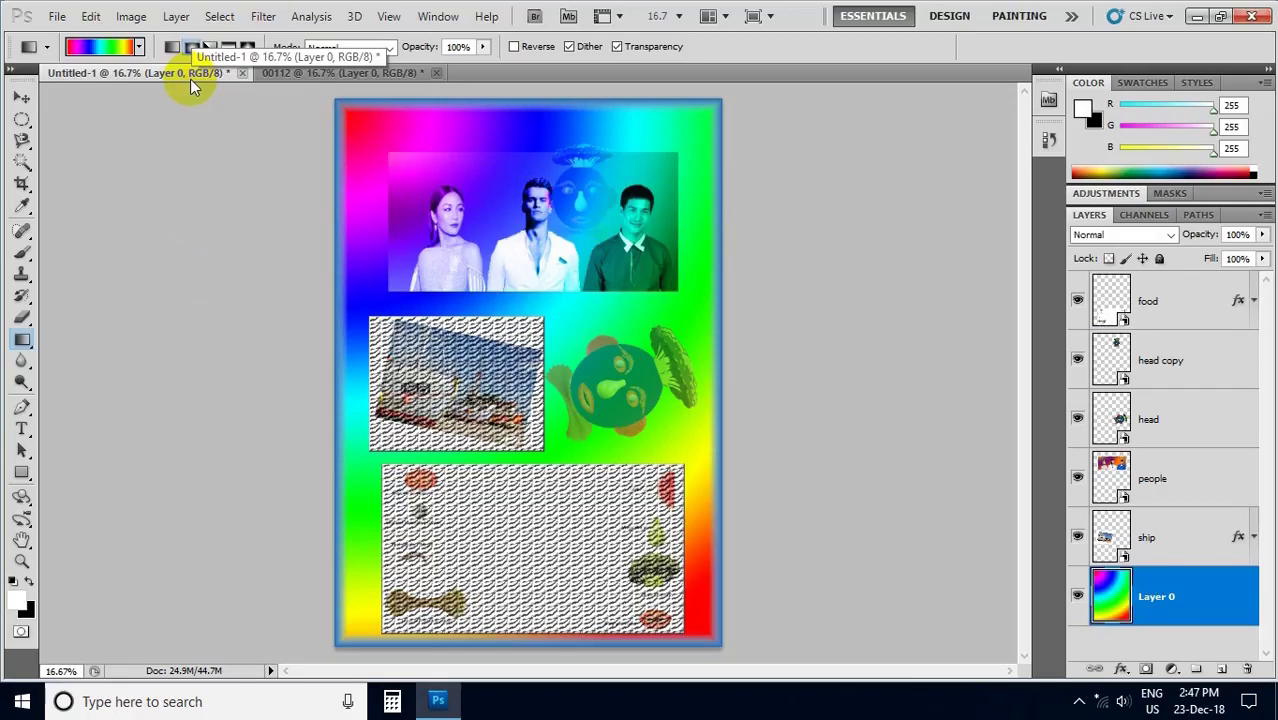
pyautogui.click(295, 76)
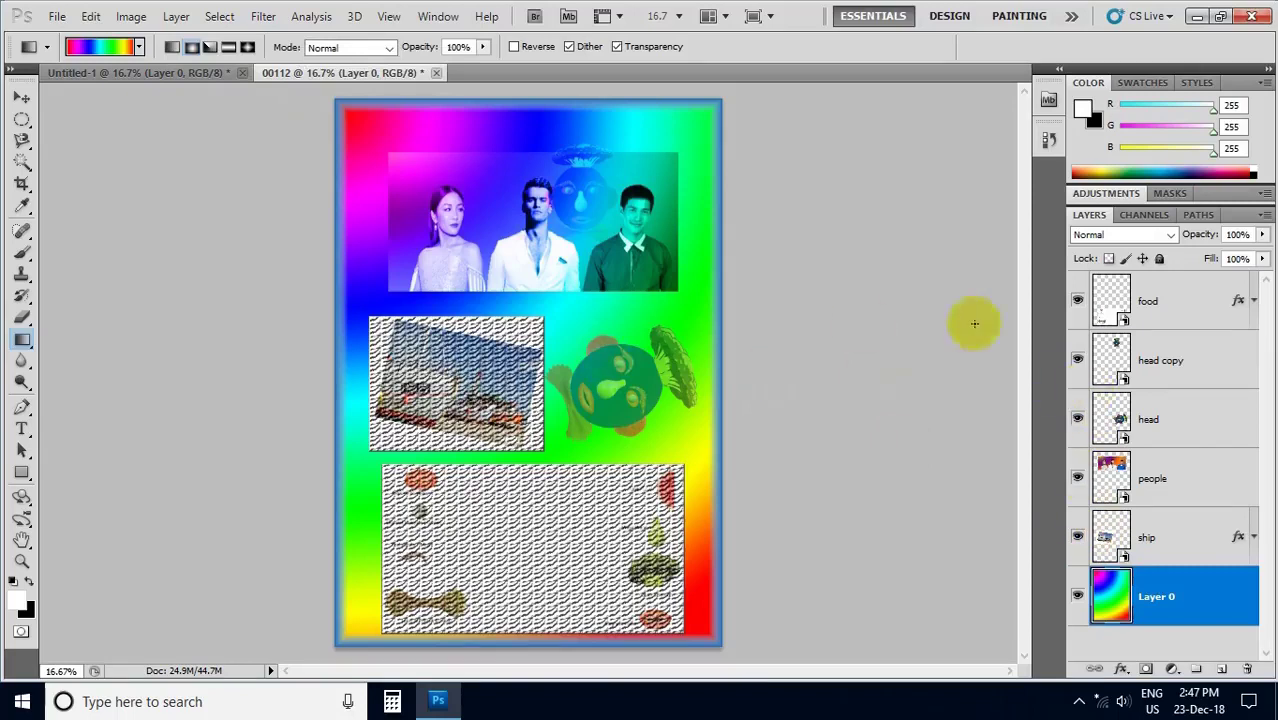
# - Hide the food and head copy layers, then merge the other visible layers into people
pyautogui.click(1077, 302)
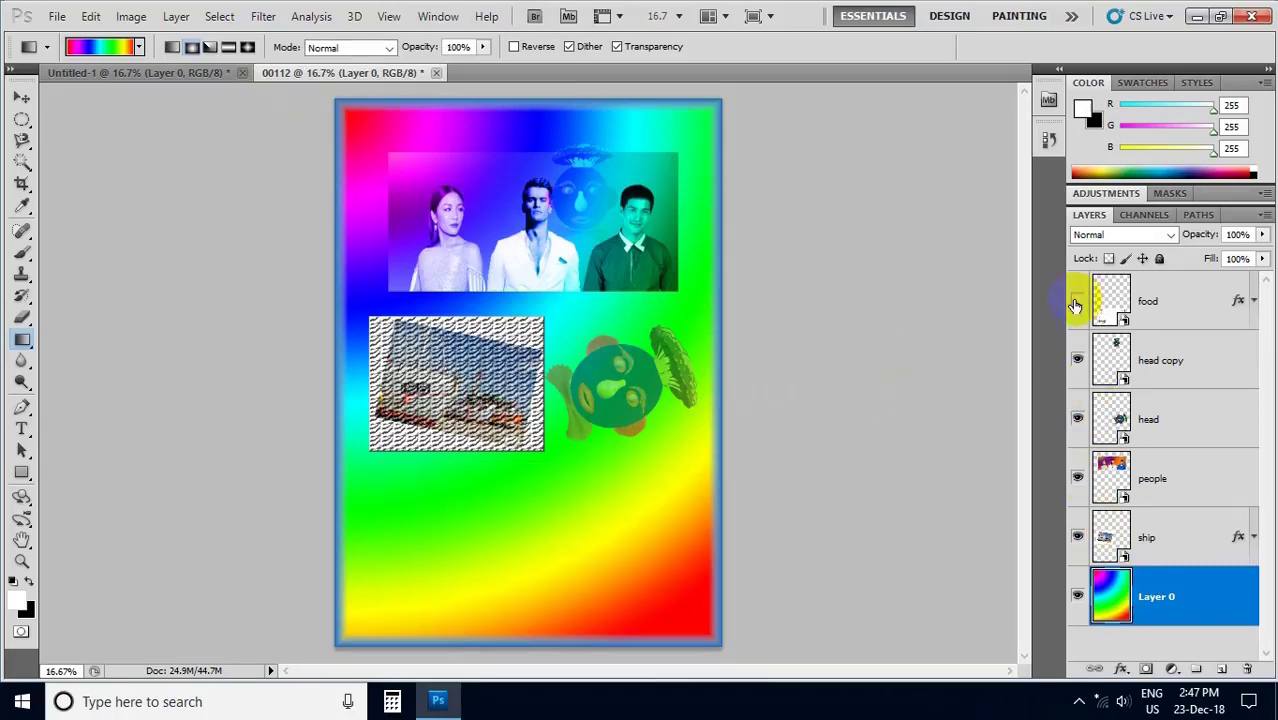
pyautogui.click(1077, 362)
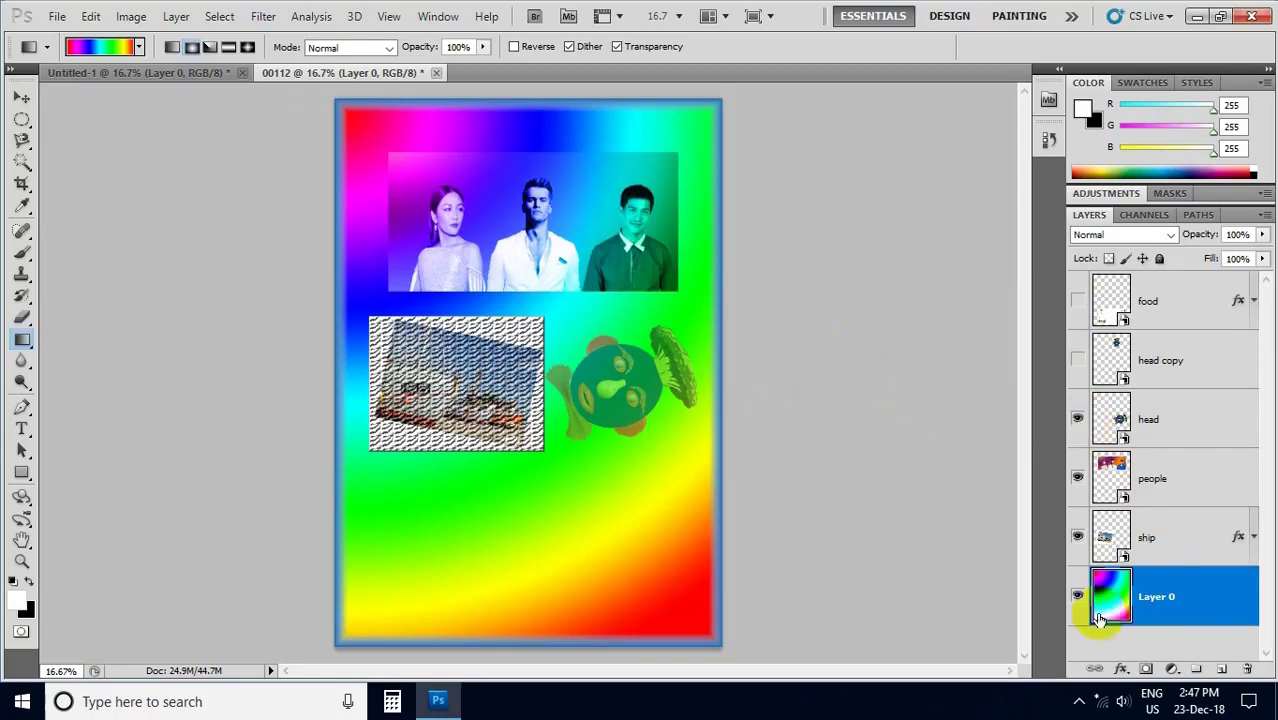
pyautogui.rightClick(1203, 482)
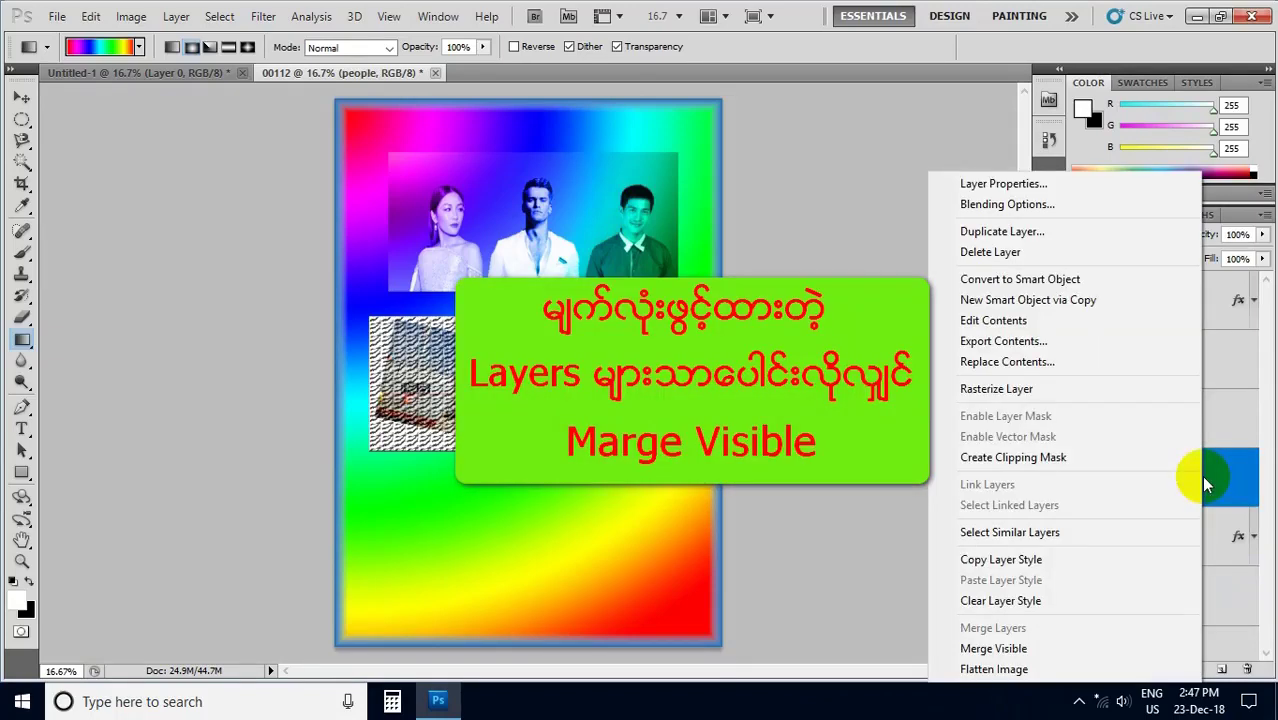
pyautogui.click(1015, 650)
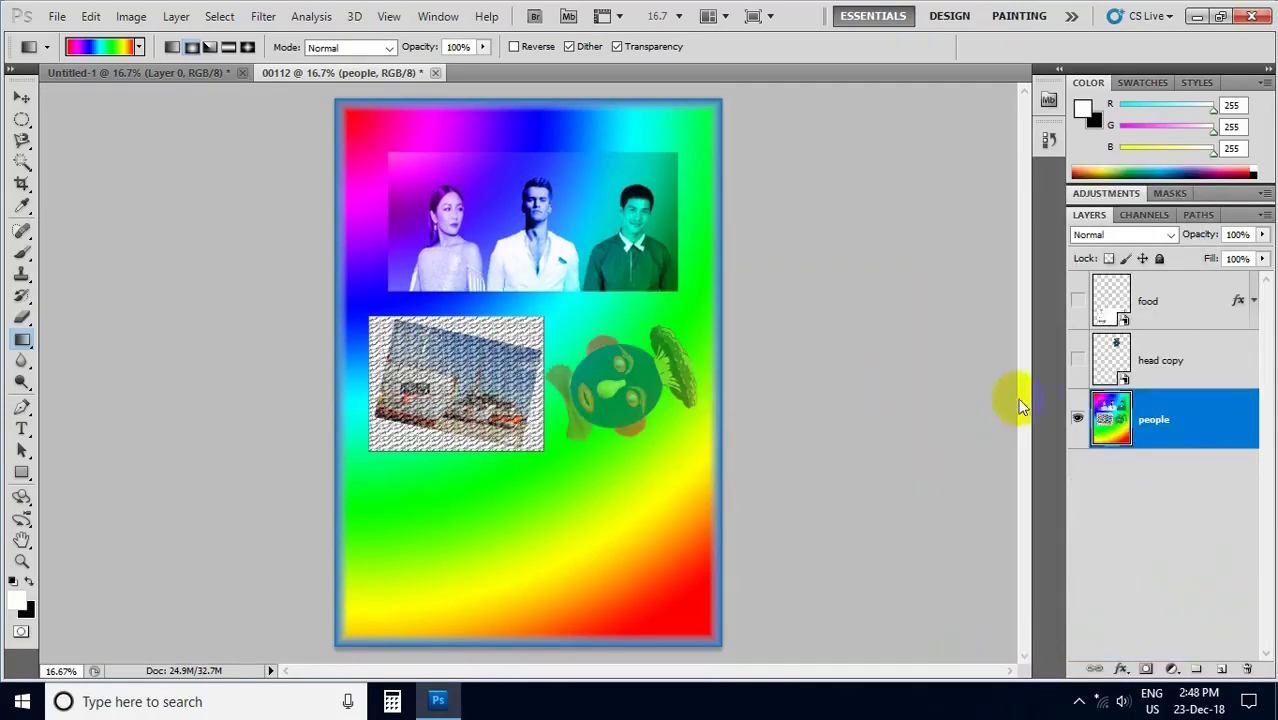
# - Show food and head copy again and flatten the image into one Background layer
pyautogui.click(1078, 359)
pyautogui.click(1079, 302)
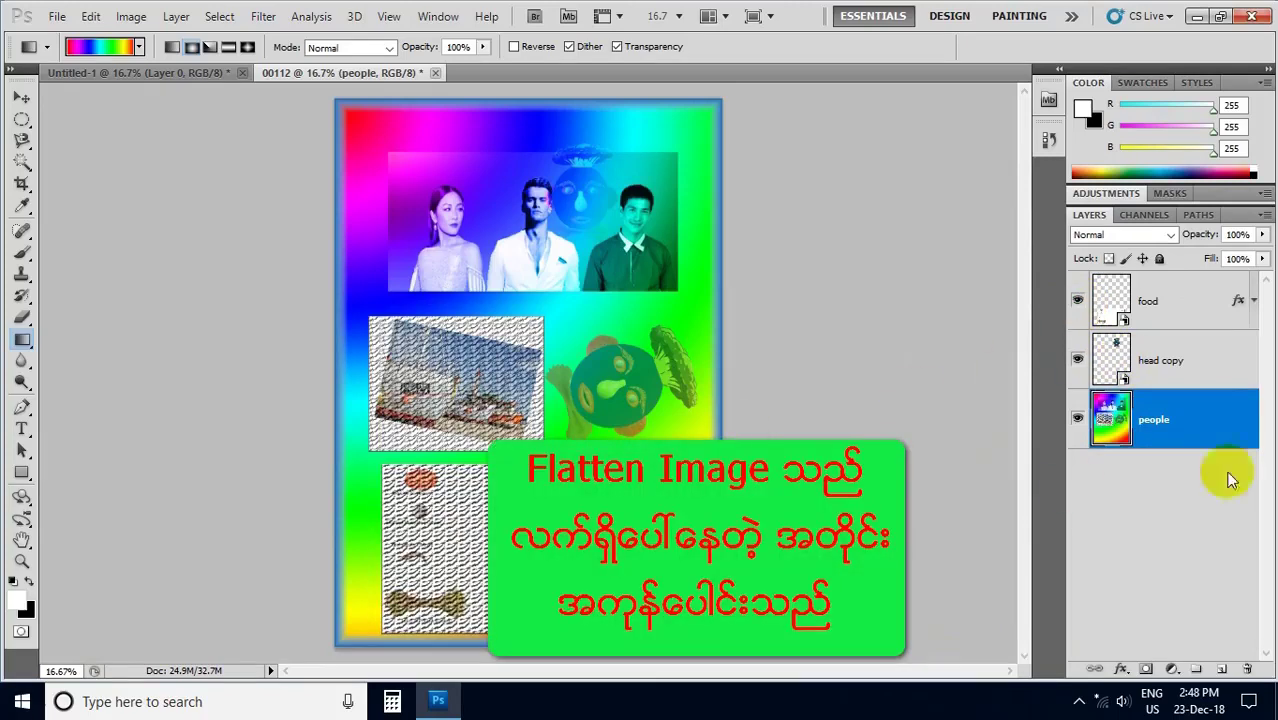
pyautogui.rightClick(1199, 372)
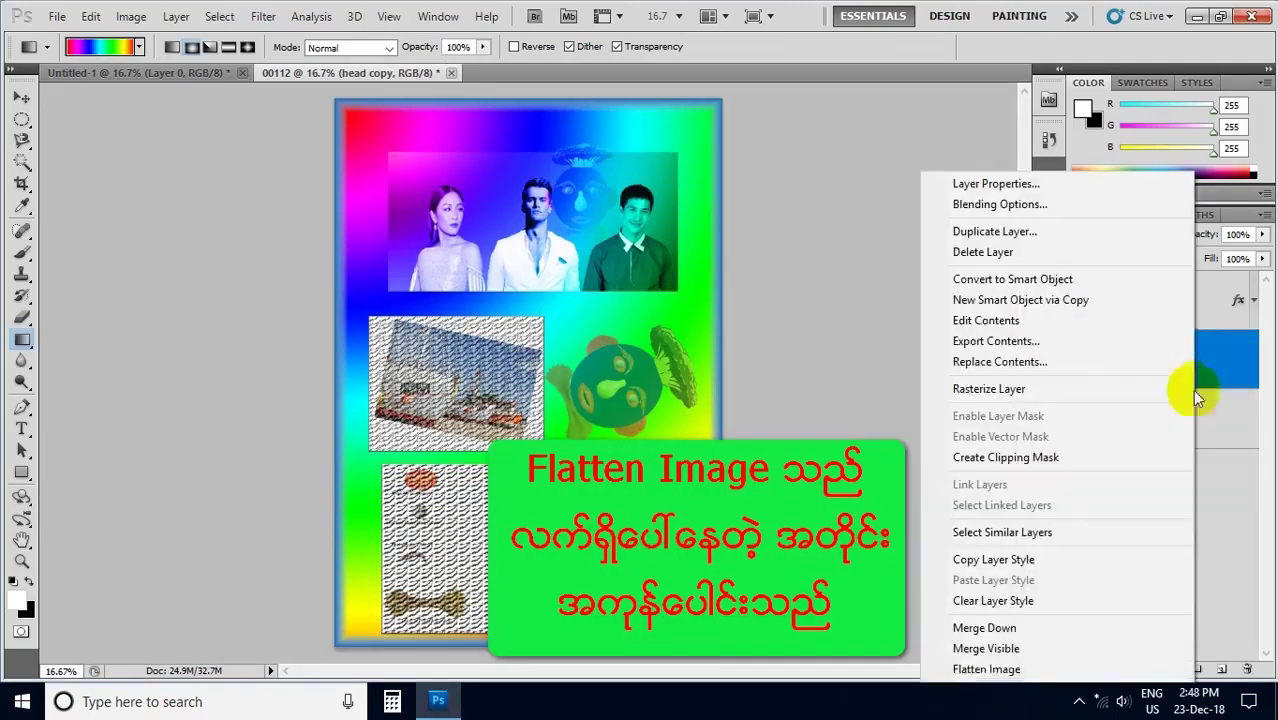
pyautogui.click(995, 671)
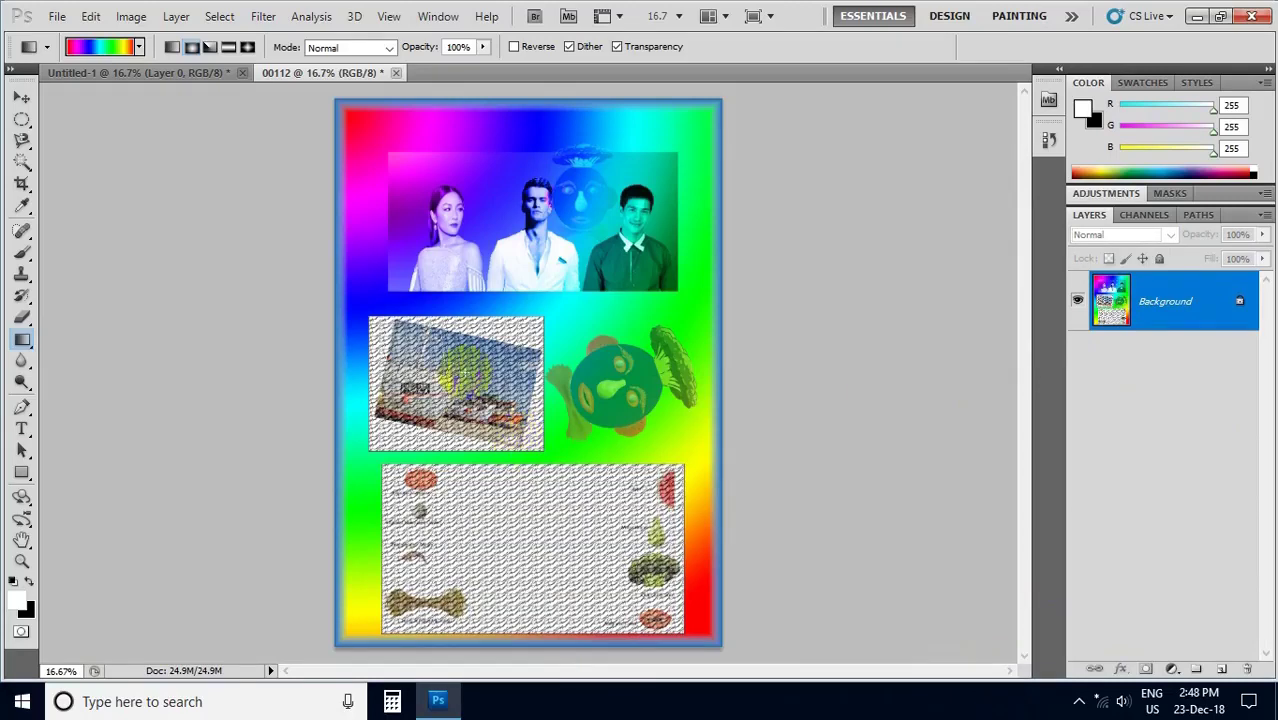
# - Save the flattened copy as 00112.png in PNG format with default PNG options
pyautogui.click(57, 17)
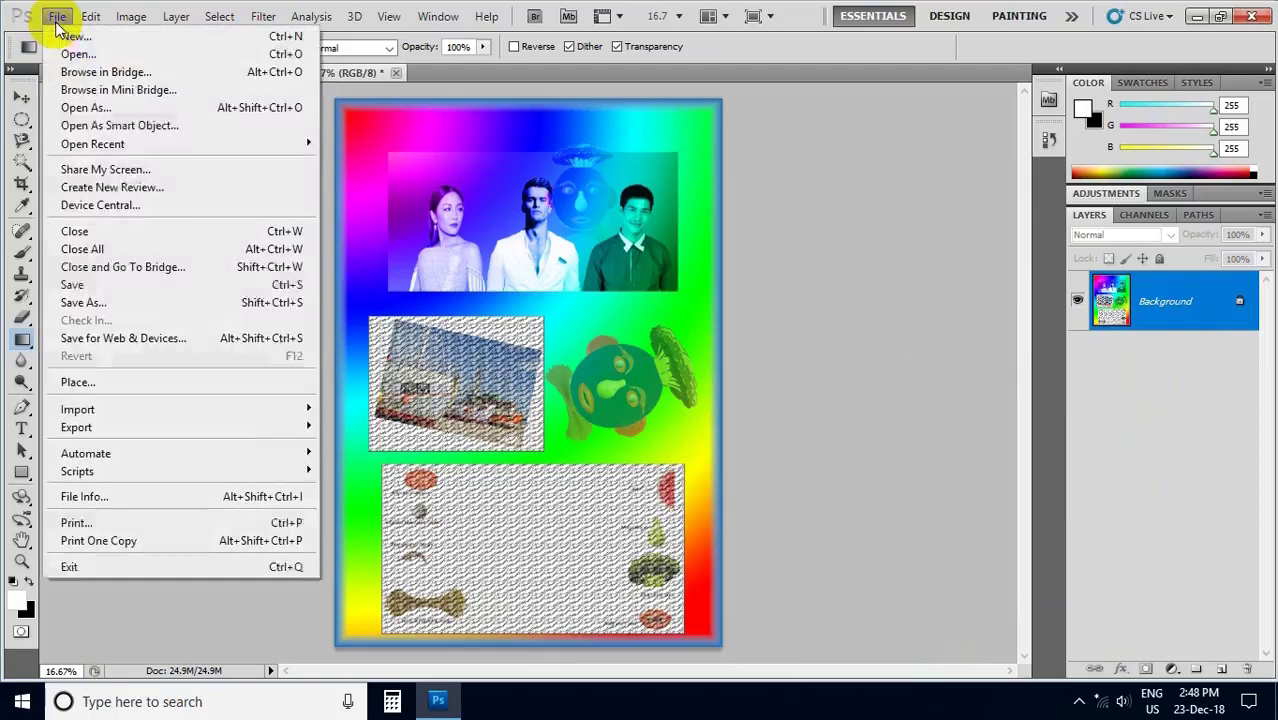
pyautogui.click(71, 288)
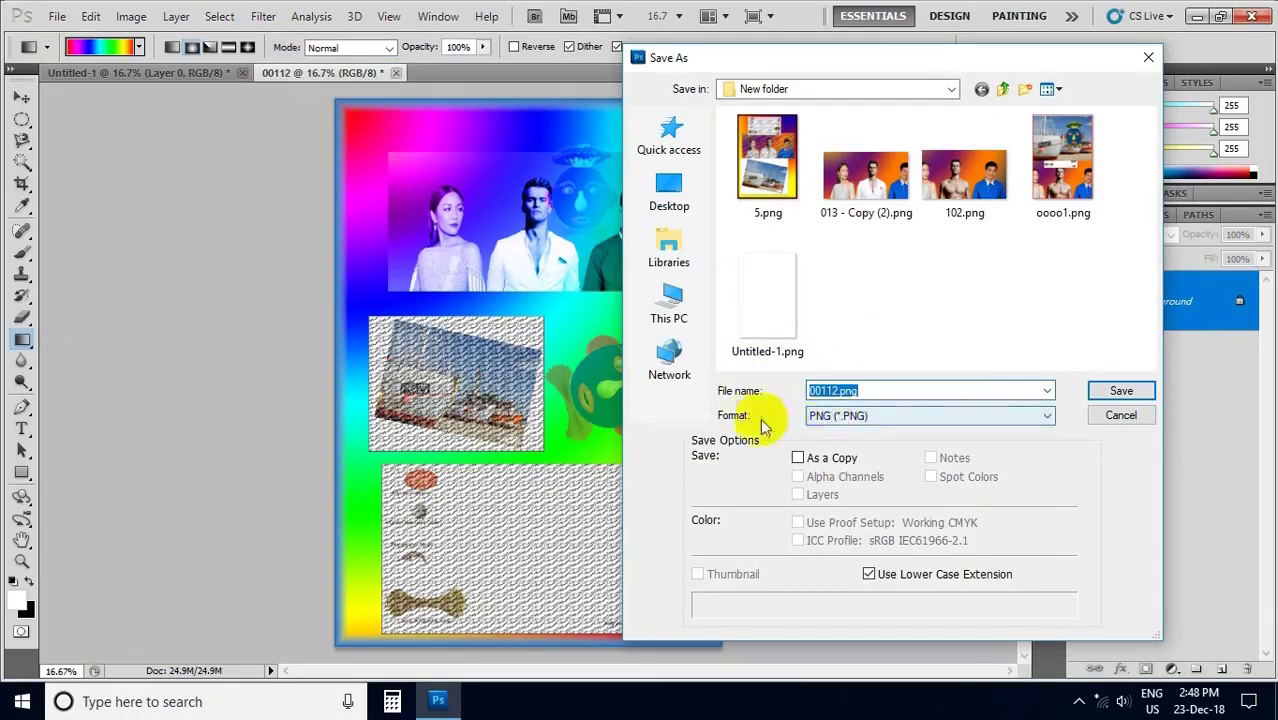
pyautogui.click(879, 418)
pyautogui.click(879, 418)
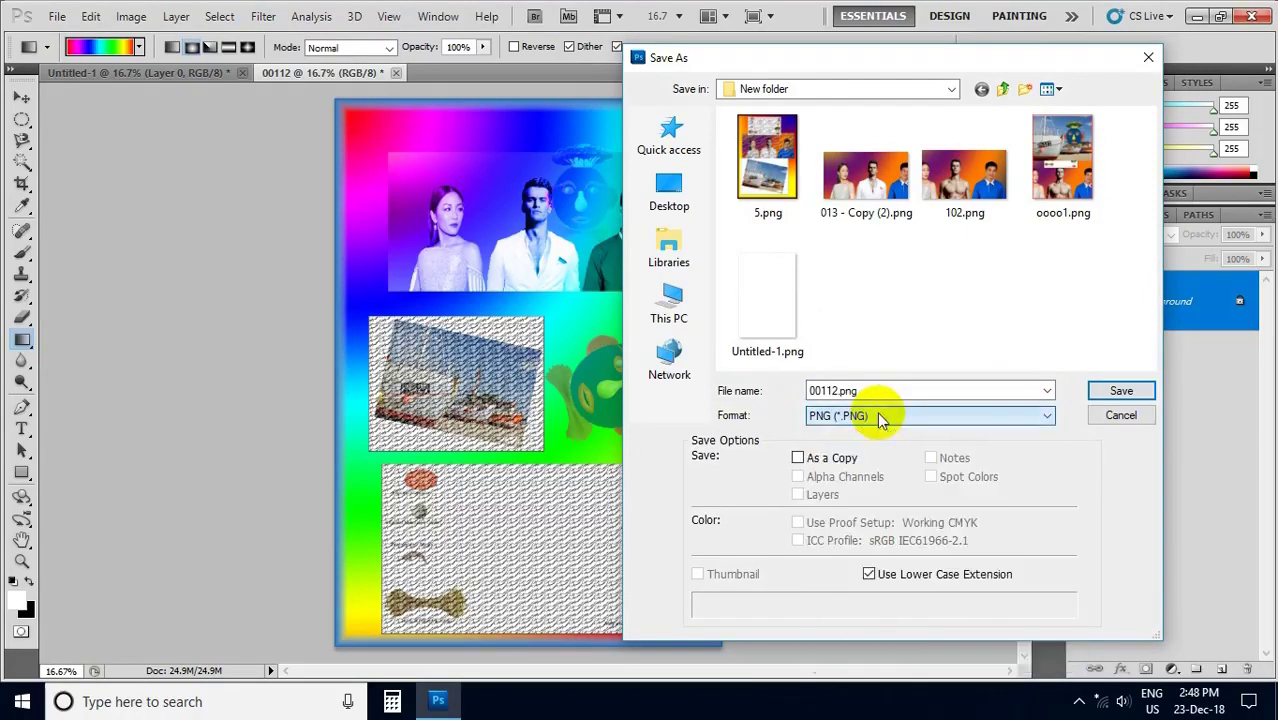
pyautogui.click(1124, 392)
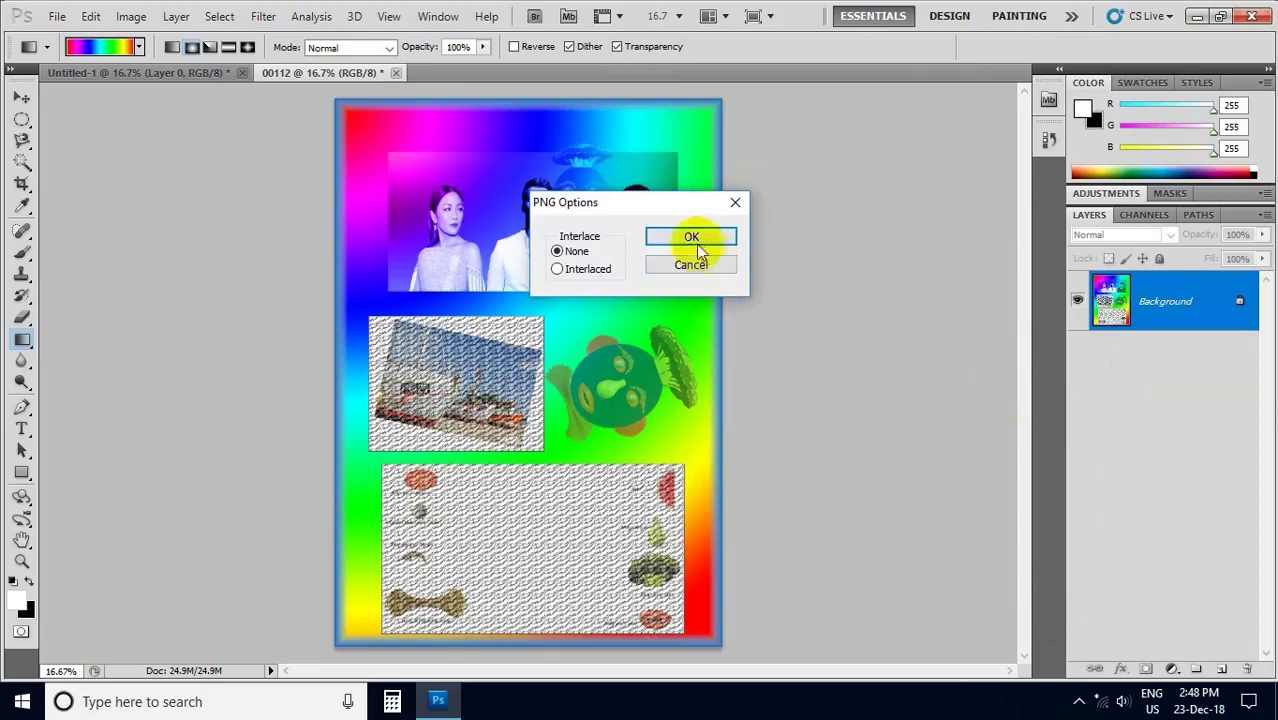
pyautogui.click(692, 236)
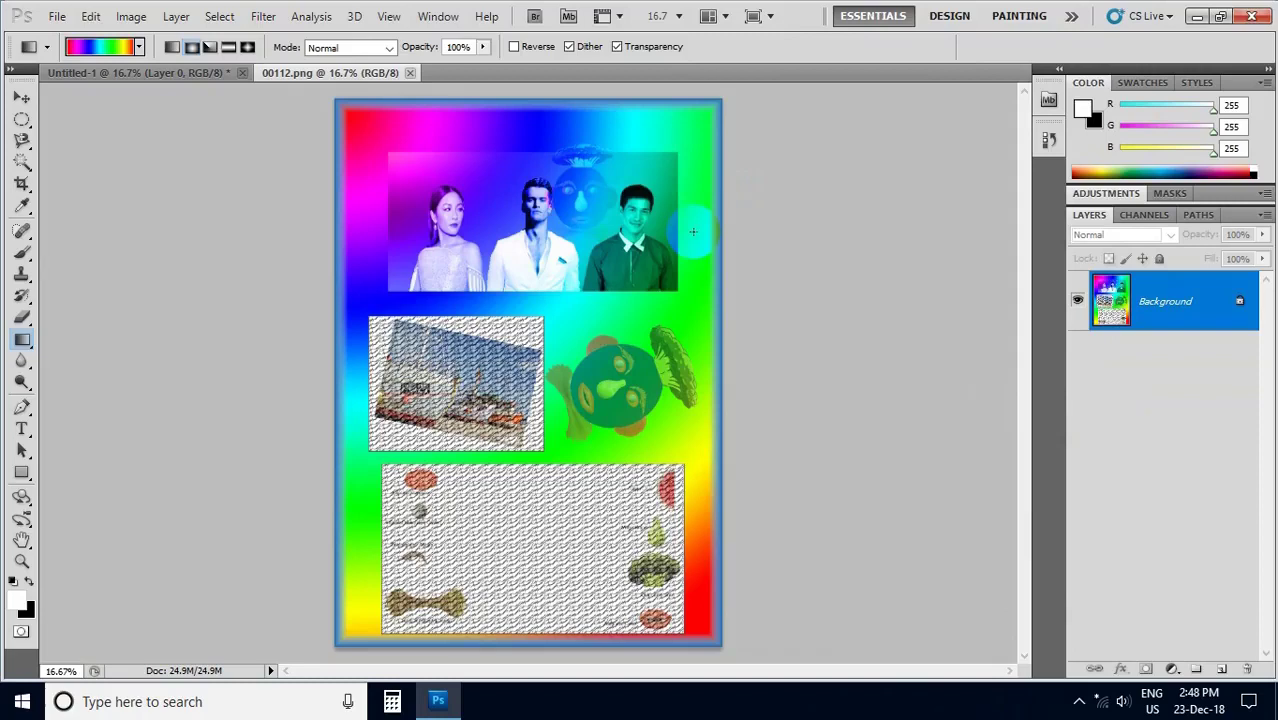
# - Return to Untitled-1, flattening it briefly and undoing to keep its separate layers
pyautogui.click(185, 76)
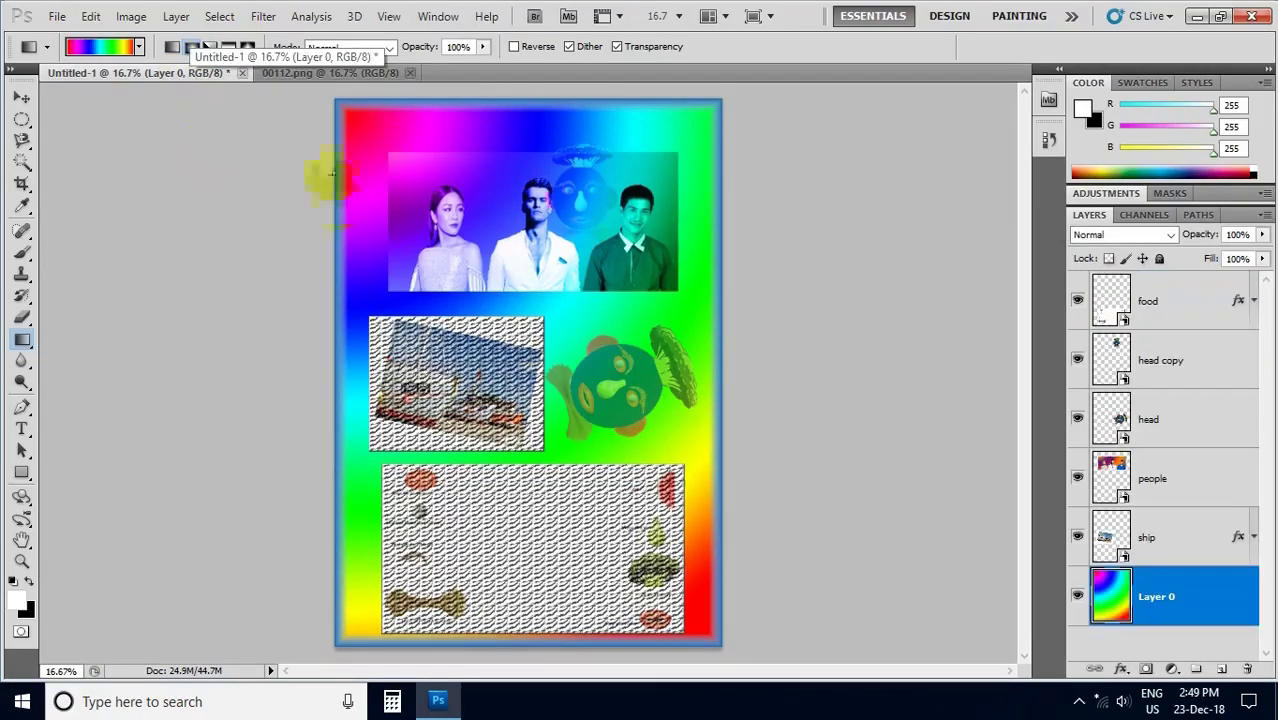
pyautogui.hotkey('ctrl', 'shift', 'e')
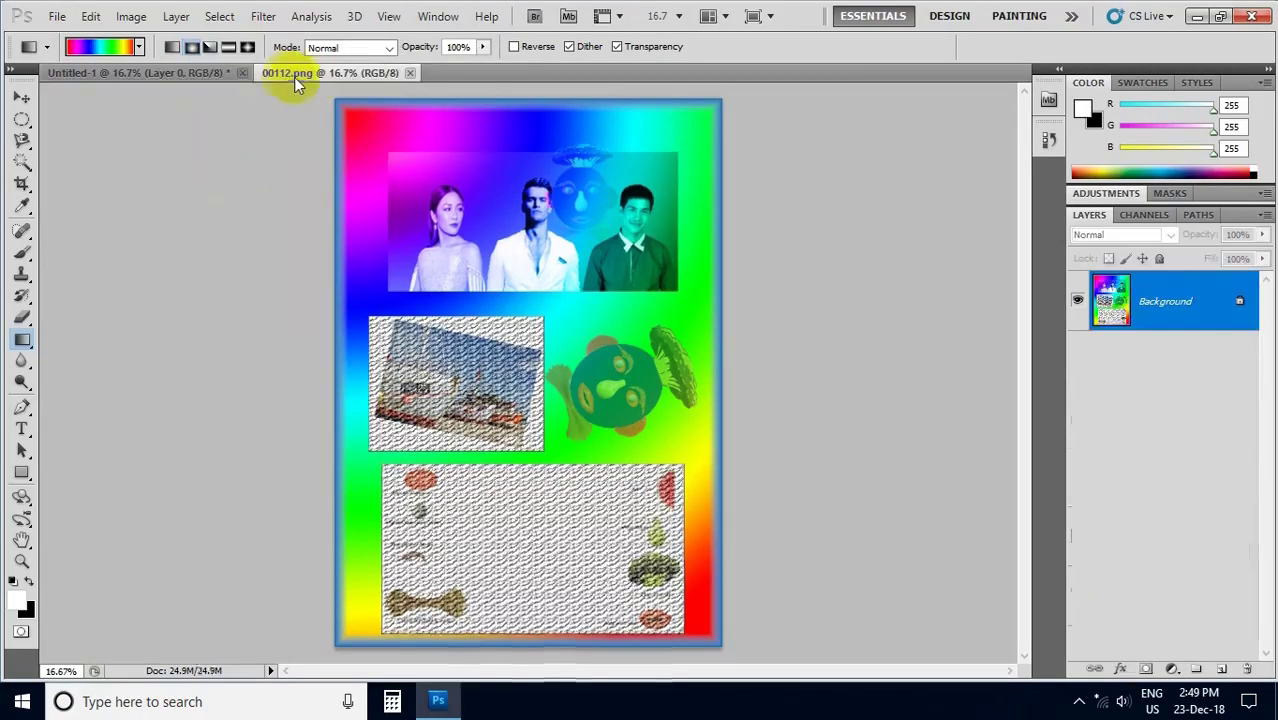
pyautogui.hotkey('ctrl', 'z')
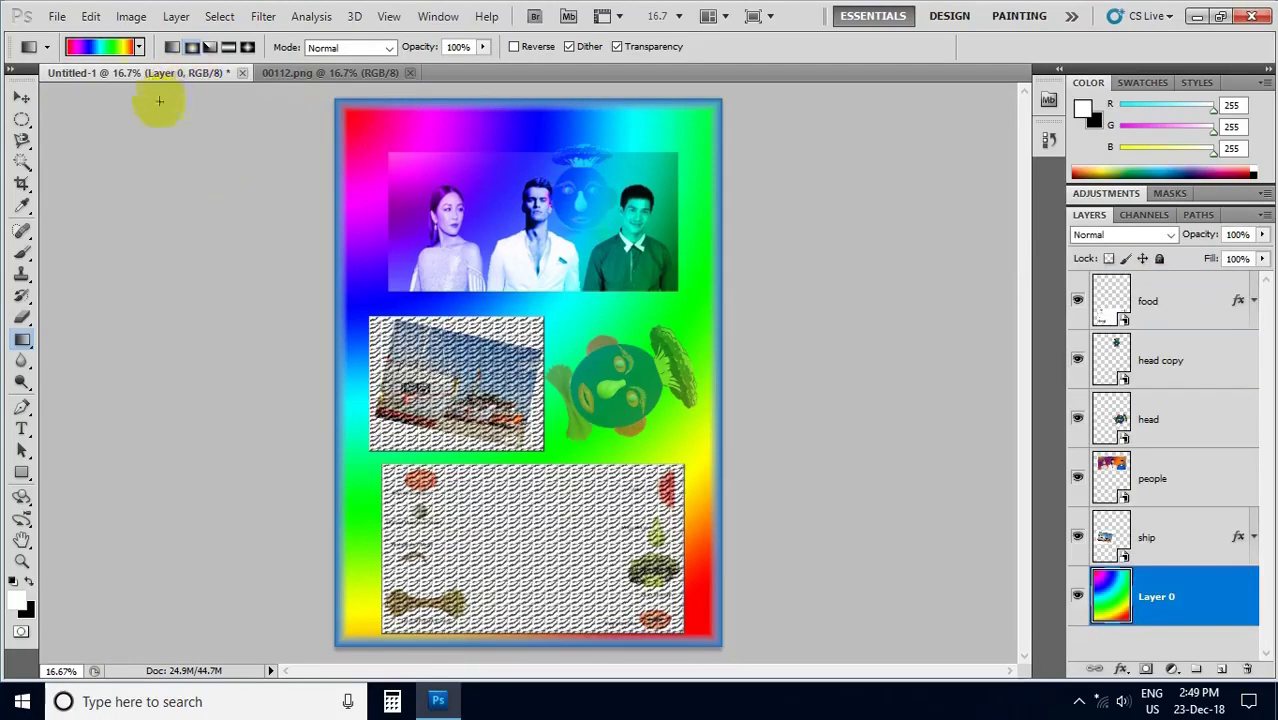
# - Save the layered collage as 555.psd with maximum compatibility, then minimise Photoshop
pyautogui.click(60, 18)
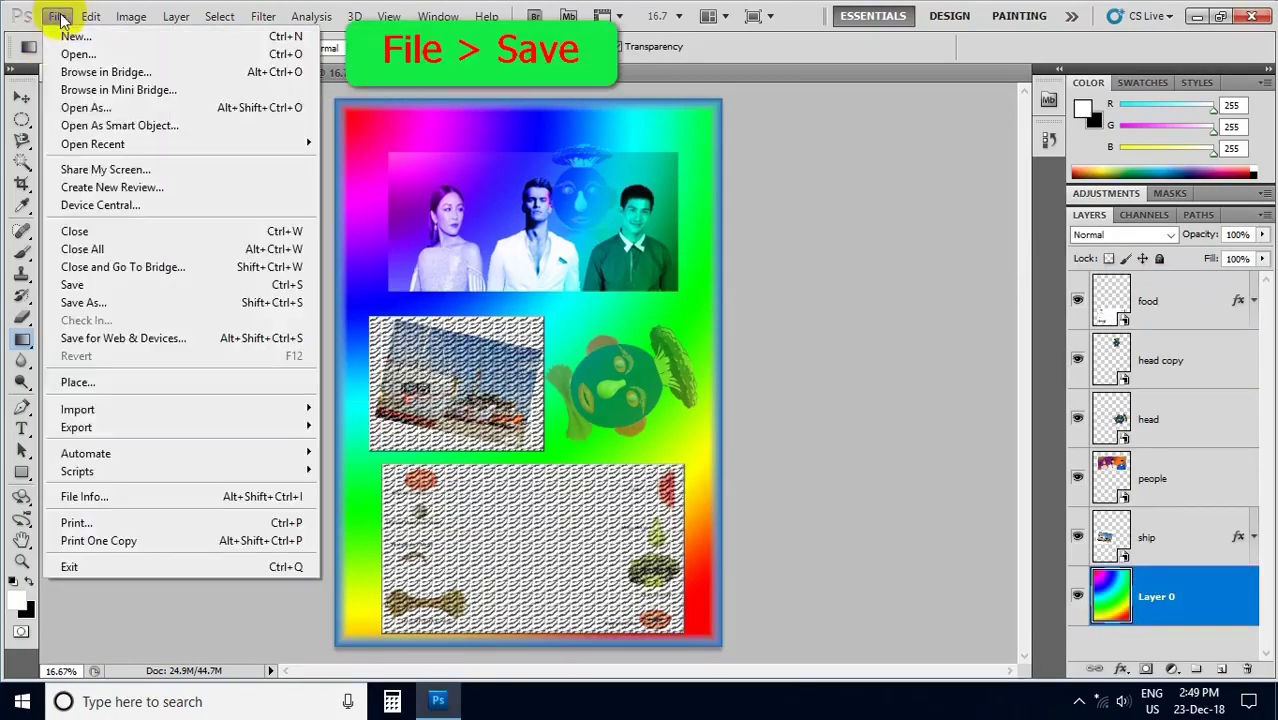
pyautogui.click(102, 290)
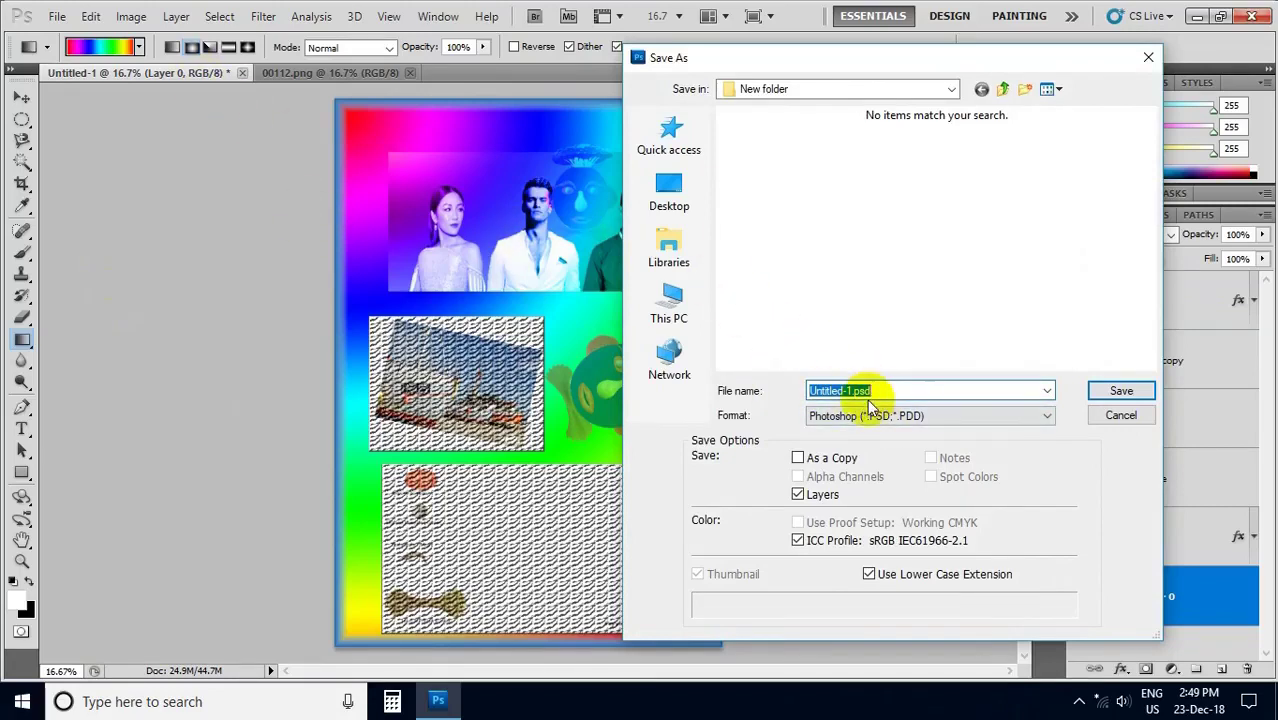
pyautogui.write('555')
pyautogui.click(870, 416)
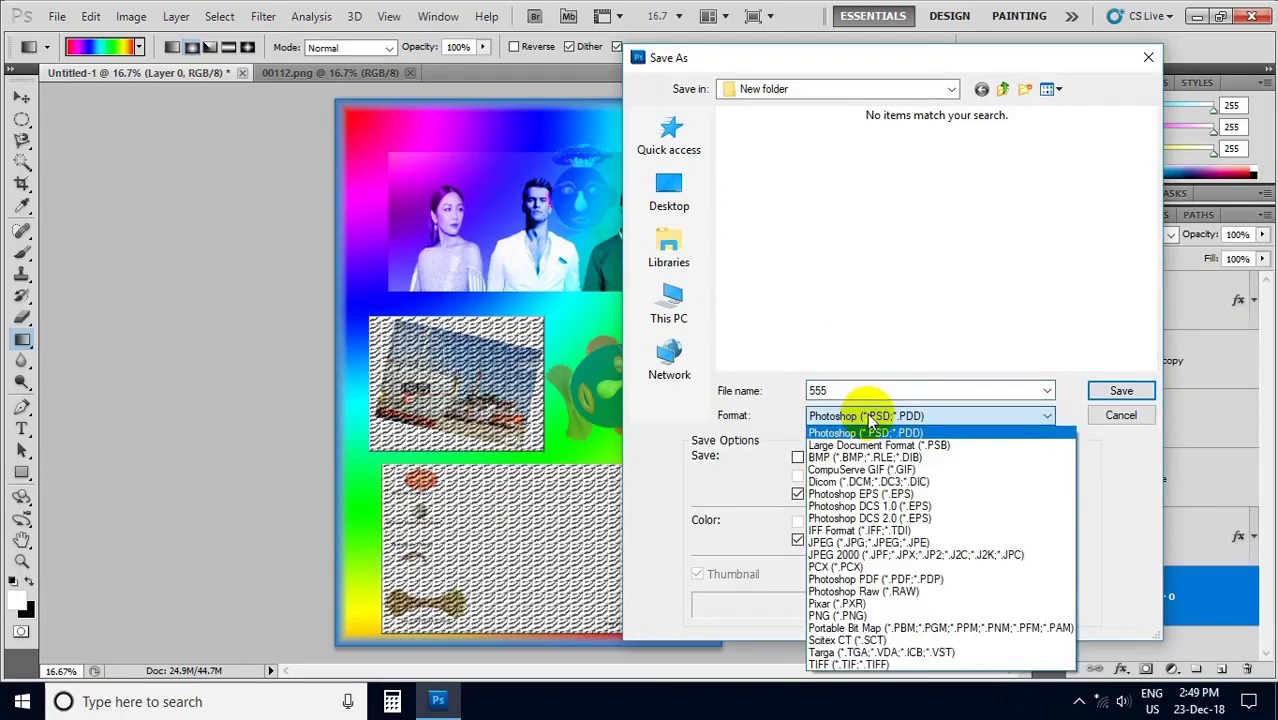
pyautogui.click(880, 430)
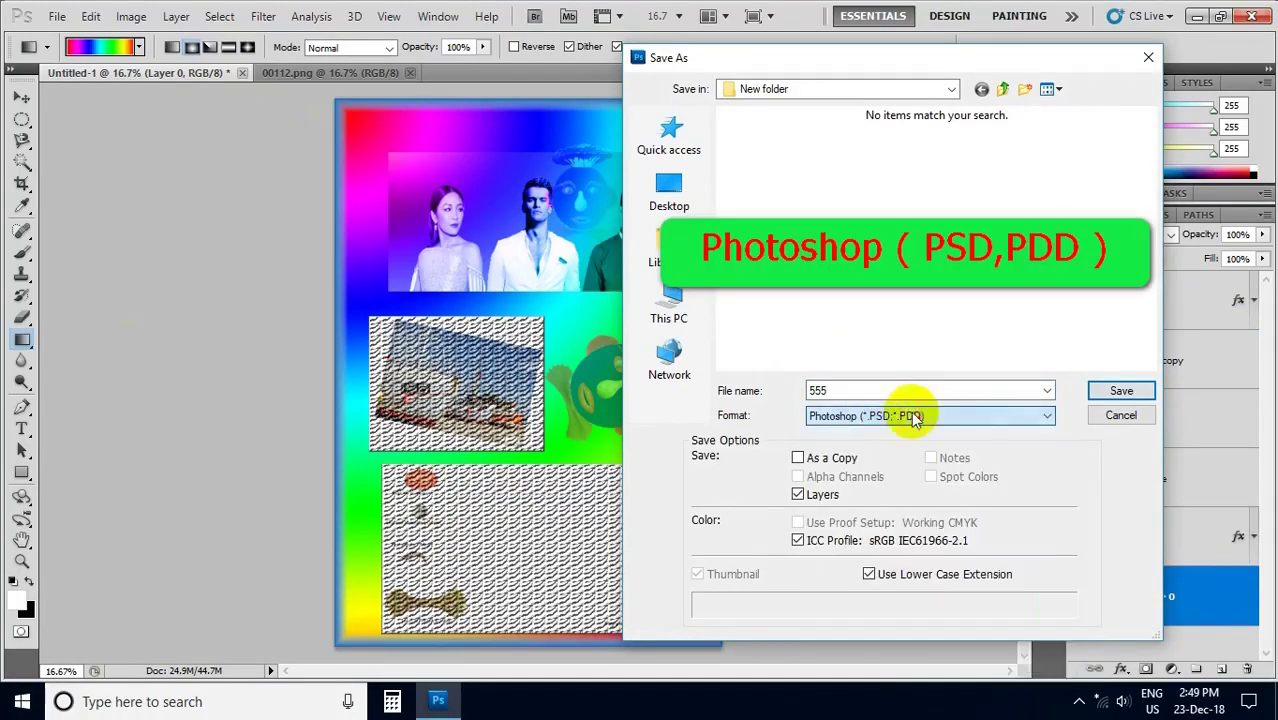
pyautogui.click(1121, 391)
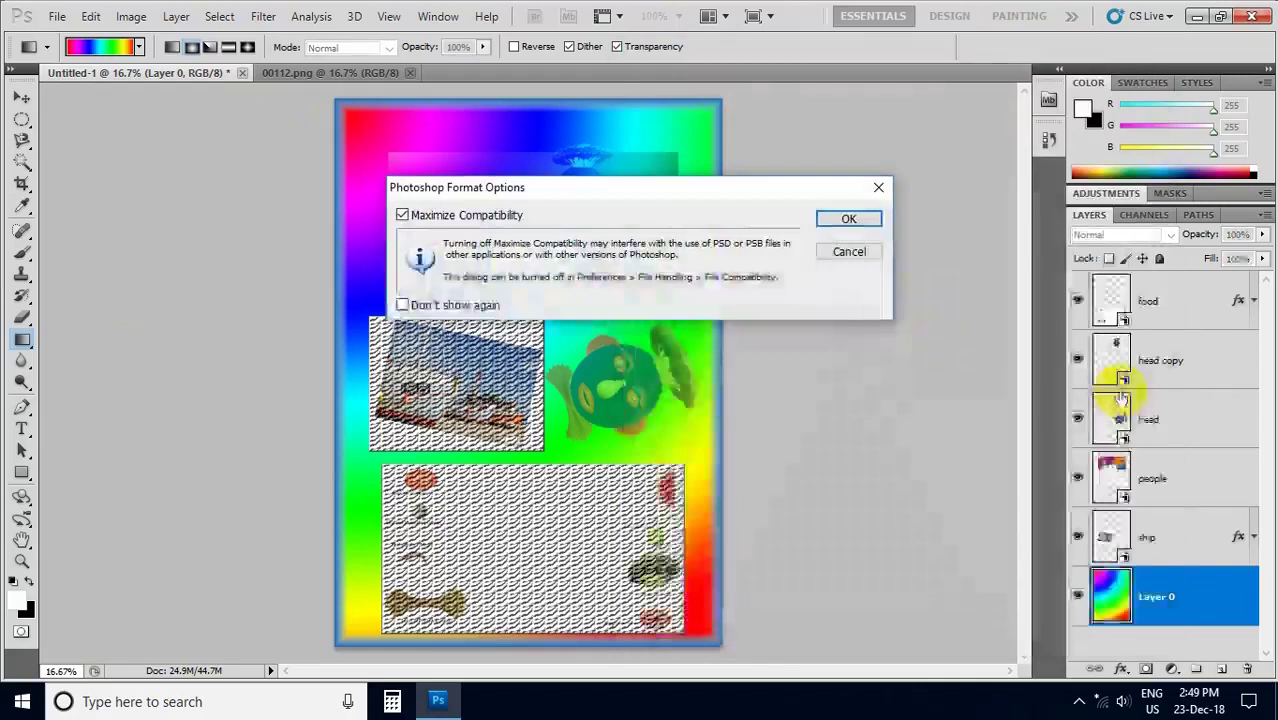
pyautogui.click(848, 218)
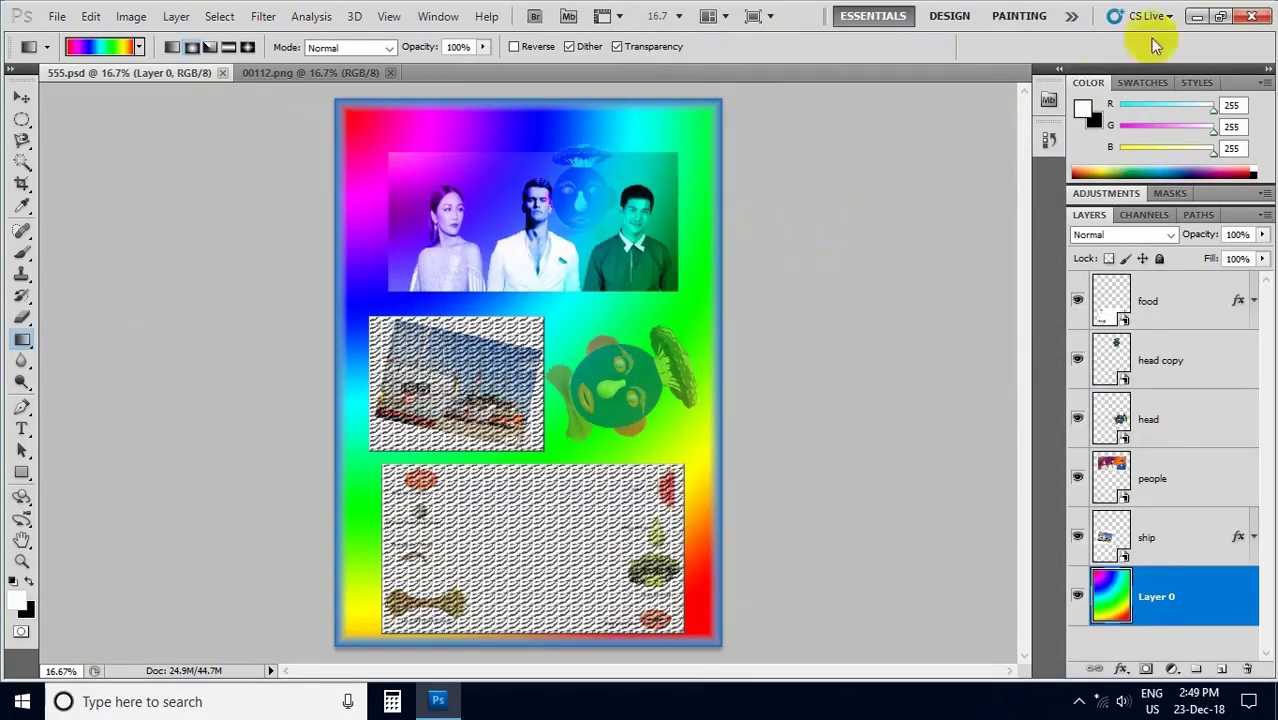
pyautogui.click(1197, 16)
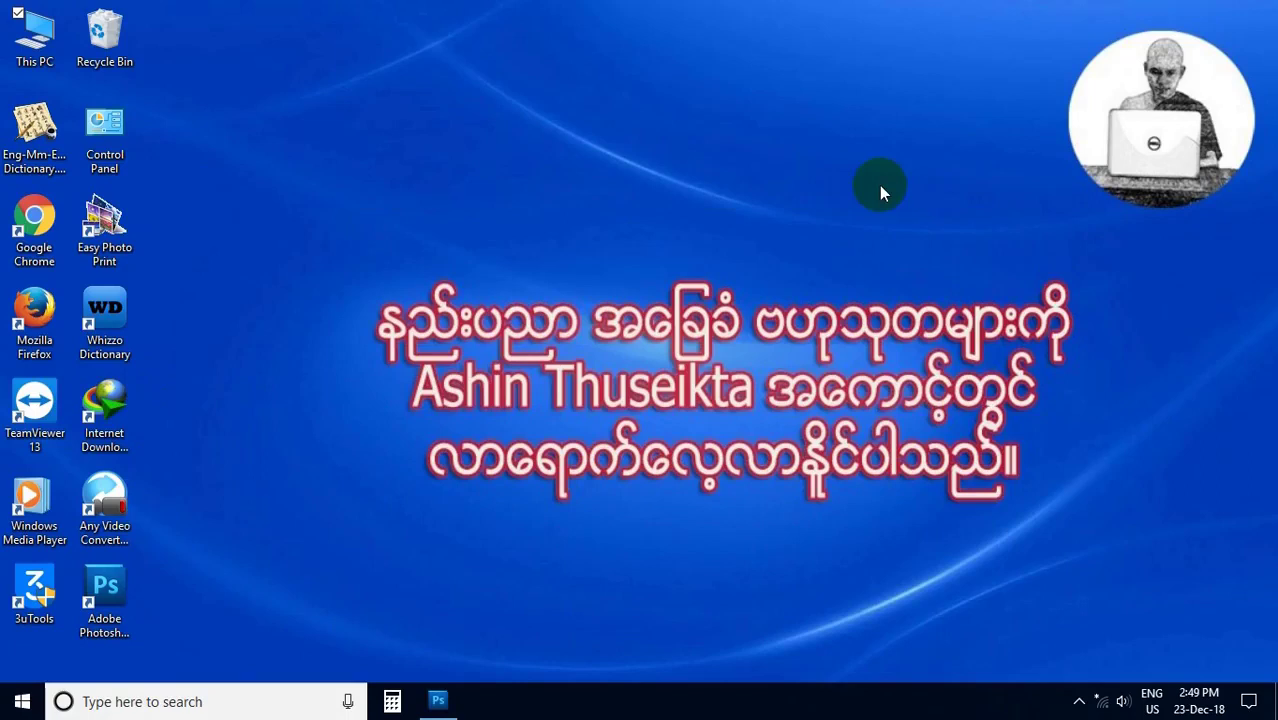